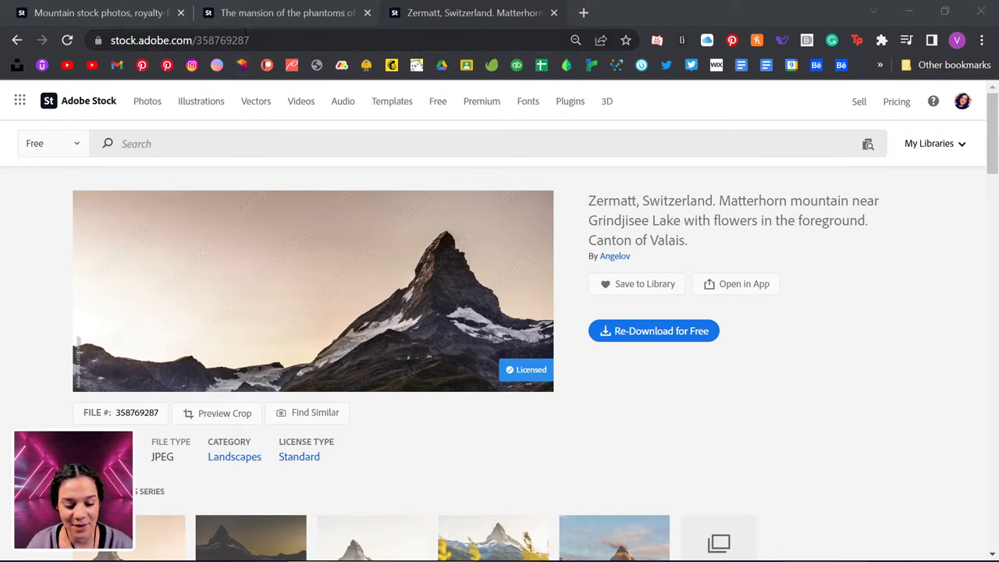
# Step: Show the Adobe Stock page for 'The mansion of the phantoms of an theme park' photo
pyautogui.click(244, 41)
pyautogui.click(893, 299)
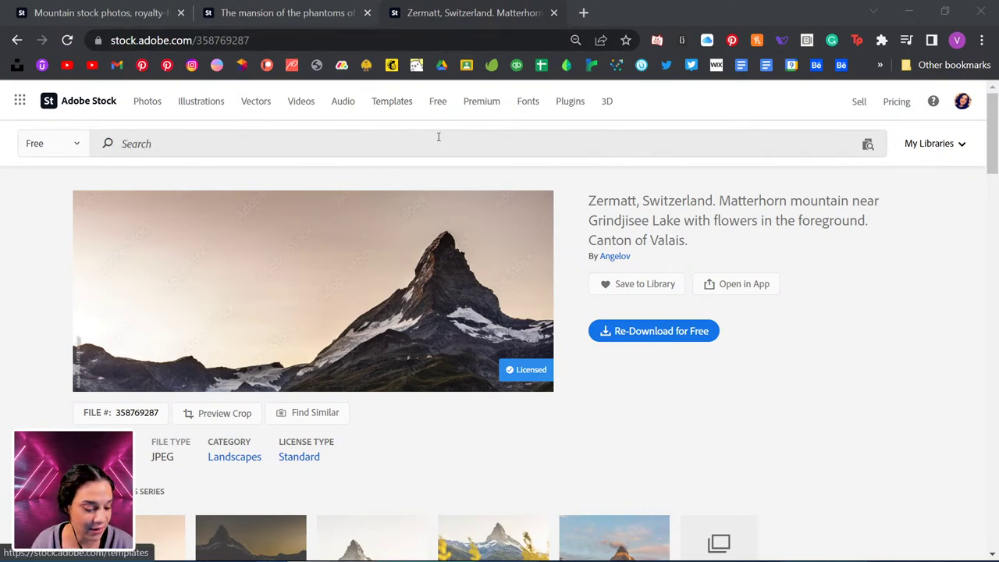
pyautogui.click(325, 14)
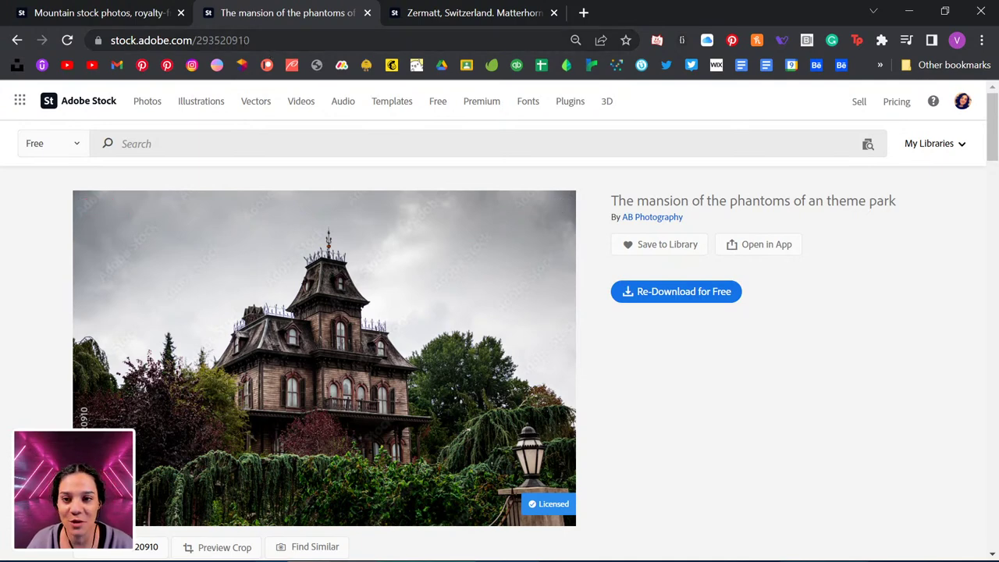
pyautogui.click(180, 40)
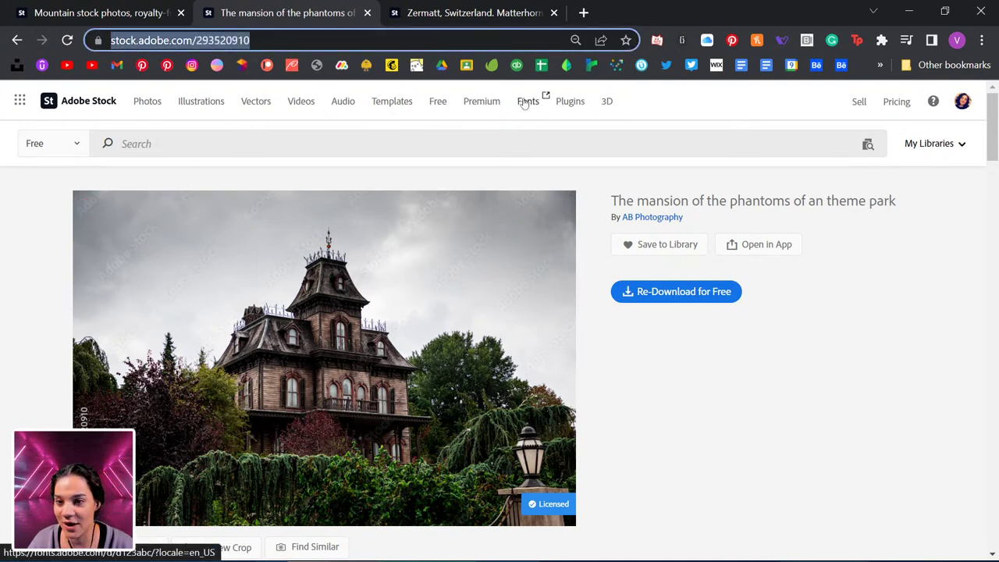
pyautogui.click(845, 372)
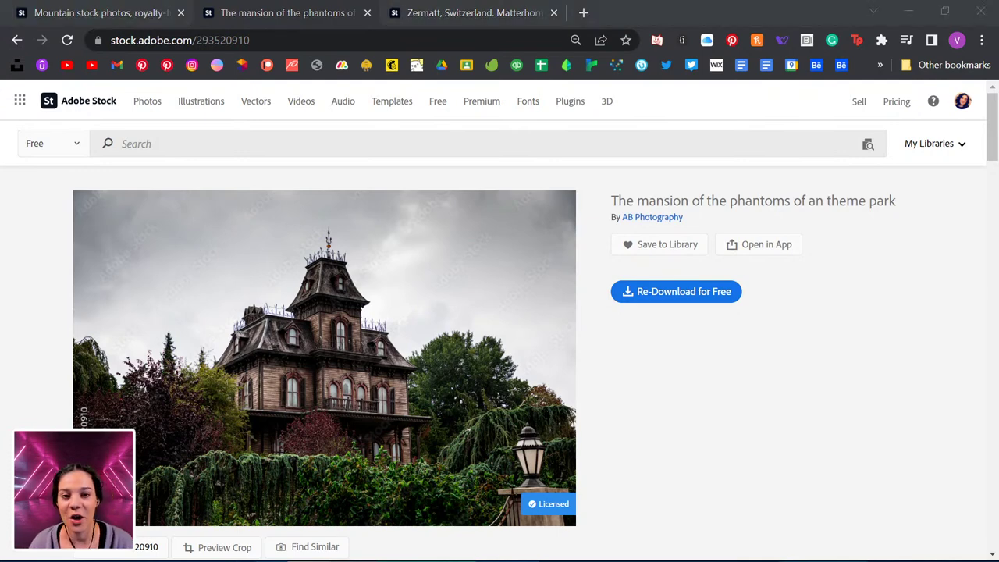
# Step: Hide the INFO text group and open AdobeStock_358769287.jpeg, the mountain photo, as a document
pyautogui.click(911, 13)
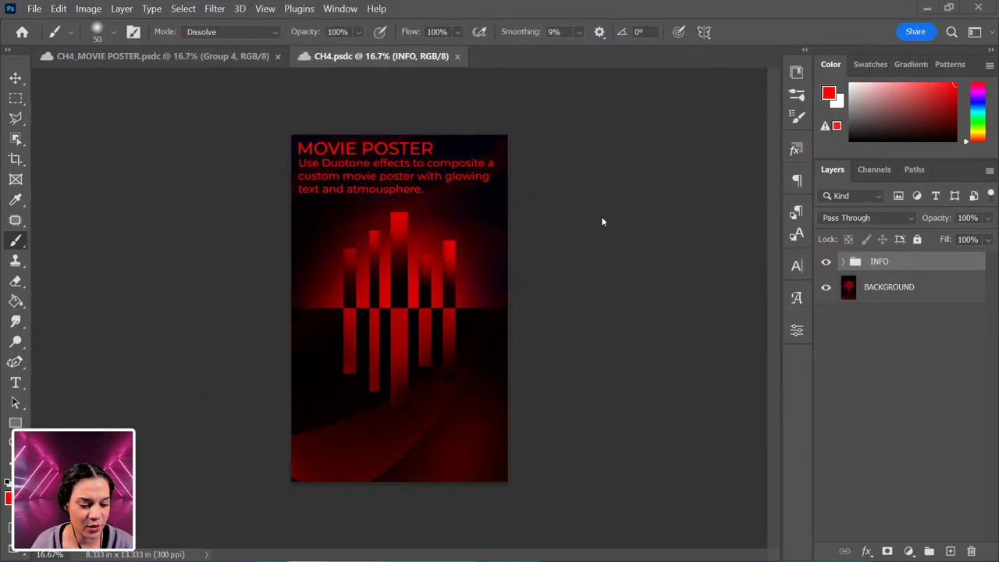
pyautogui.click(825, 263)
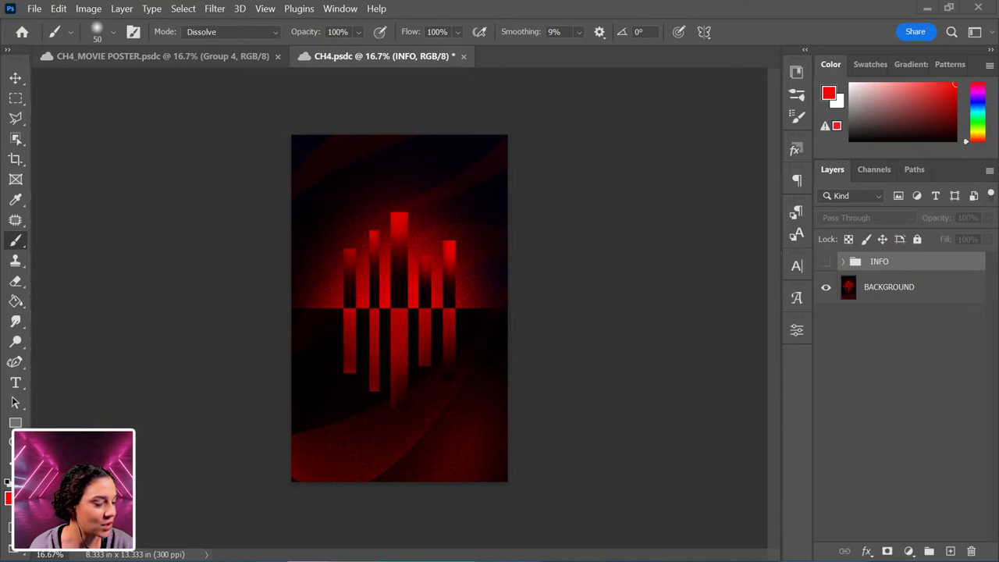
pyautogui.moveTo(997, 86); pyautogui.dragTo(648, 69)
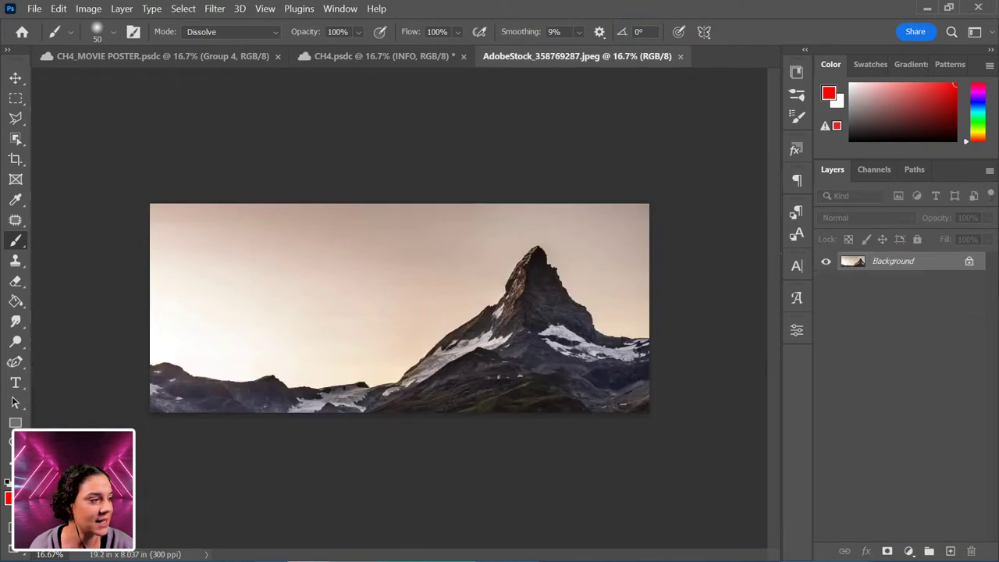
# Step: Open the mansion JPEG as a document, then return to AdobeStock_358769287.jpeg
pyautogui.moveTo(667, 529); pyautogui.dragTo(717, 61)
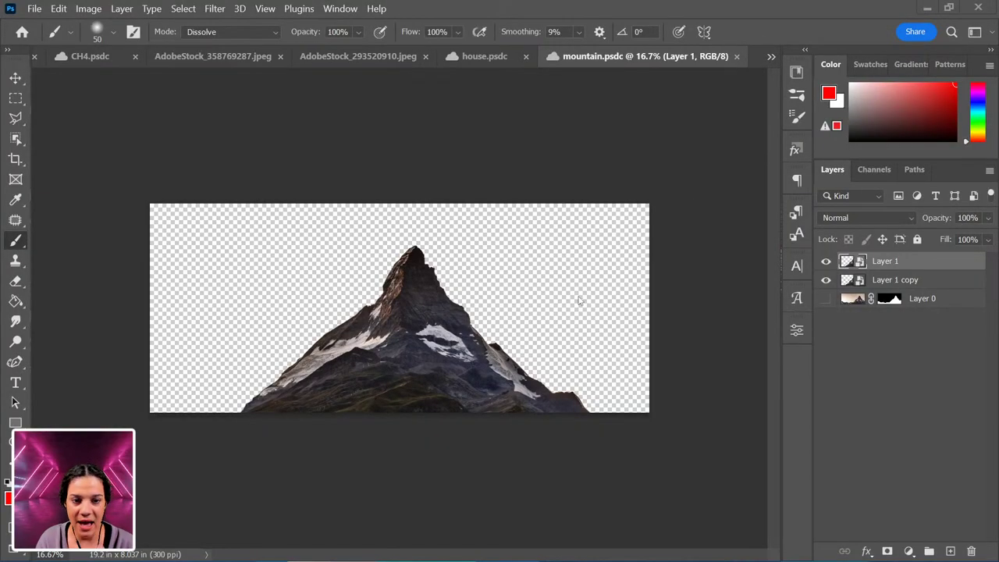
pyautogui.click(488, 56)
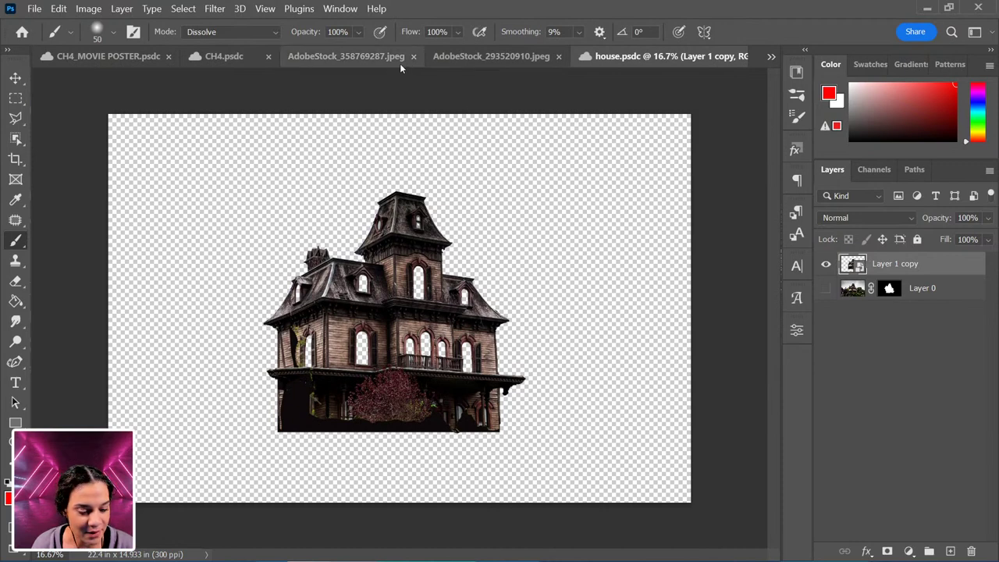
pyautogui.click(363, 57)
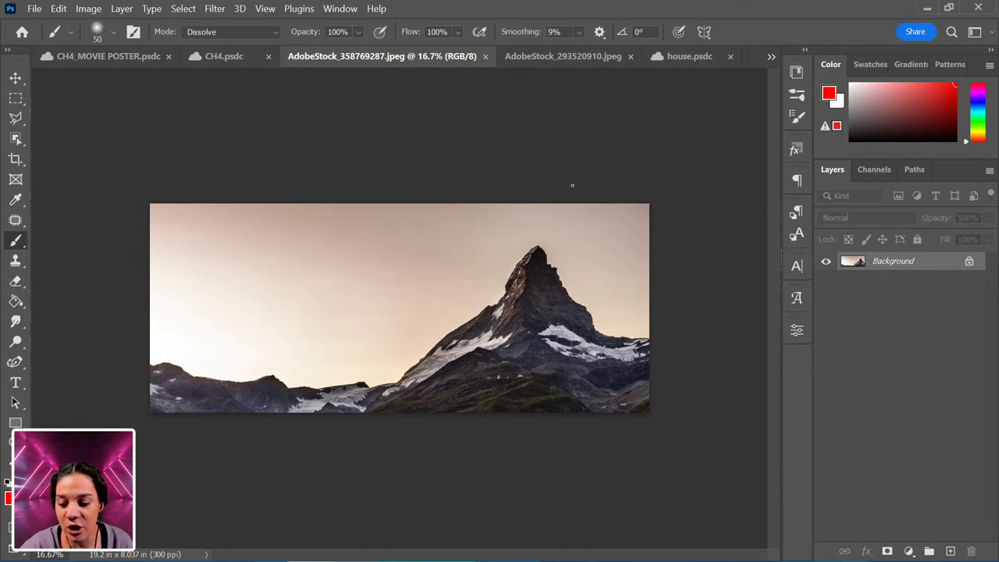
# Step: Unlock the Background layer, select the mountain with Object Selection, and mask out the sky
pyautogui.click(968, 260)
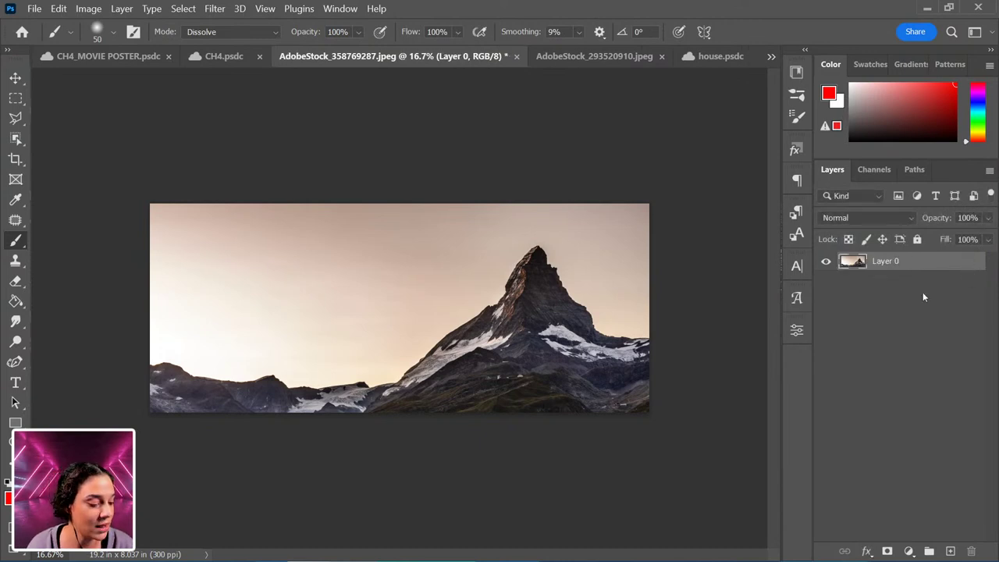
pyautogui.hotkey('ctrl', '+')
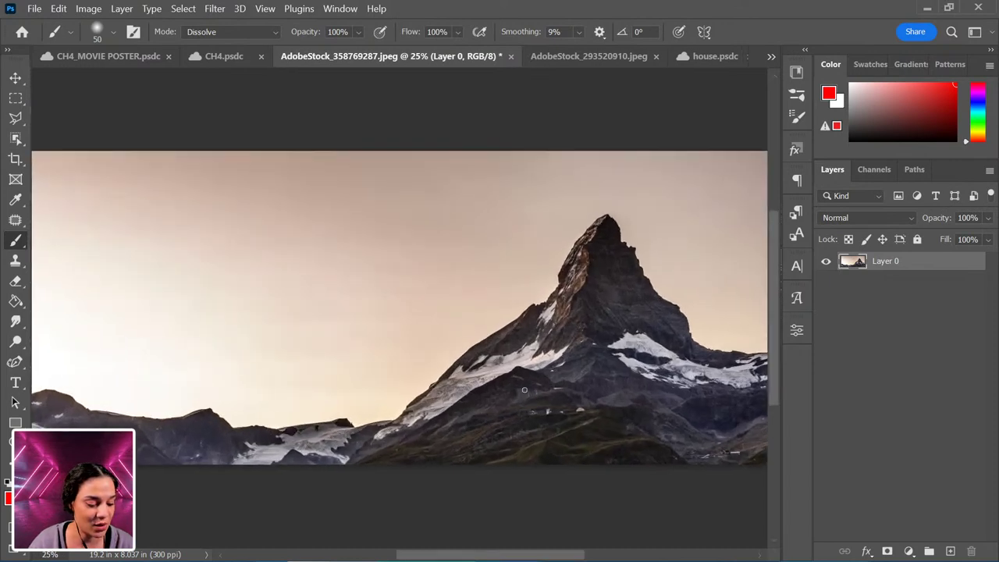
pyautogui.hotkey('ctrl', '-')
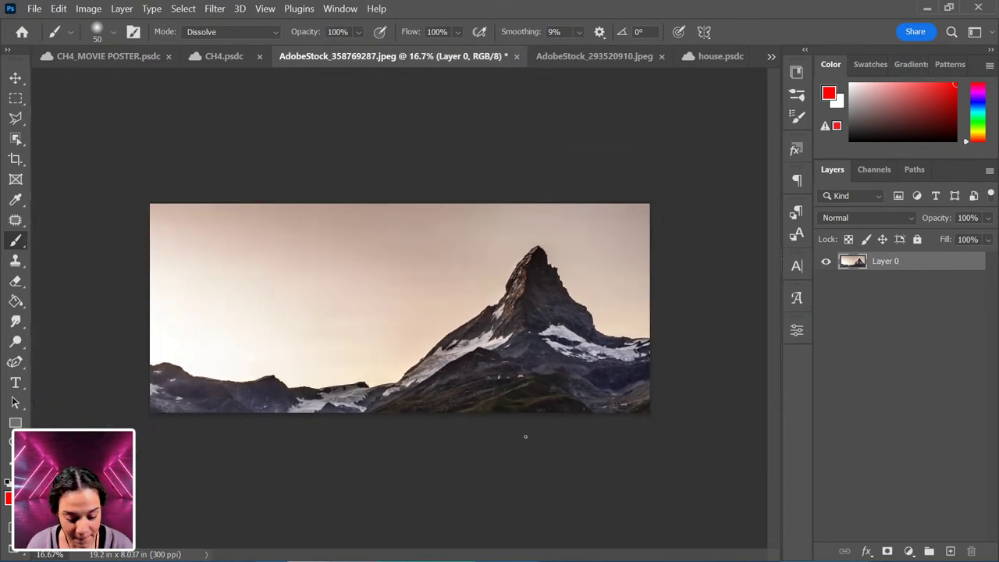
pyautogui.click(16, 138)
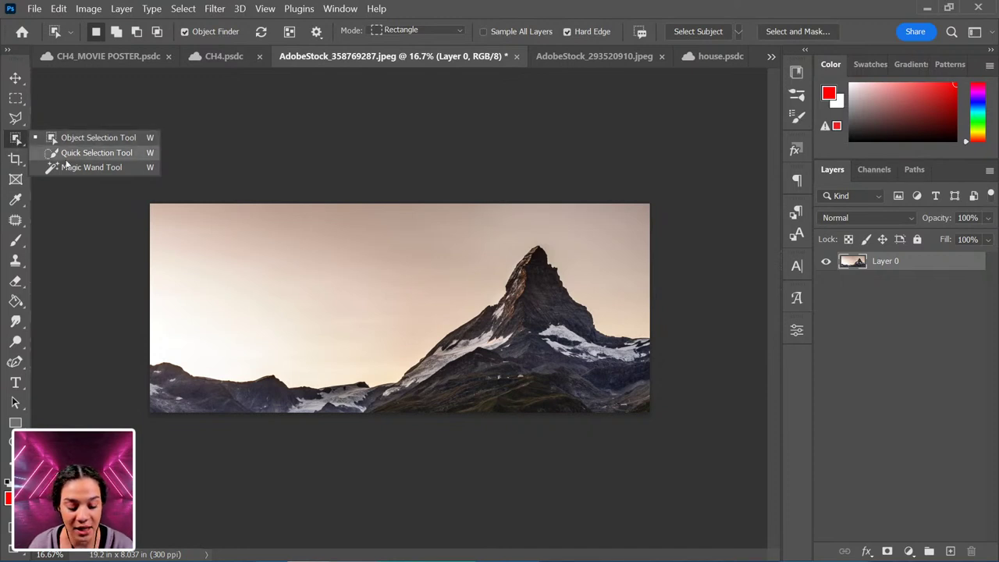
pyautogui.moveTo(145, 222); pyautogui.dragTo(695, 439)
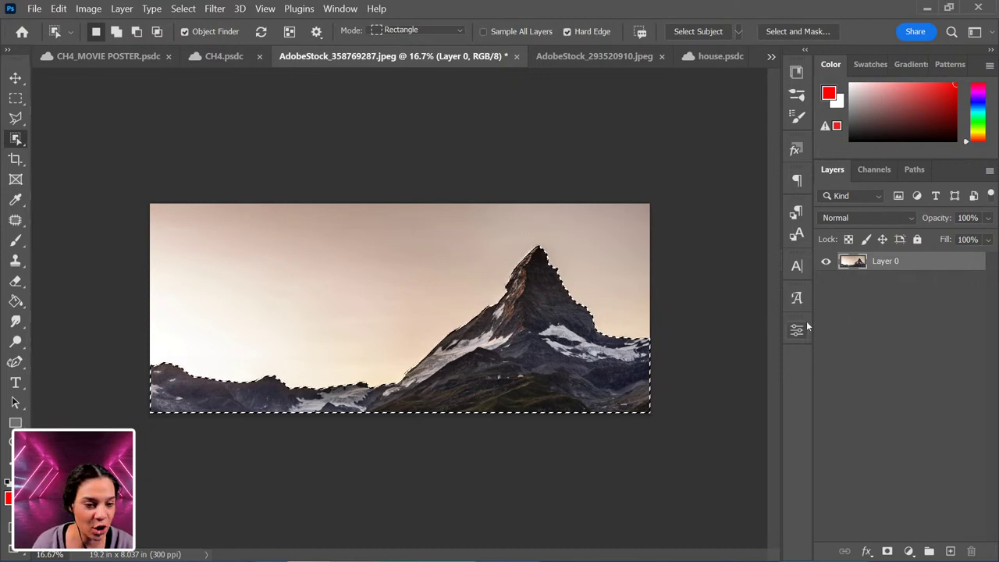
pyautogui.click(886, 551)
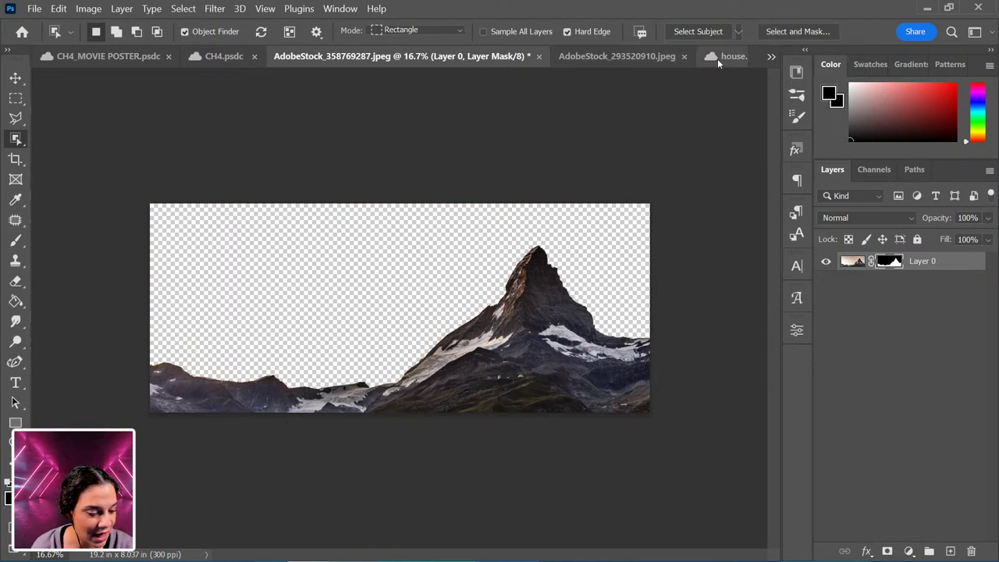
pyautogui.click(607, 60)
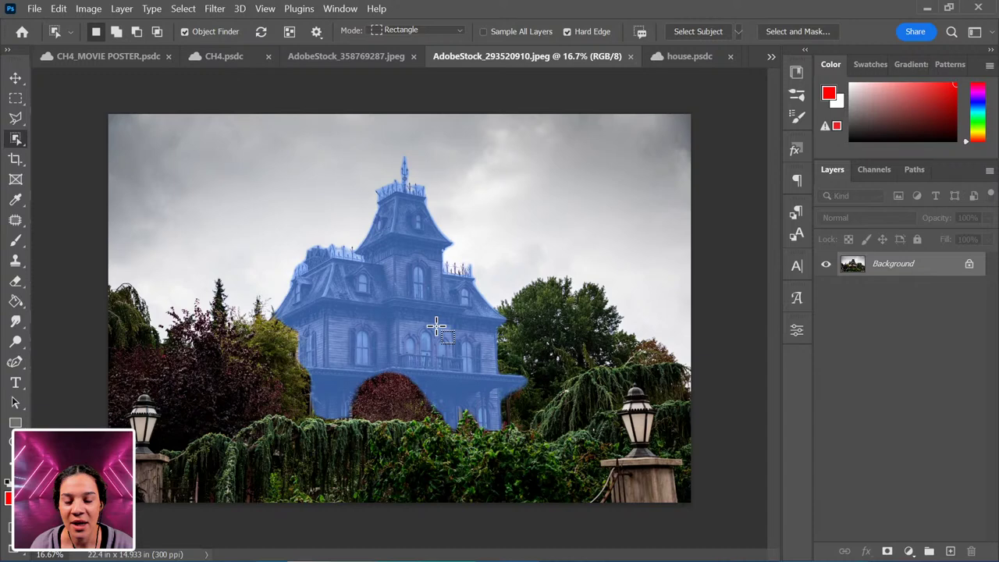
# Step: Select the detected house with Object Finder and add a layer mask hiding sky and trees
pyautogui.click(490, 260)
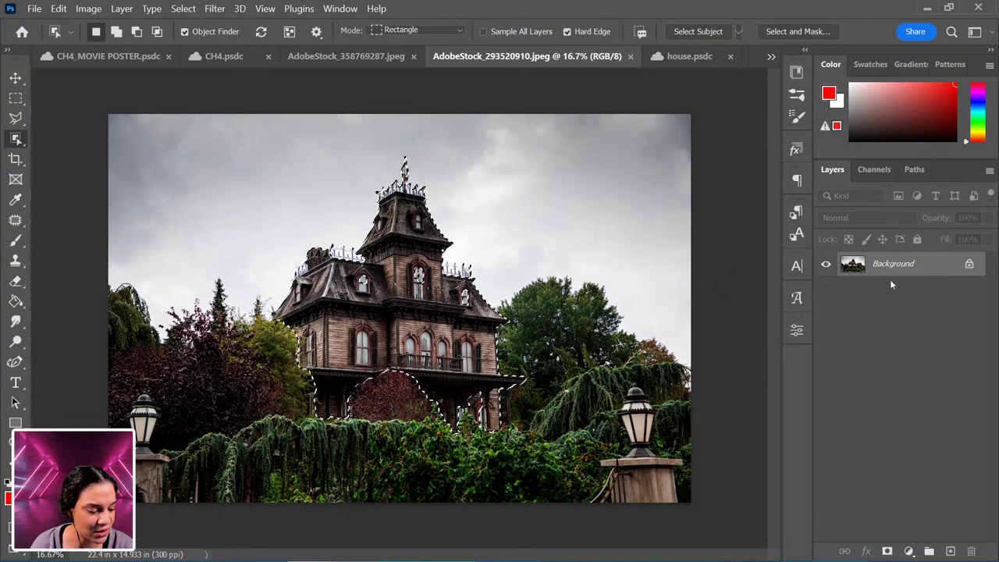
pyautogui.click(887, 551)
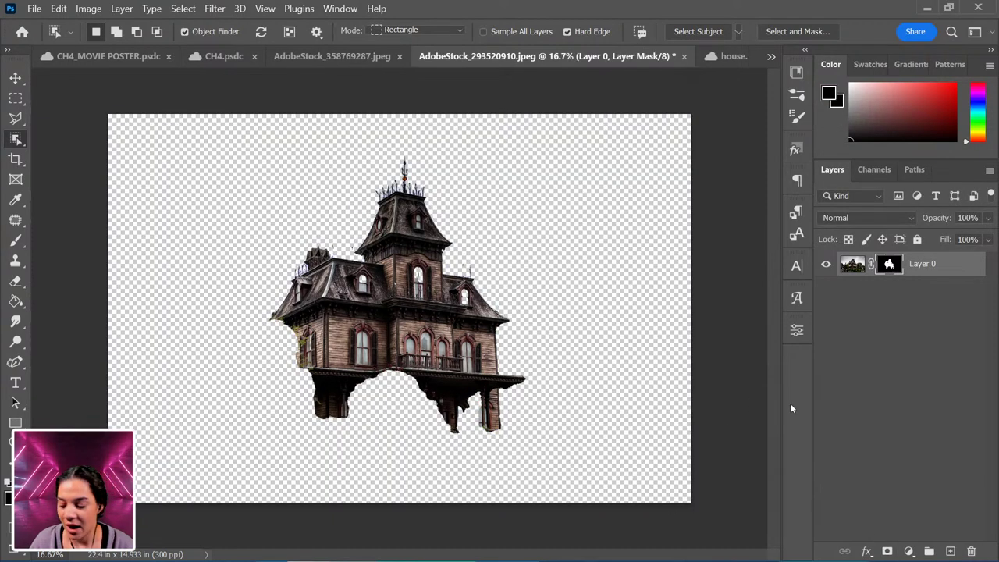
pyautogui.click(888, 263)
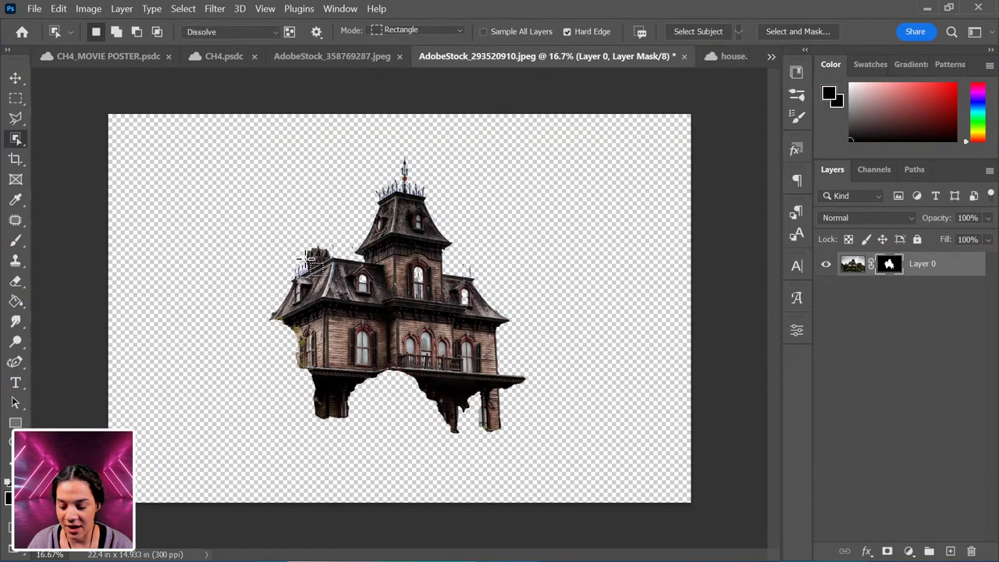
# Step: Paint the tower's spiky railing and spire out of the mask with a Normal Hard Round brush
pyautogui.press('b')
pyautogui.rightClick(426, 282)
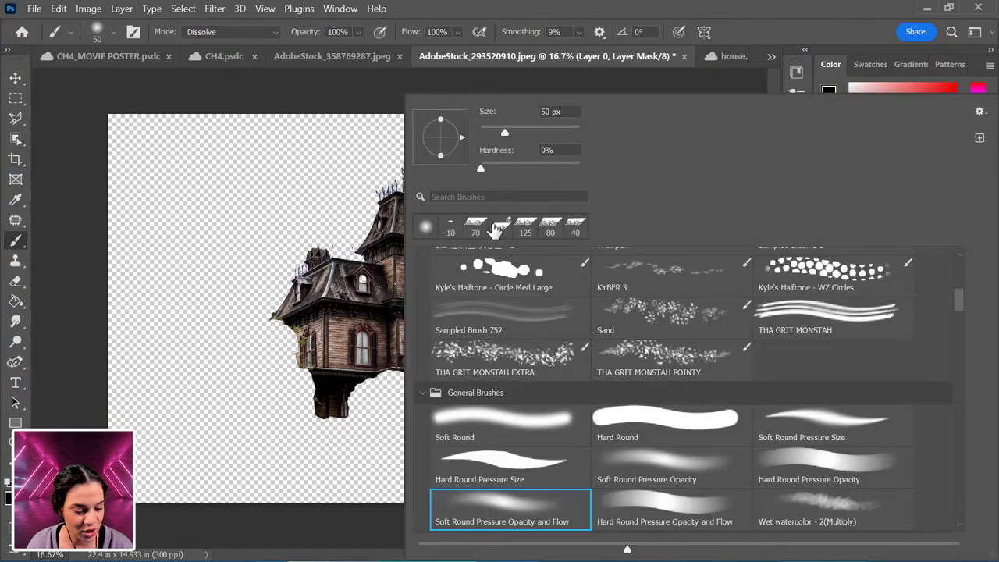
pyautogui.click(474, 462)
pyautogui.click(242, 33)
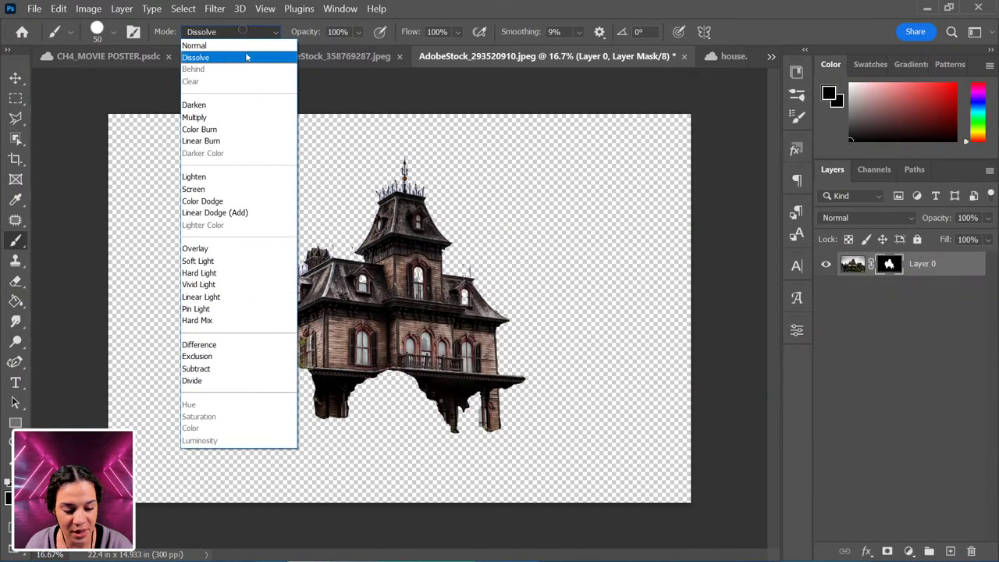
pyautogui.click(224, 46)
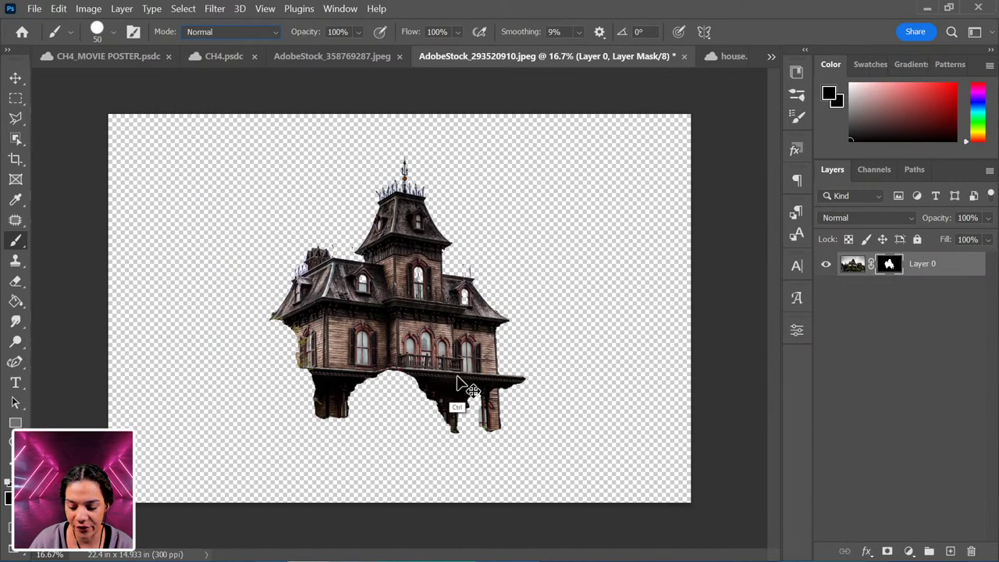
pyautogui.scroll(3, 457, 383)
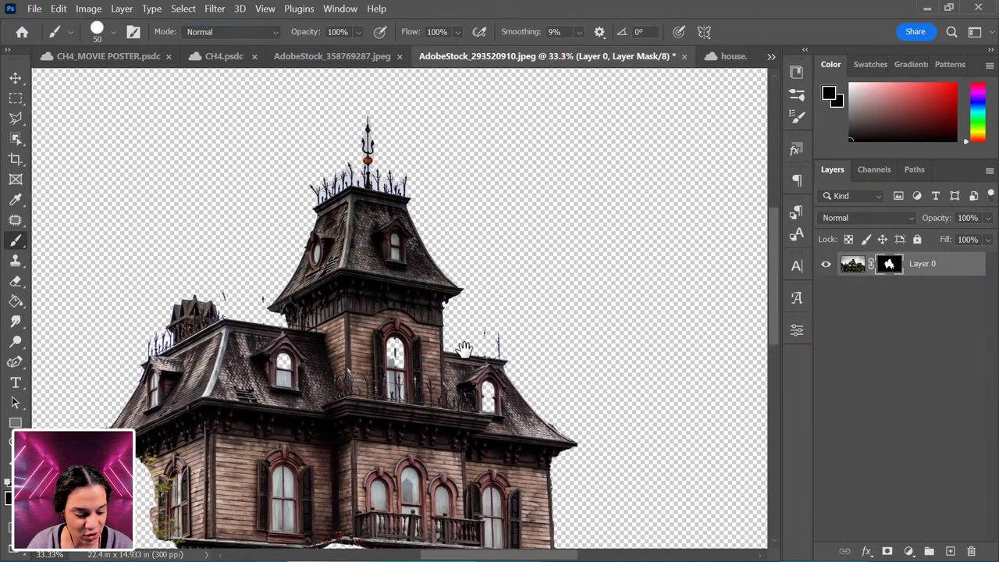
pyautogui.moveTo(463, 347); pyautogui.dragTo(461, 345)
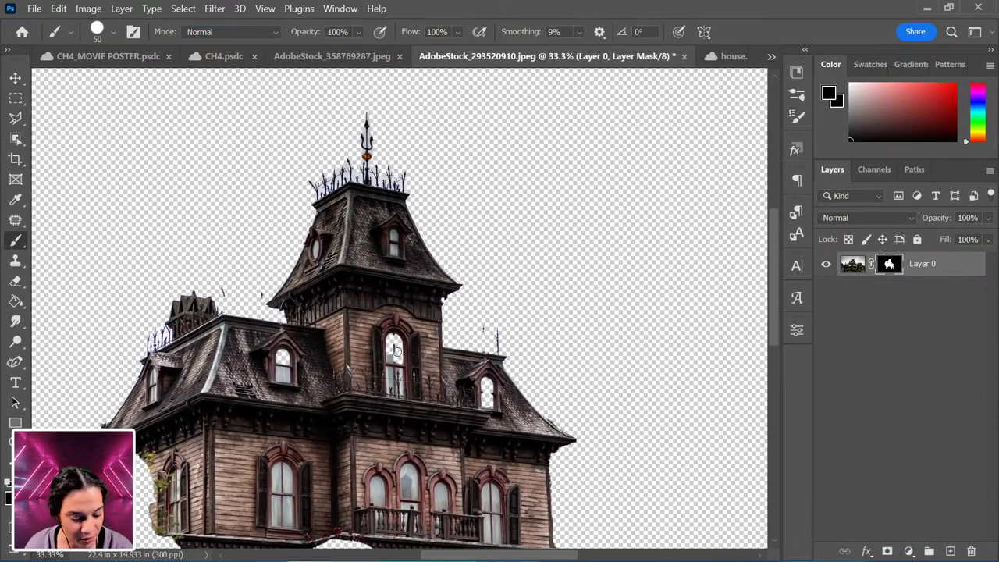
pyautogui.moveTo(342, 171)
pyautogui.mouseDown()
pyautogui.moveTo(371, 113)
pyautogui.moveTo(371, 160)
pyautogui.moveTo(352, 178)
pyautogui.moveTo(456, 191)
pyautogui.moveTo(348, 178)
pyautogui.moveTo(412, 180)
pyautogui.mouseUp()
pyautogui.moveTo(377, 137)
pyautogui.mouseDown()
pyautogui.moveTo(372, 170)
pyautogui.moveTo(393, 174)
pyautogui.moveTo(373, 178)
pyautogui.moveTo(402, 177)
pyautogui.mouseUp()
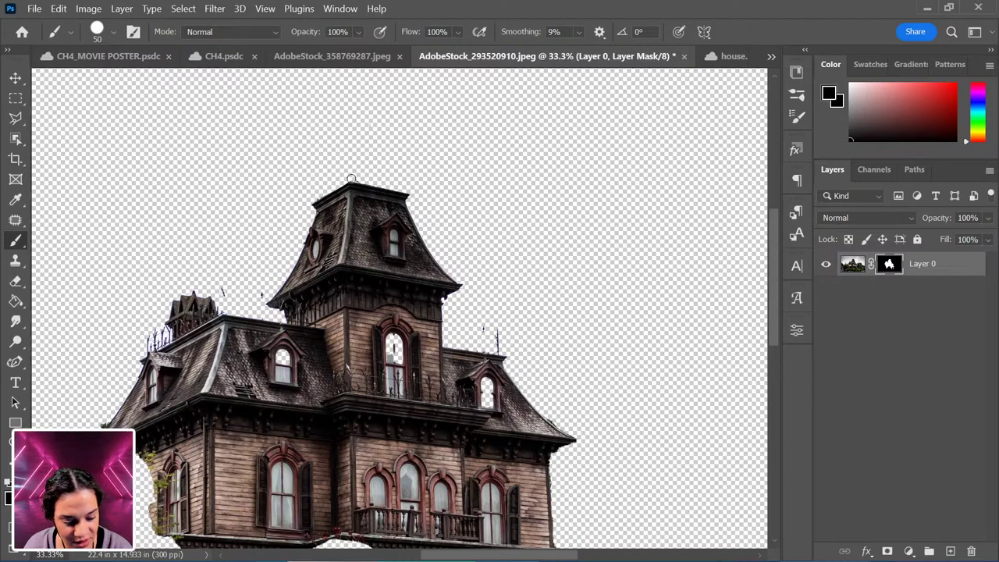
# Step: Draw a polygonal lasso selection around the left chimney and turret roof
pyautogui.click(16, 119)
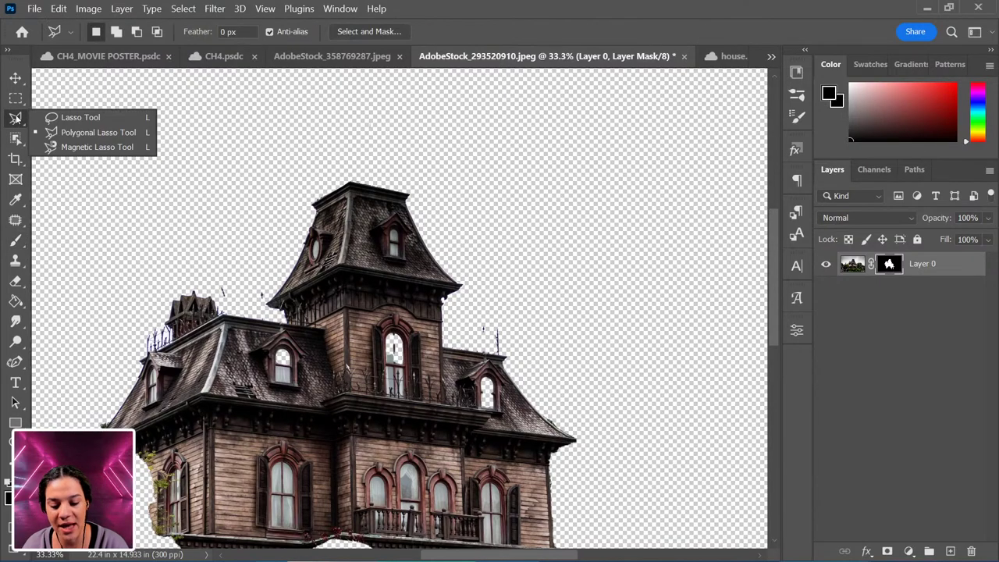
pyautogui.click(125, 134)
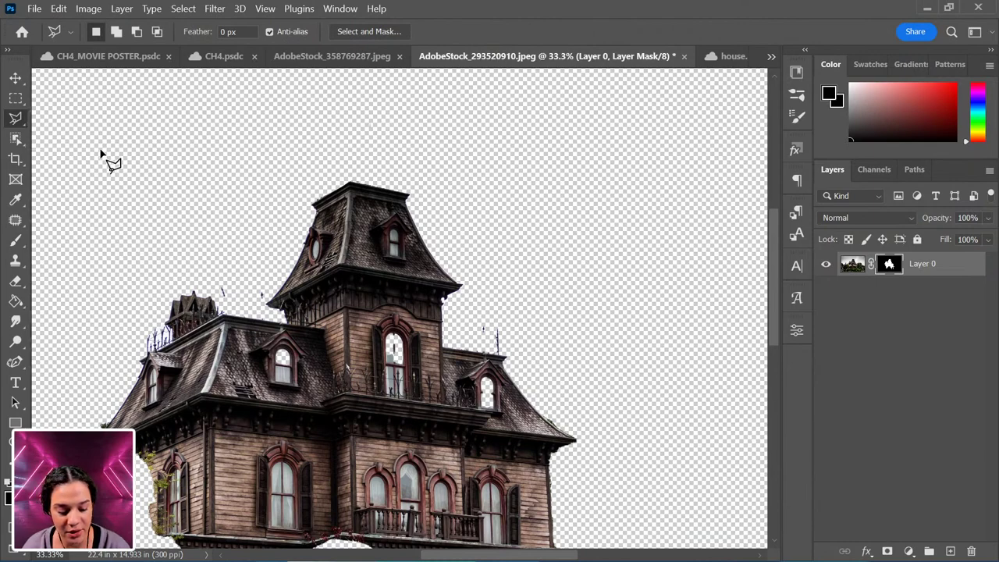
pyautogui.click(225, 317)
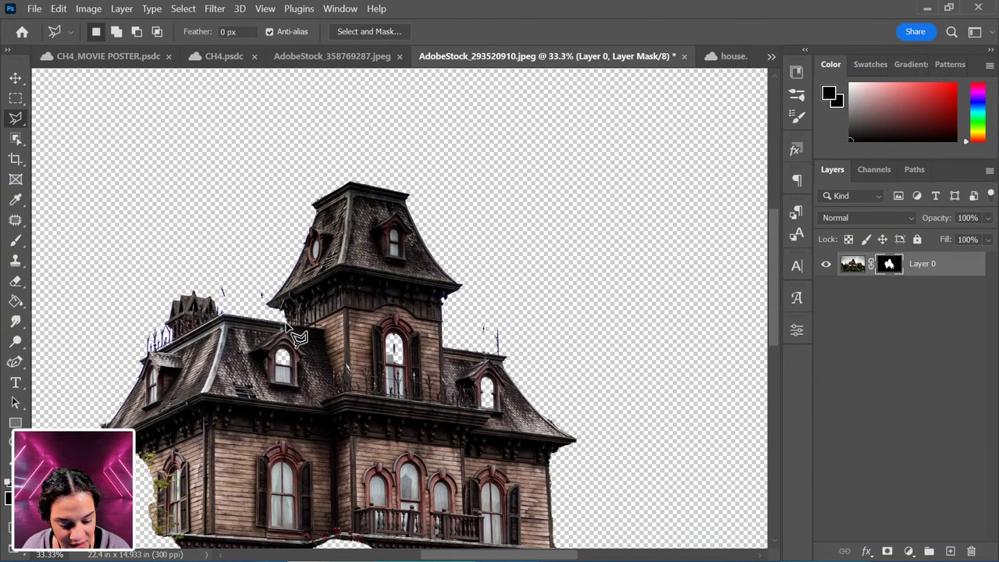
pyautogui.click(265, 299)
pyautogui.click(260, 257)
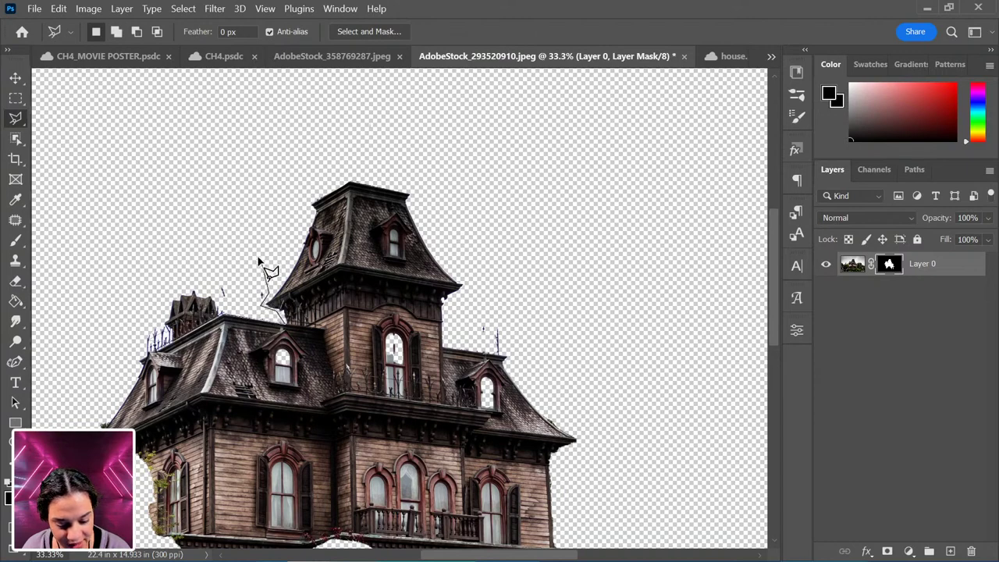
pyautogui.click(143, 283)
pyautogui.click(113, 334)
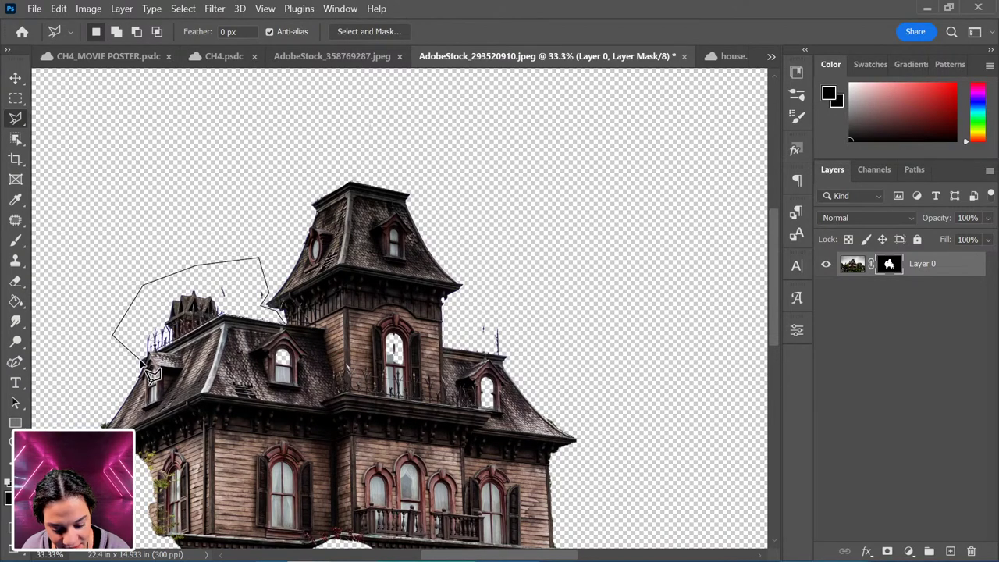
pyautogui.click(148, 358)
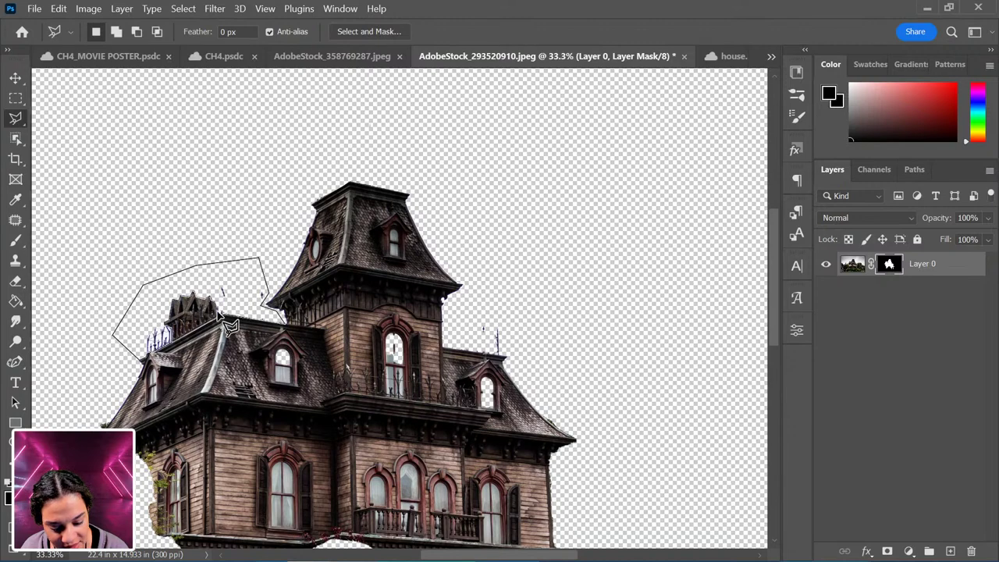
pyautogui.click(281, 316)
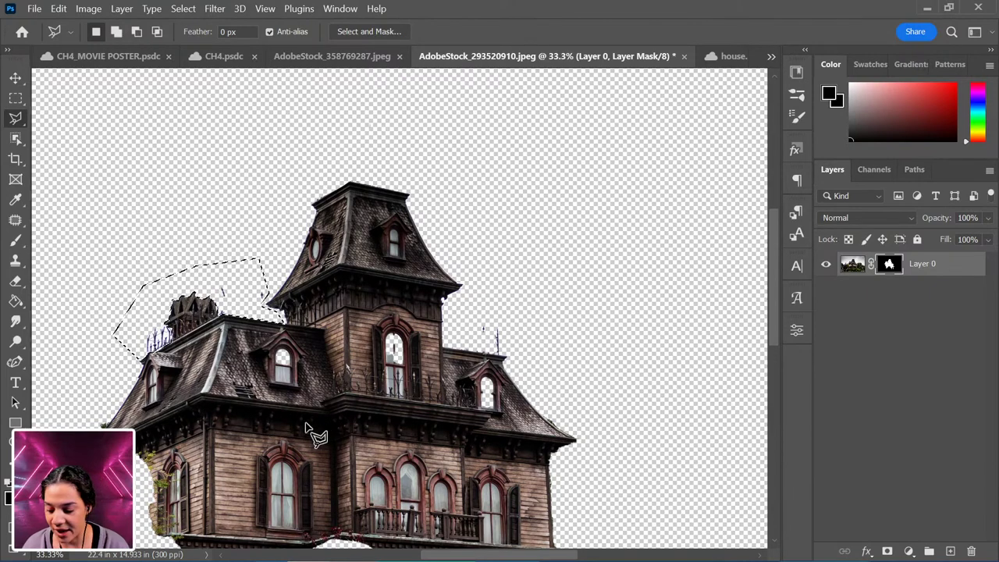
pyautogui.press('b')
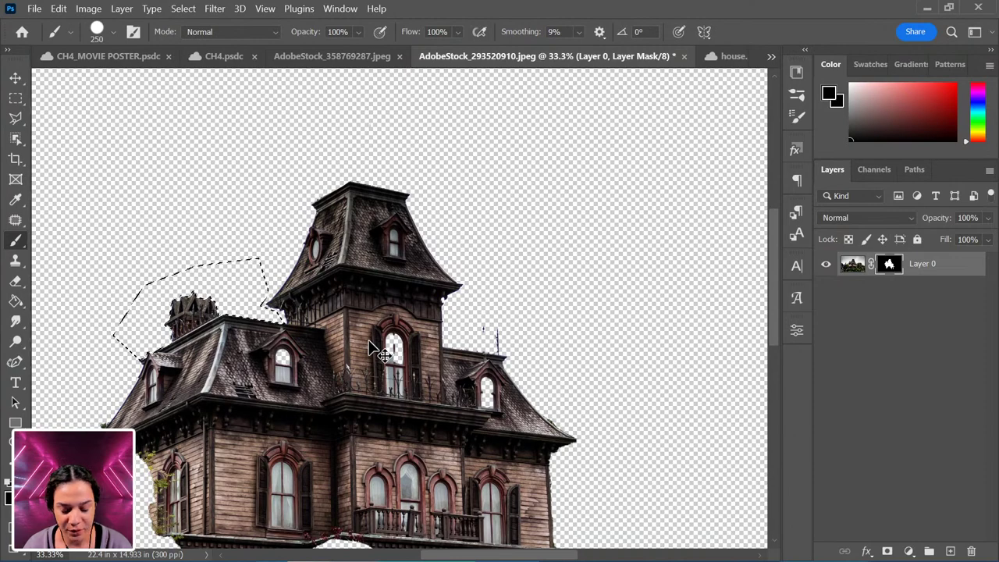
# Step: Deselect and paint the roof spikes and right roof fringe out of the mask at 50/45 px
pyautogui.hotkey('ctrl', 'd')
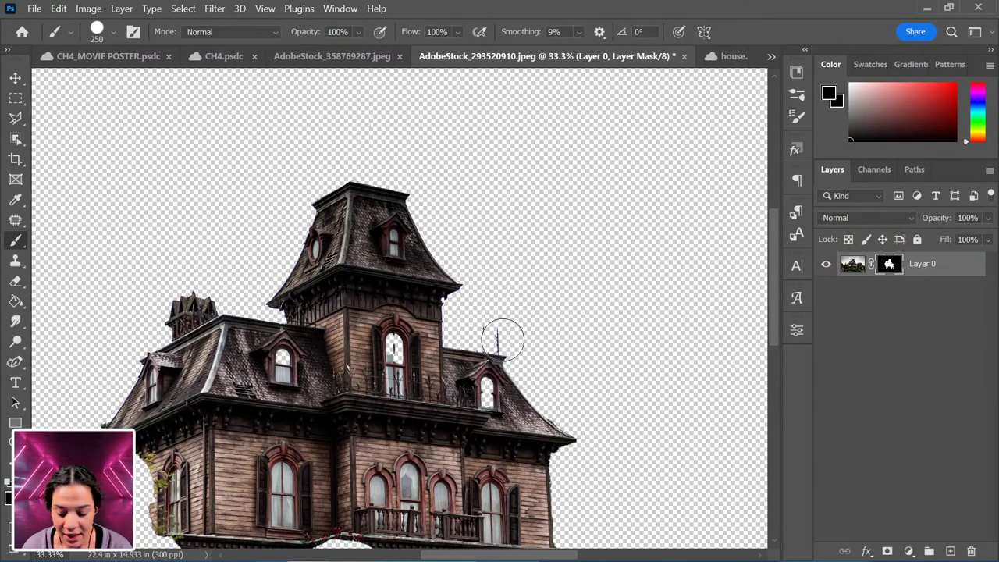
pyautogui.press('[')
pyautogui.press('[')
pyautogui.press('[')
pyautogui.press('[')
pyautogui.press('[')
pyautogui.press('[')
pyautogui.press('[')
pyautogui.press('[')
pyautogui.press('[')
pyautogui.press('[')
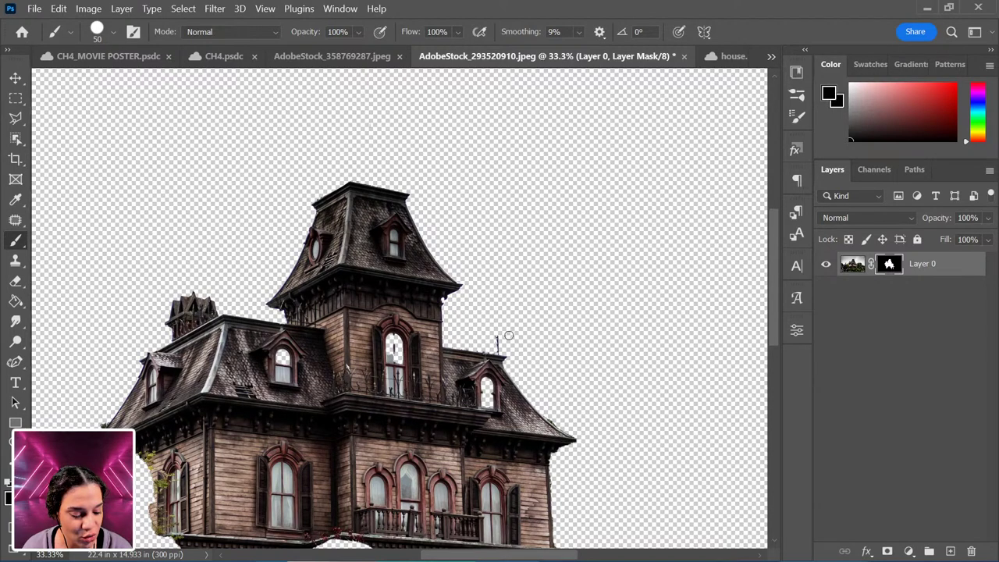
pyautogui.moveTo(449, 347); pyautogui.dragTo(473, 351)
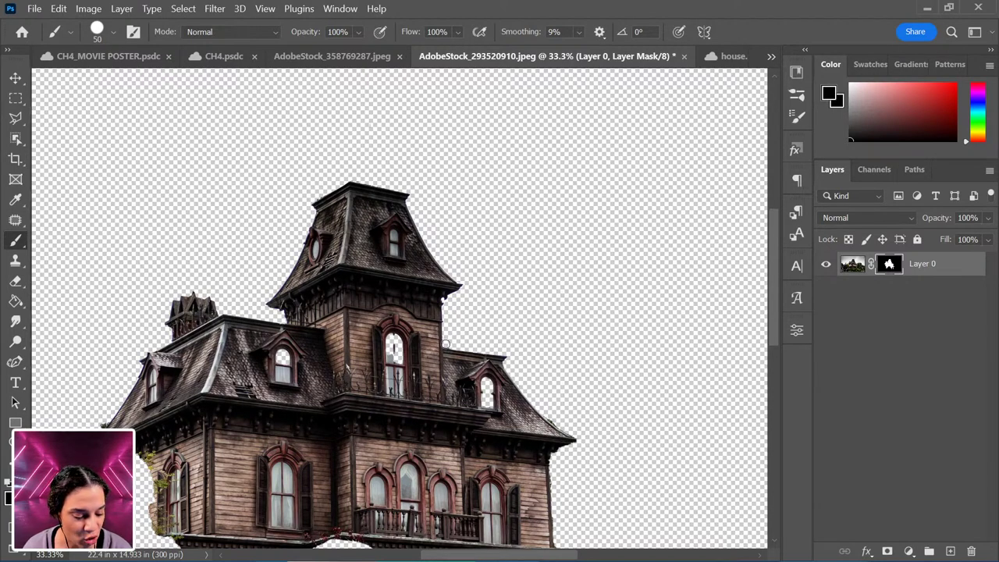
pyautogui.press('[')
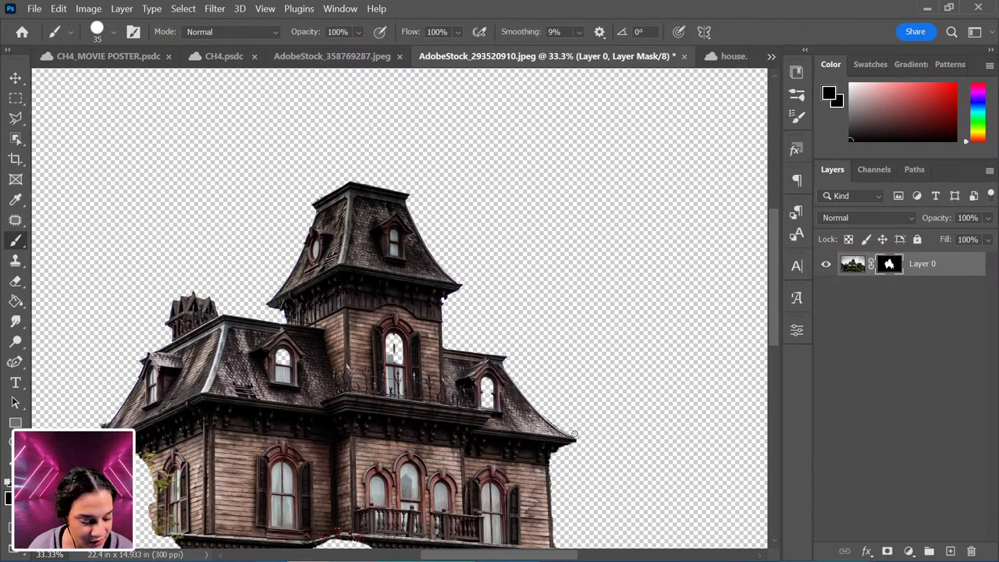
pyautogui.moveTo(538, 409); pyautogui.dragTo(579, 440)
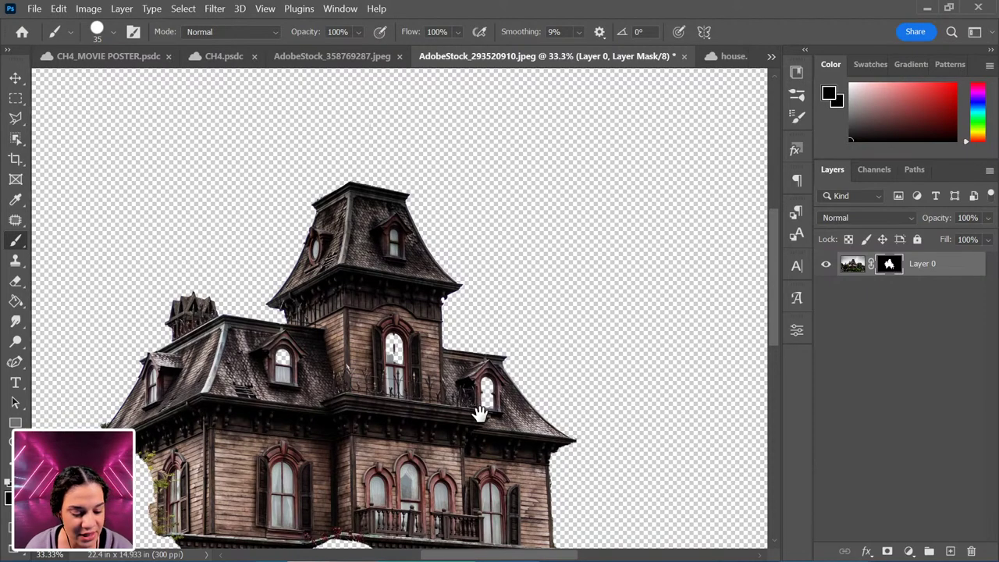
pyautogui.moveTo(461, 384); pyautogui.dragTo(507, 441)
pyautogui.moveTo(528, 383); pyautogui.dragTo(529, 372)
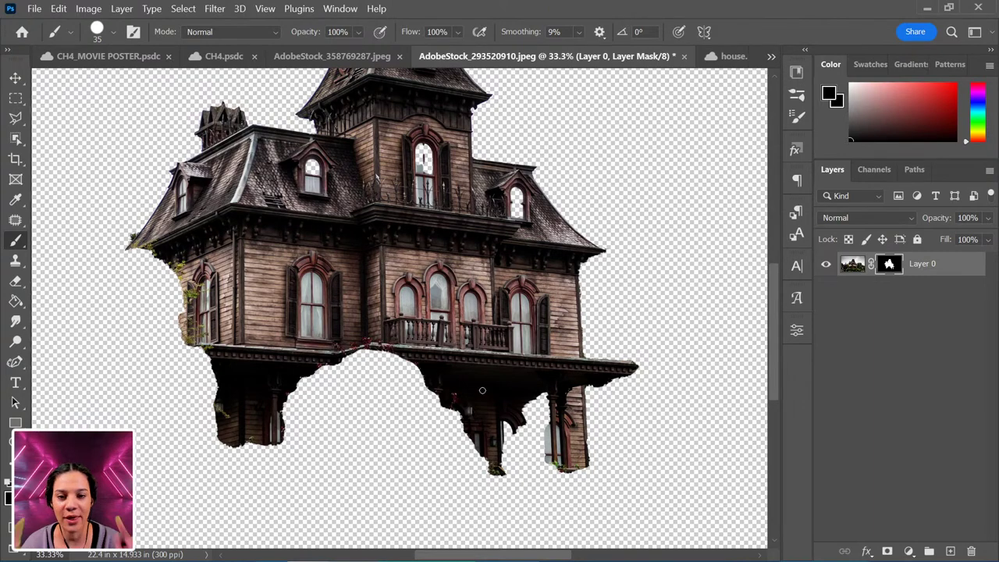
# Step: Convert the masked Layer 0 into a Smart Object
pyautogui.rightClick(952, 269)
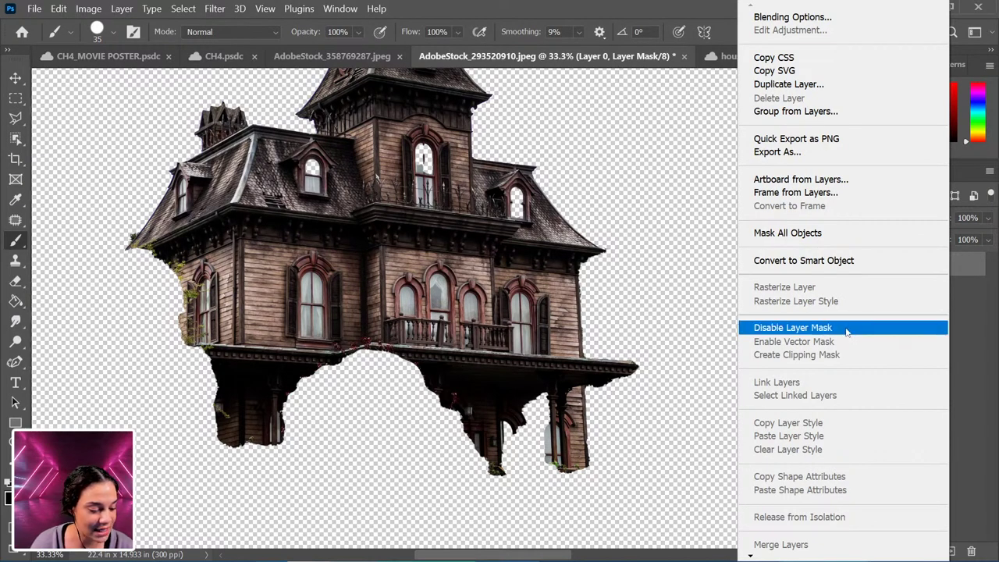
pyautogui.click(848, 263)
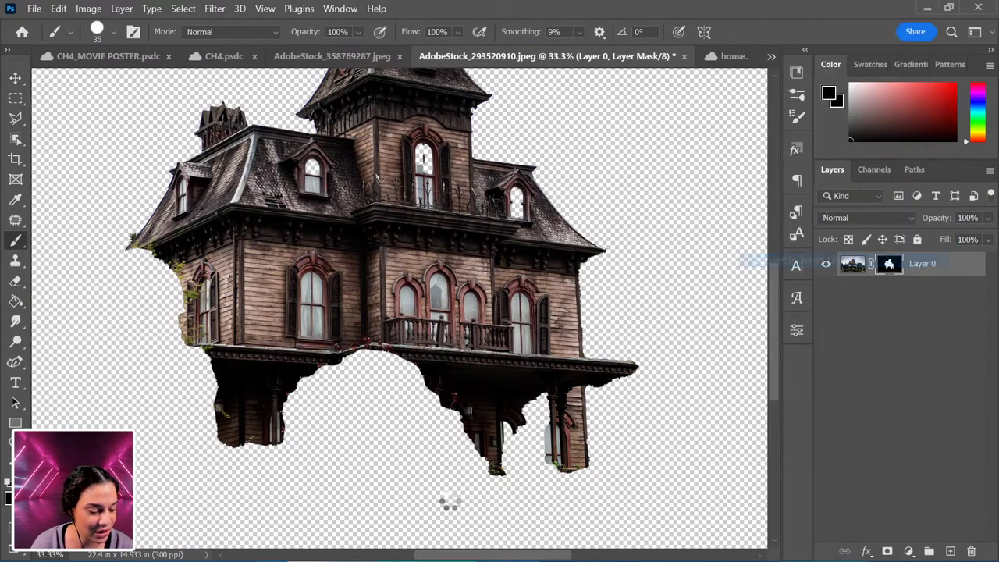
pyautogui.press('l')
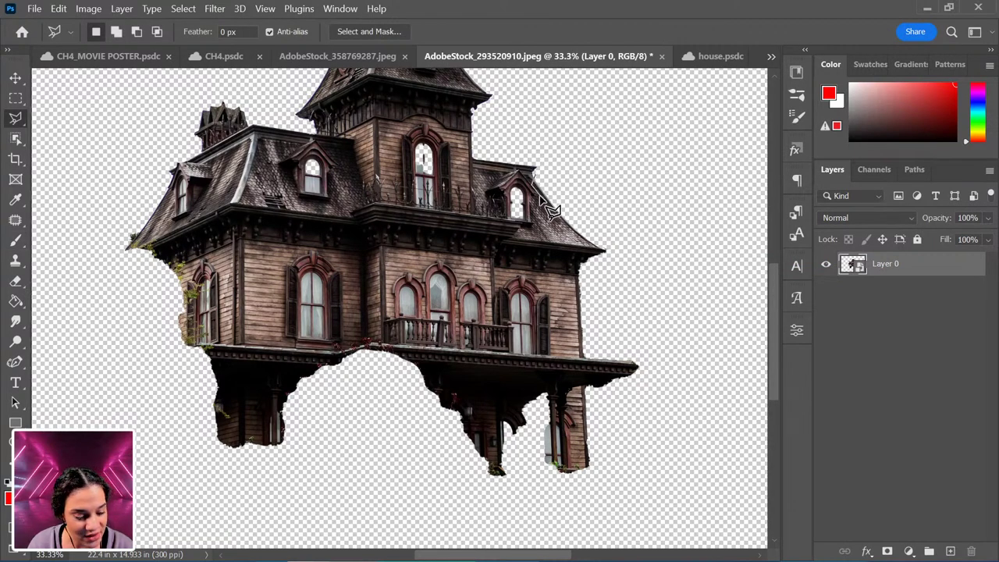
# Step: Copy the right wing to Layer 1, flip it horizontally, and fit it onto the left corner
pyautogui.click(531, 274)
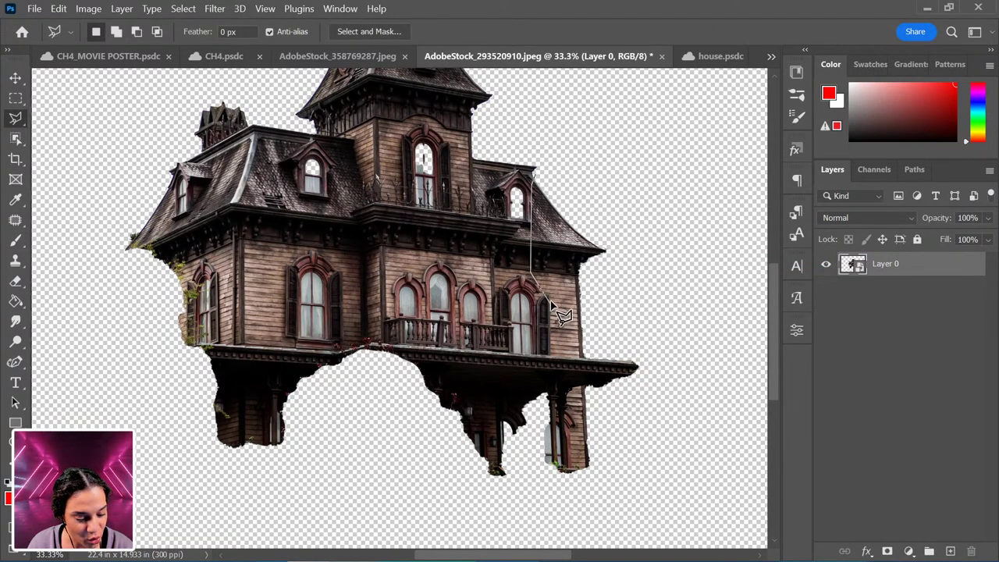
pyautogui.moveTo(550, 293)
pyautogui.mouseDown()
pyautogui.moveTo(556, 486)
pyautogui.moveTo(627, 471)
pyautogui.moveTo(653, 260)
pyautogui.moveTo(551, 165)
pyautogui.moveTo(551, 213)
pyautogui.mouseUp()
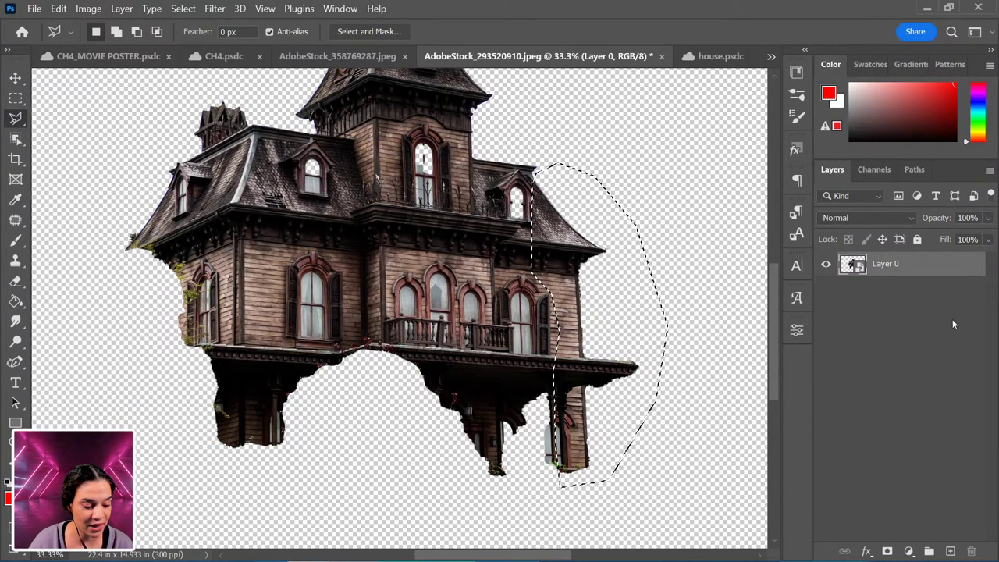
pyautogui.hotkey('ctrl', 'j')
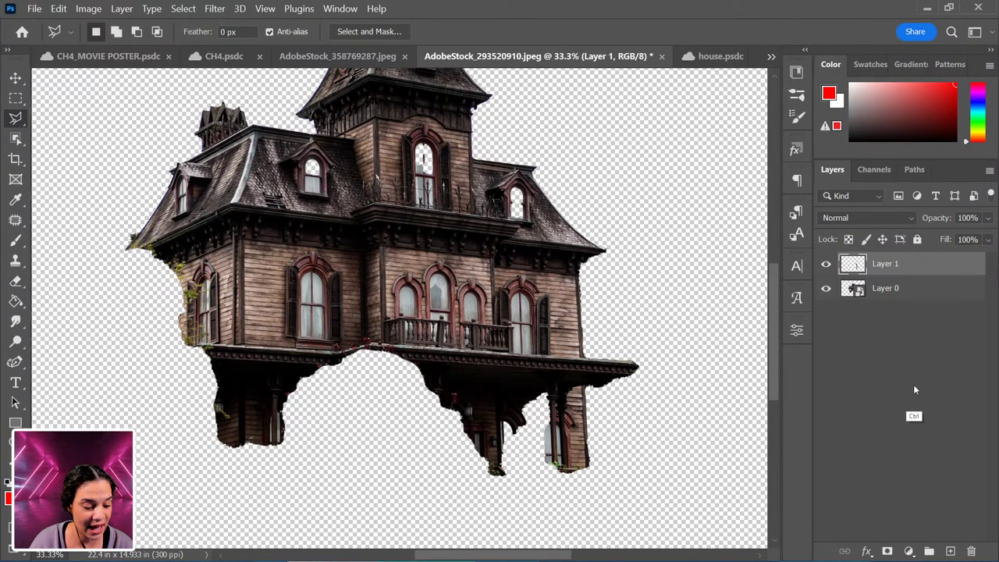
pyautogui.hotkey('ctrl', 't')
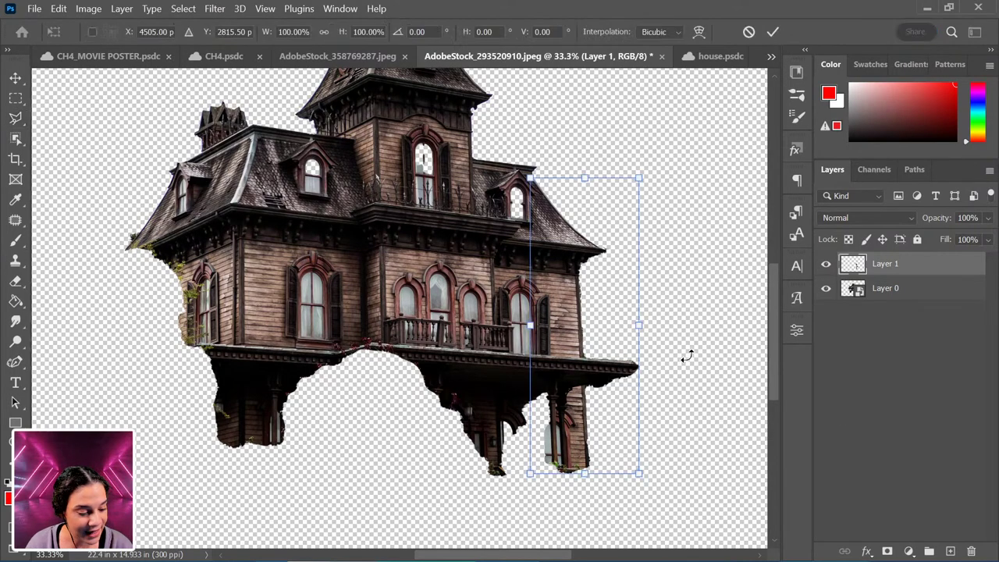
pyautogui.rightClick(568, 326)
pyautogui.click(632, 538)
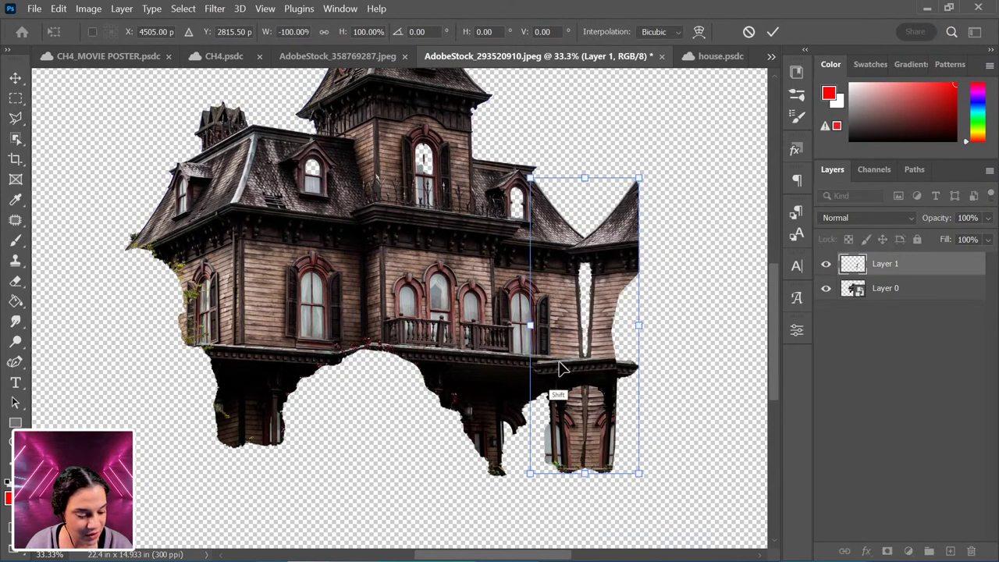
pyautogui.moveTo(538, 312); pyautogui.dragTo(89, 304)
pyautogui.moveTo(258, 201); pyautogui.dragTo(250, 189)
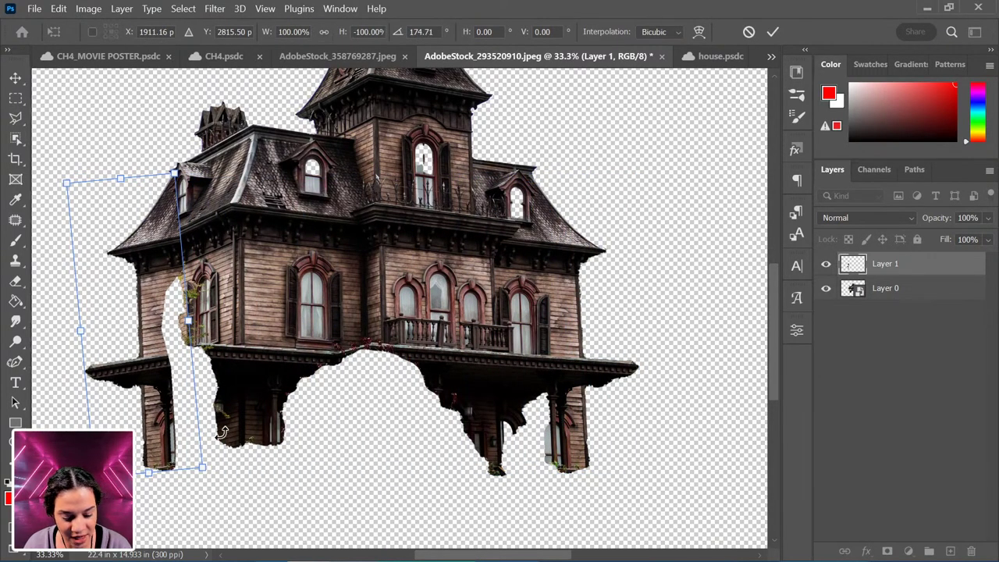
pyautogui.moveTo(180, 474); pyautogui.dragTo(183, 422)
pyautogui.moveTo(213, 391); pyautogui.dragTo(226, 377)
pyautogui.moveTo(147, 339); pyautogui.dragTo(163, 310)
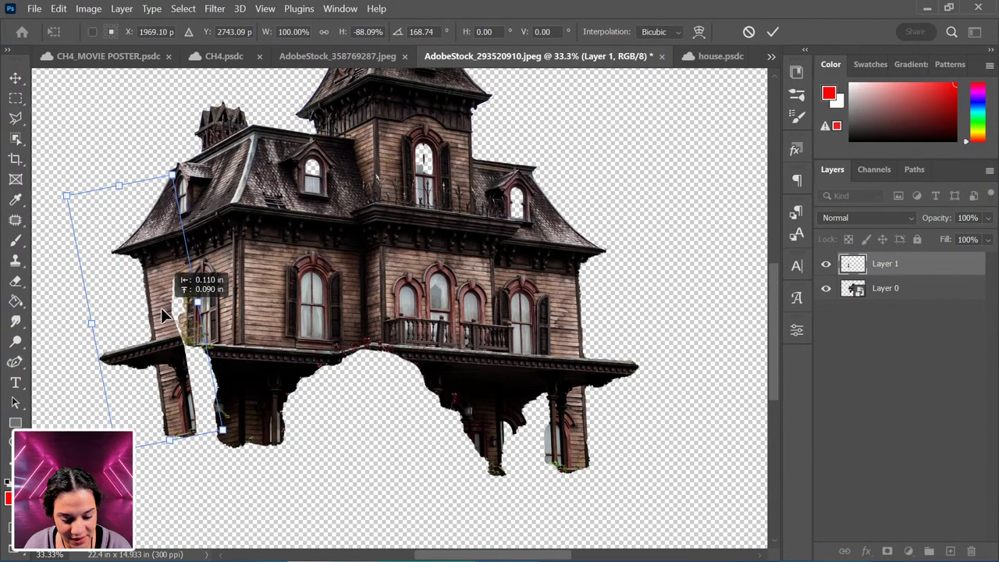
pyautogui.press('Return')
# Step: Select the left eave, rotate it about 10° and shift it into place
pyautogui.press('l')
pyautogui.moveTo(252, 312); pyautogui.dragTo(361, 348)
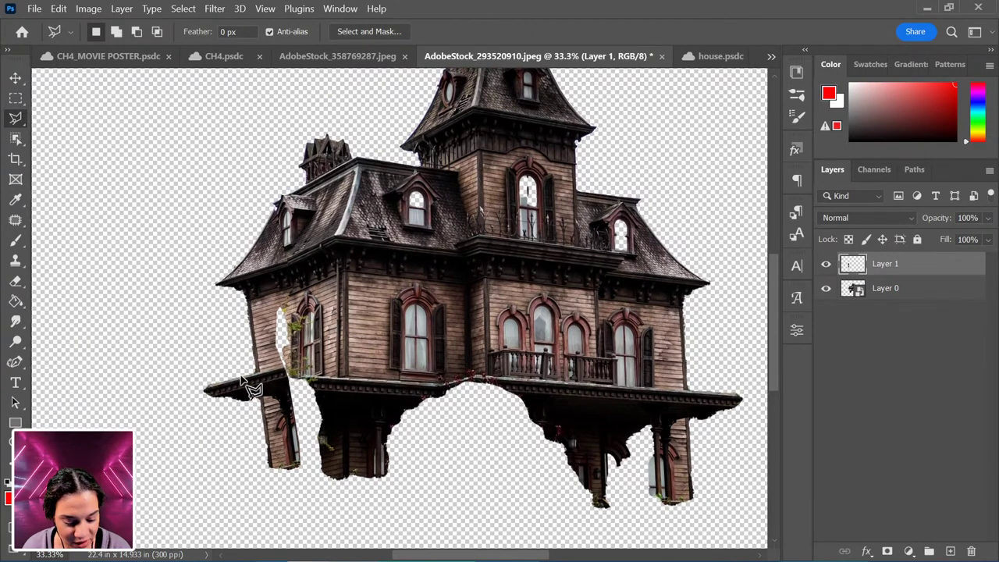
pyautogui.click(295, 399)
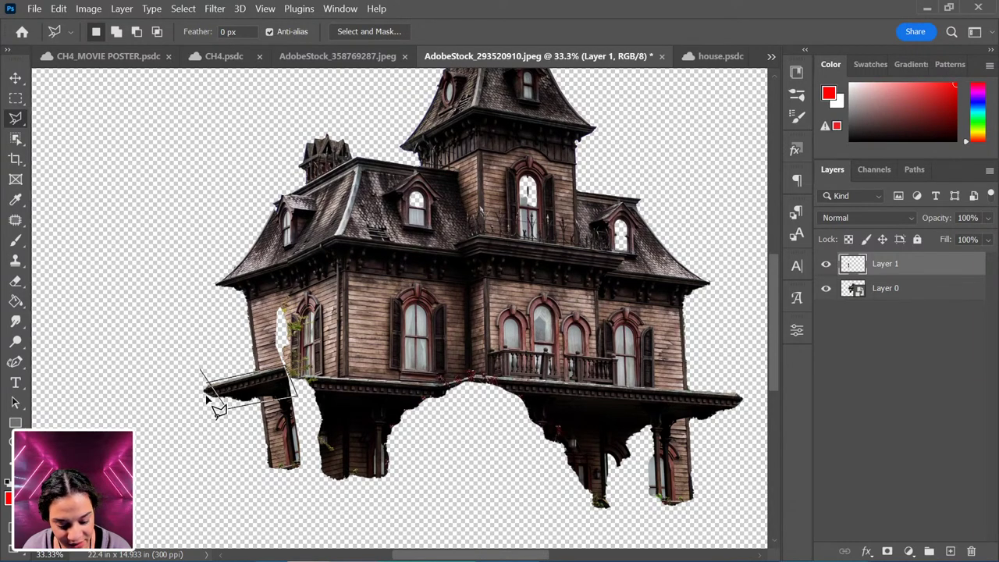
pyautogui.click(207, 387)
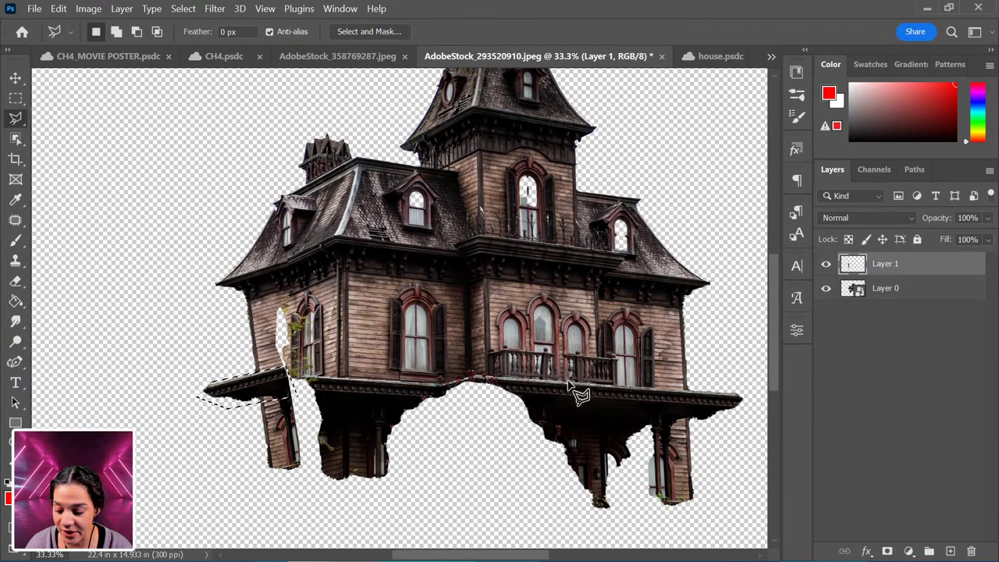
pyautogui.hotkey('ctrl', 't')
pyautogui.moveTo(349, 343); pyautogui.dragTo(344, 358)
pyautogui.moveTo(265, 397); pyautogui.dragTo(286, 395)
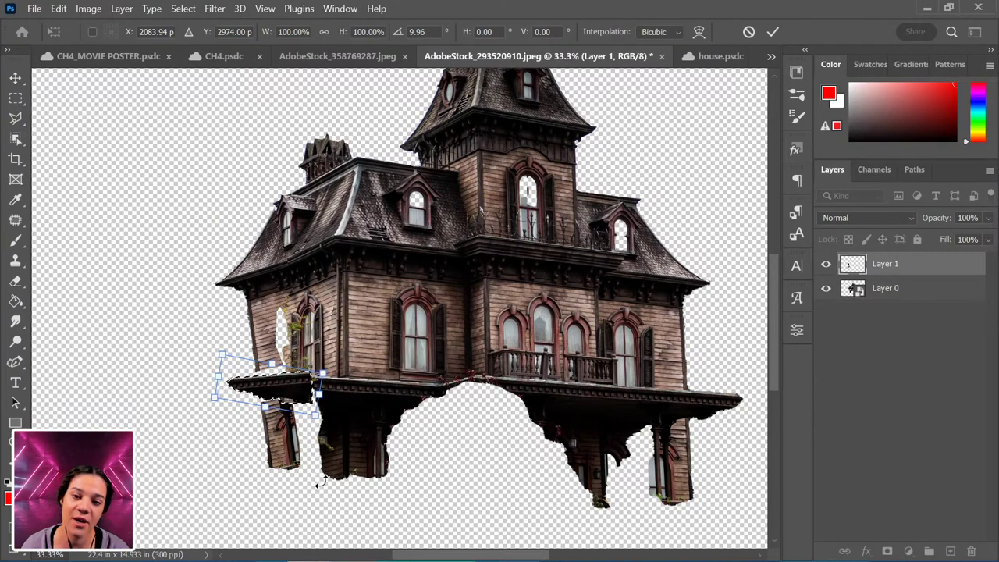
pyautogui.press('Return')
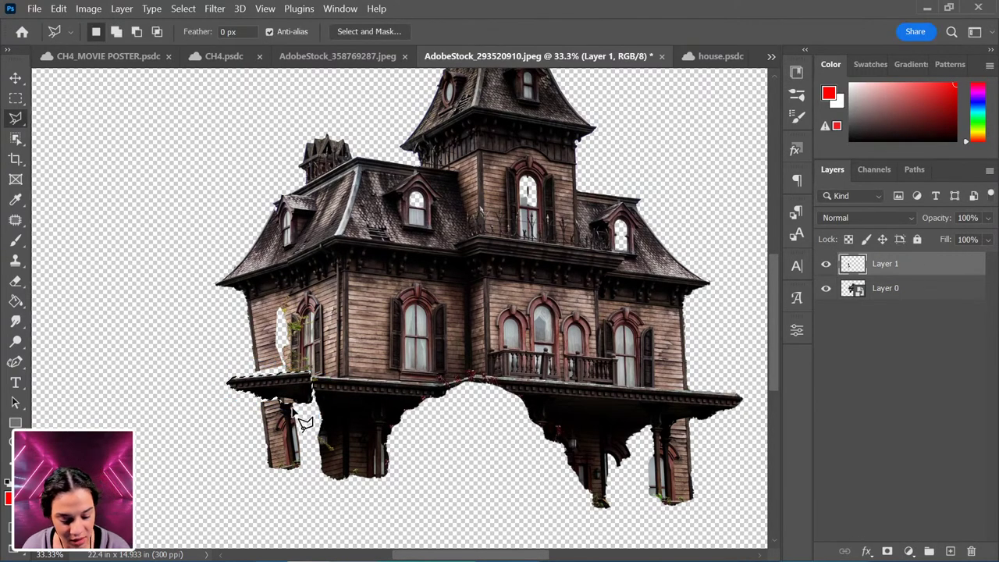
# Step: Copy the lower-left wall piece to Layer 2, rotate it about 11° and nudge it up-left
pyautogui.click(257, 404)
pyautogui.click(250, 480)
pyautogui.click(279, 489)
pyautogui.click(306, 458)
pyautogui.doubleClick(309, 415)
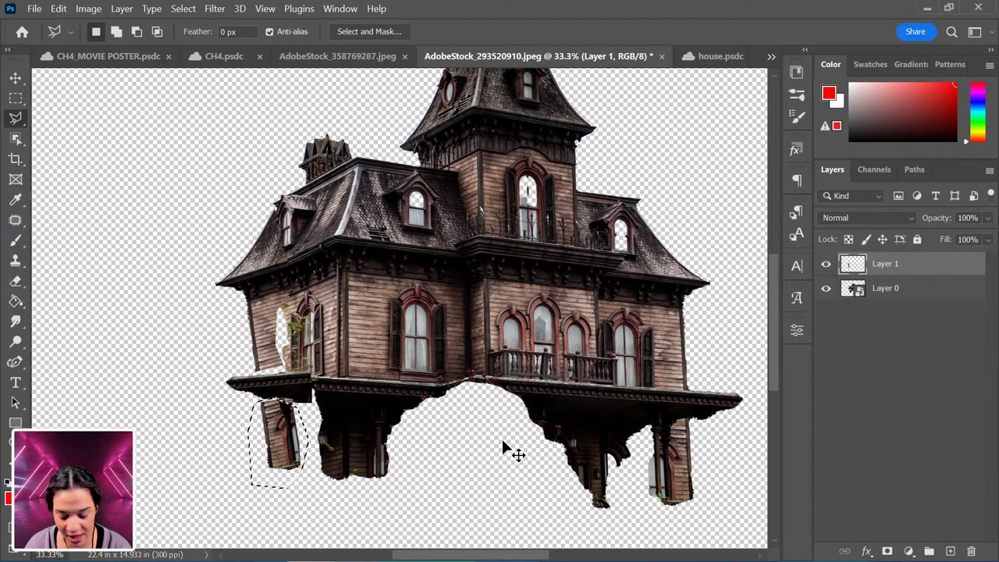
pyautogui.hotkey('ctrl', 'j')
pyautogui.hotkey('ctrl', 't')
pyautogui.moveTo(381, 382); pyautogui.dragTo(378, 402)
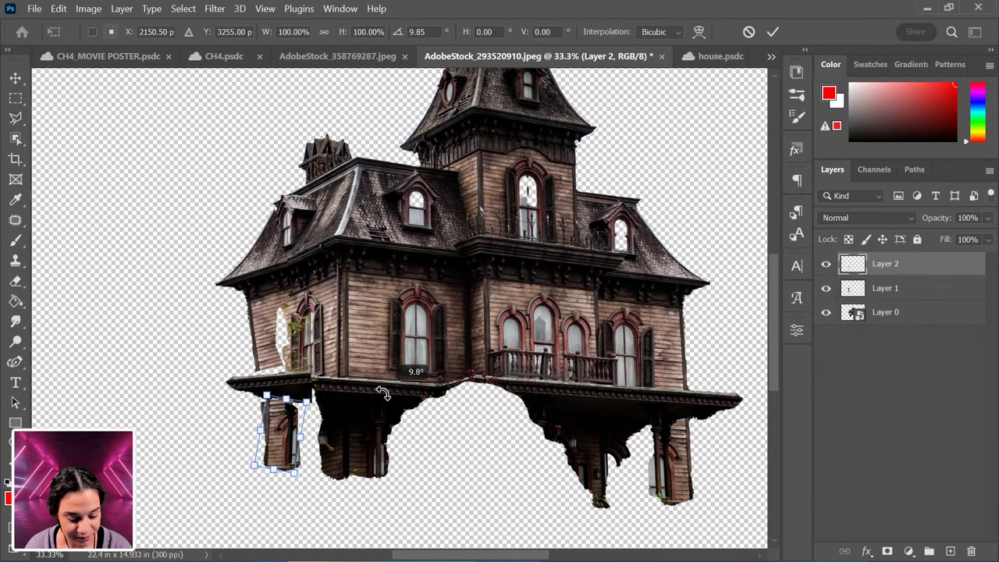
pyautogui.moveTo(281, 428); pyautogui.dragTo(271, 426)
pyautogui.press('Return')
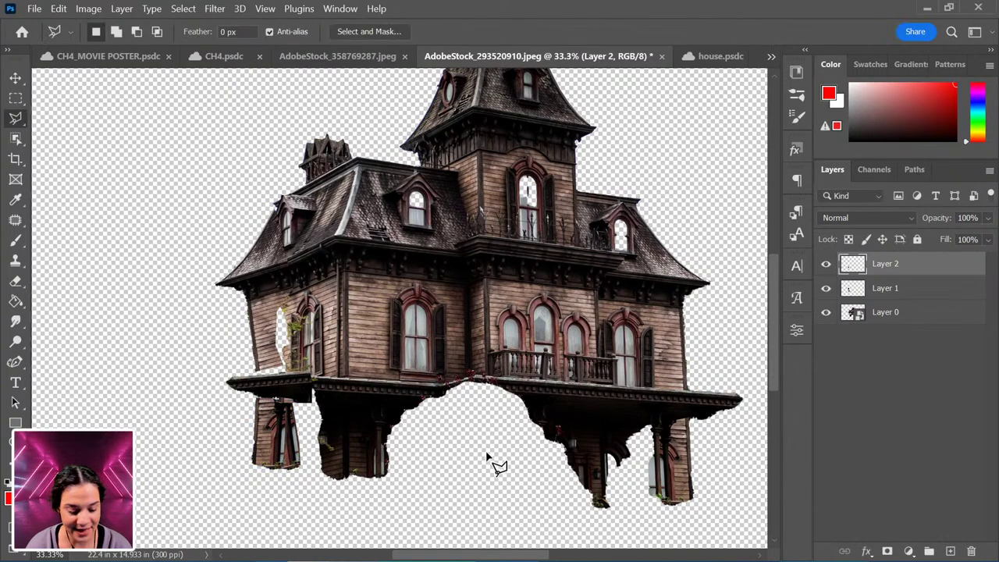
# Step: Select the upper wall piece on Layer 1 and rotate it about 9°
pyautogui.click(242, 297)
pyautogui.click(269, 370)
pyautogui.click(242, 370)
pyautogui.click(244, 298)
pyautogui.hotkey('ctrl', 't')
pyautogui.click(534, 236)
pyautogui.hotkey('ctrl', 't')
pyautogui.press('Return')
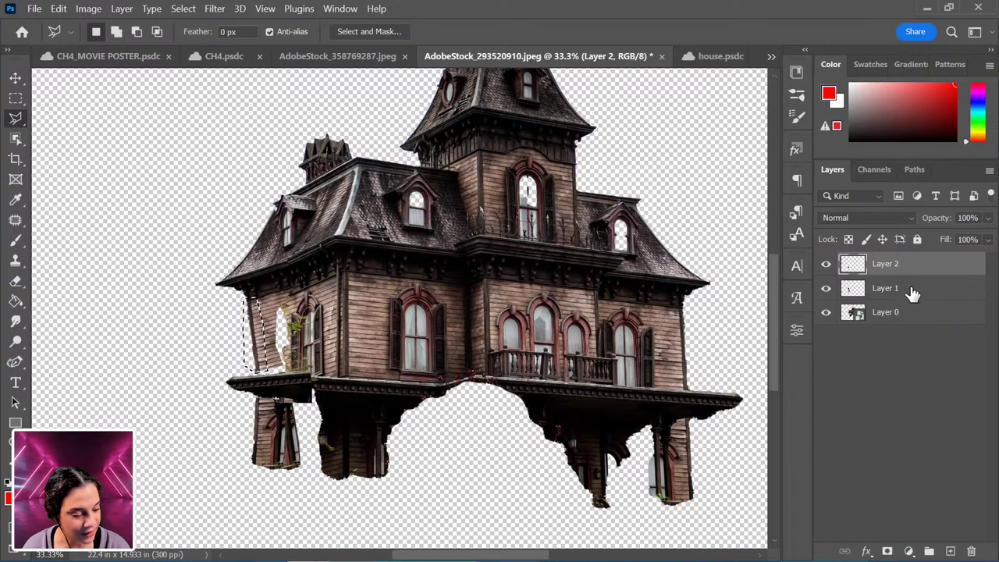
pyautogui.click(885, 288)
pyautogui.hotkey('ctrl', 't')
pyautogui.moveTo(306, 287); pyautogui.dragTo(320, 299)
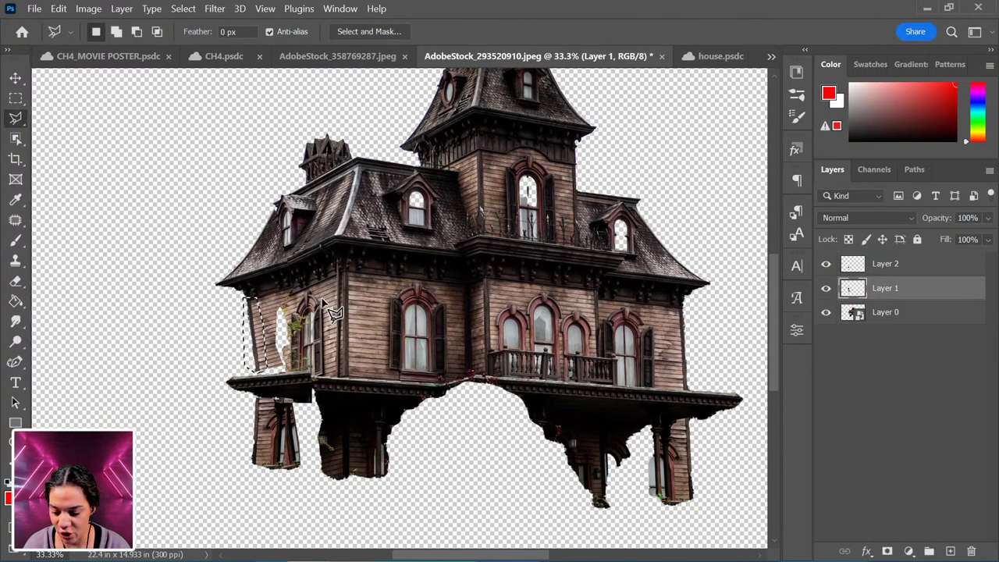
# Step: Copy the small wall piece to Layer 3, tilt it to about 4.5°, and select Layer 0
pyautogui.hotkey('ctrl', 'shift', 'alt', 'n')
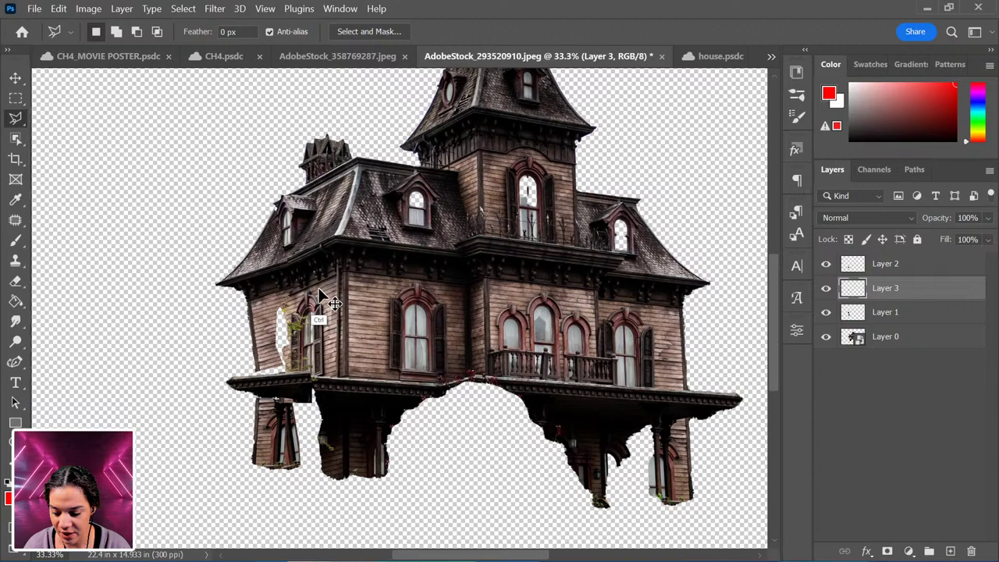
pyautogui.hotkey('ctrl', 't')
pyautogui.moveTo(314, 290); pyautogui.dragTo(250, 317)
pyautogui.moveTo(341, 323); pyautogui.dragTo(363, 316)
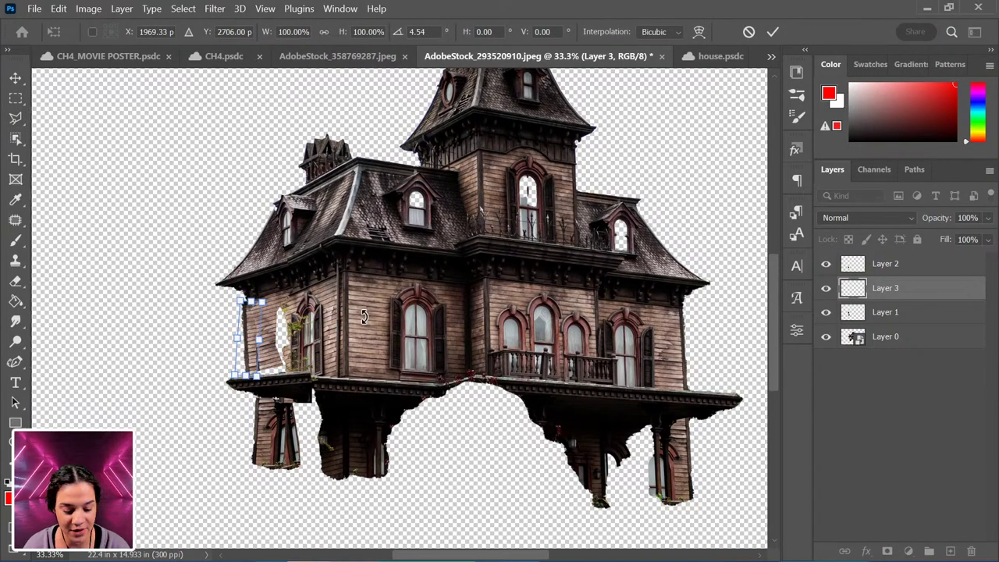
pyautogui.press('Return')
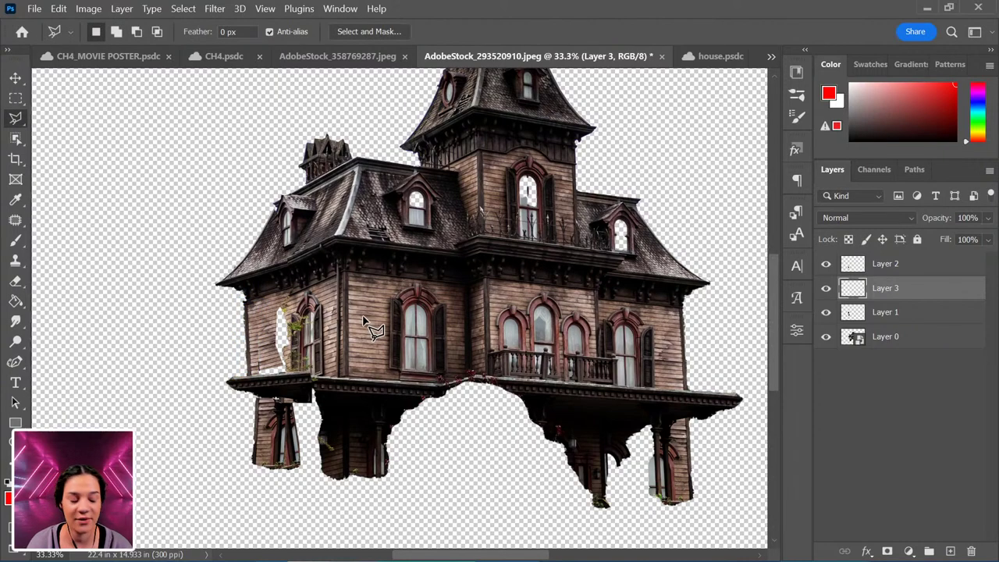
pyautogui.click(921, 343)
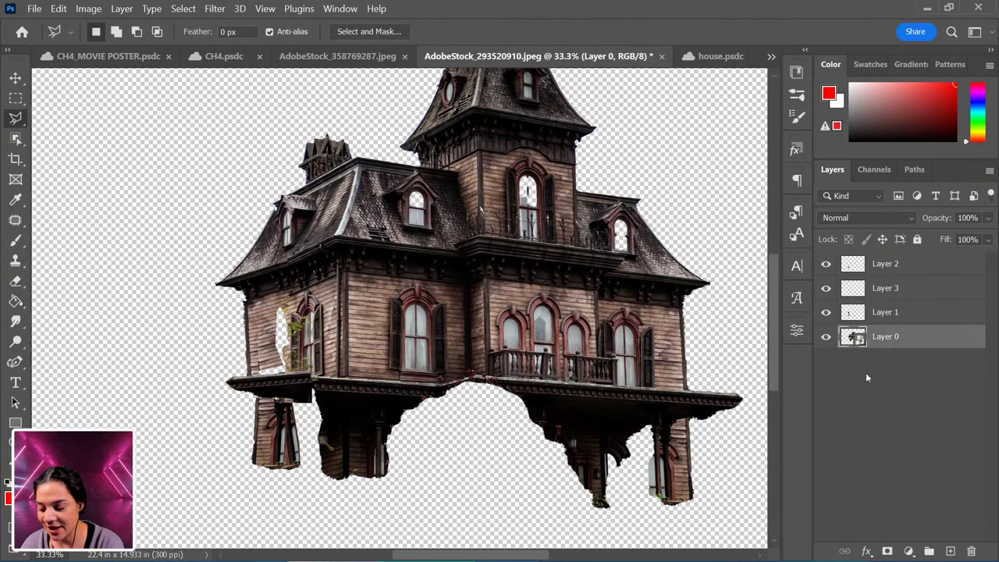
# Step: Add Layer 4 beneath Layer 0 and polygonal-select the house's lower part
pyautogui.hotkey('ctrl', 'shift', 'n')
pyautogui.press('Return')
pyautogui.moveTo(912, 368); pyautogui.dragTo(866, 326)
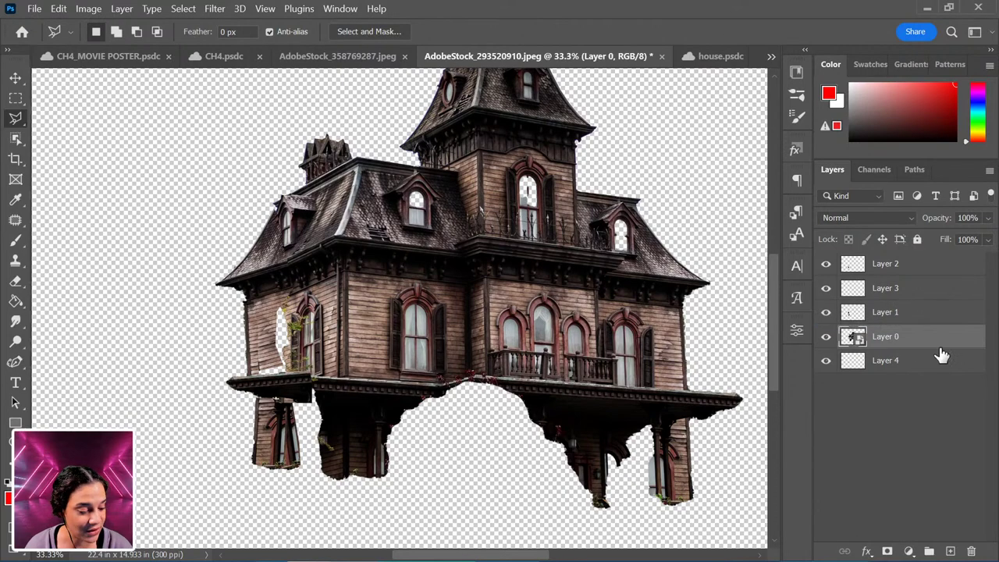
pyautogui.click(246, 284)
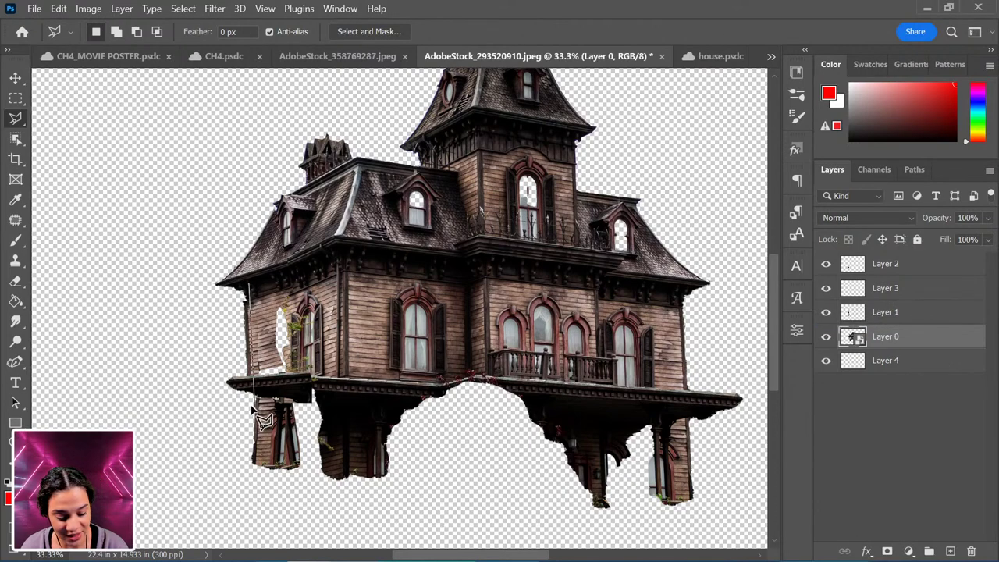
pyautogui.click(252, 464)
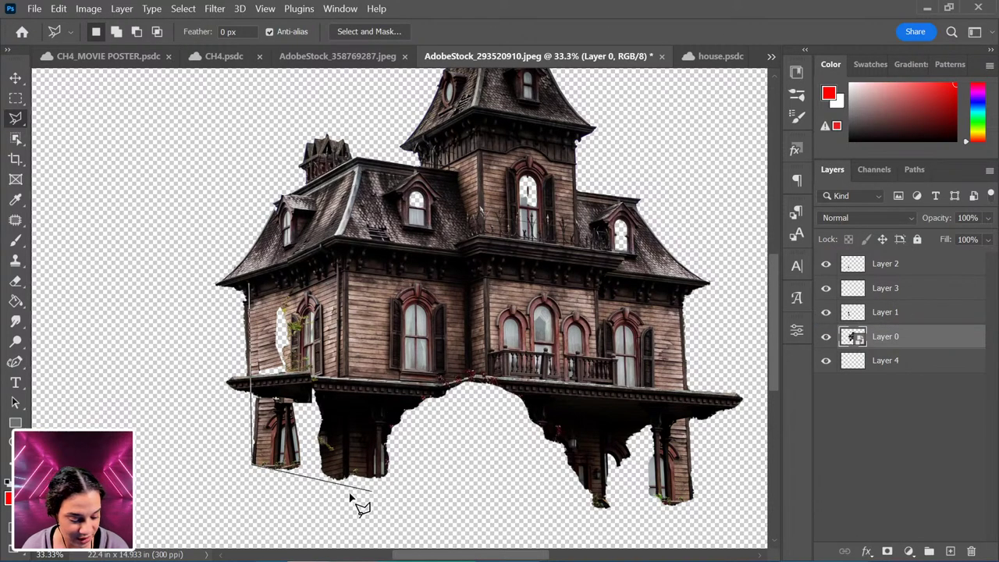
pyautogui.click(254, 479)
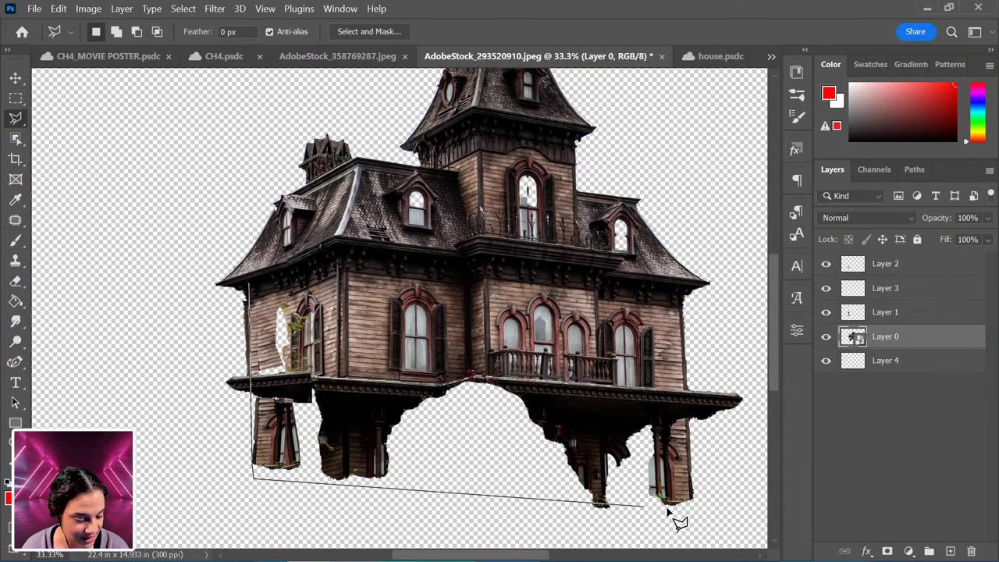
pyautogui.click(256, 490)
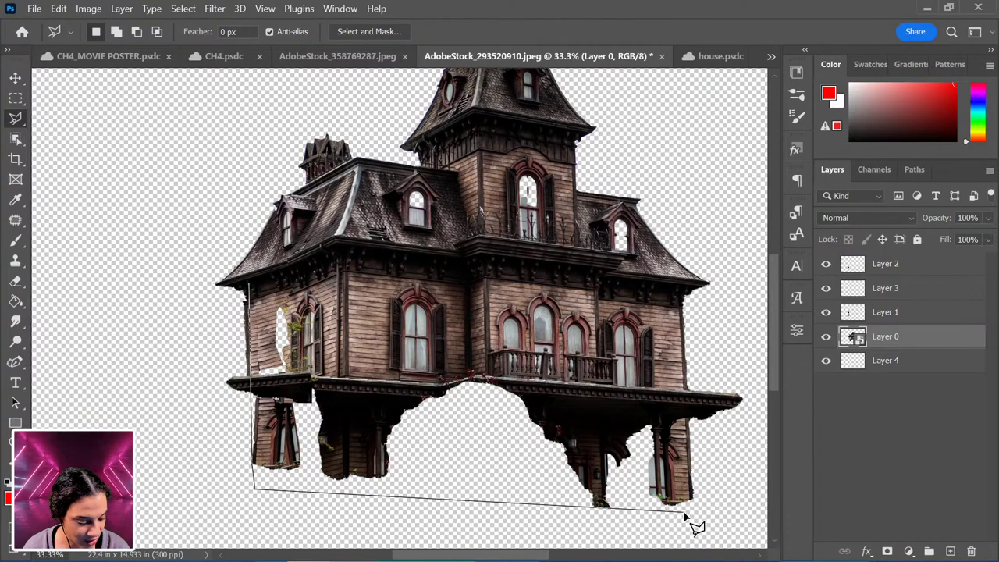
pyautogui.click(687, 509)
pyautogui.click(673, 307)
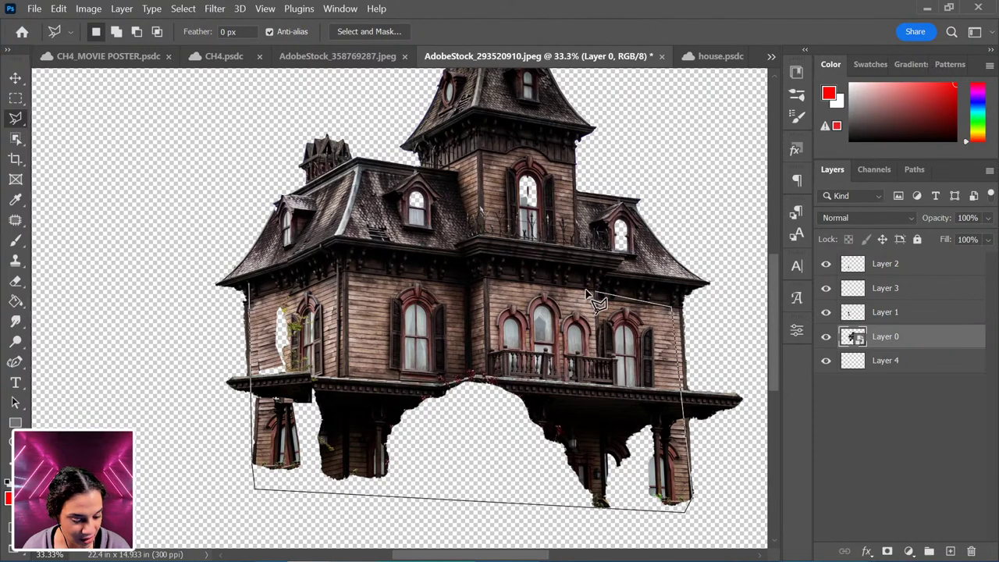
pyautogui.click(251, 286)
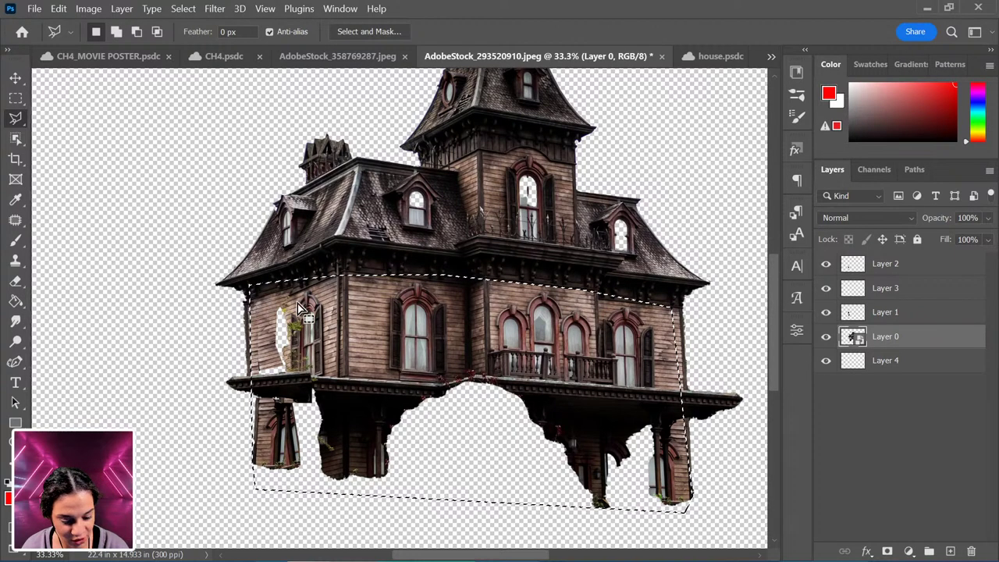
# Step: Fill the gap under the house with black on Layer 4, select all layers, and deselect
pyautogui.click(15, 302)
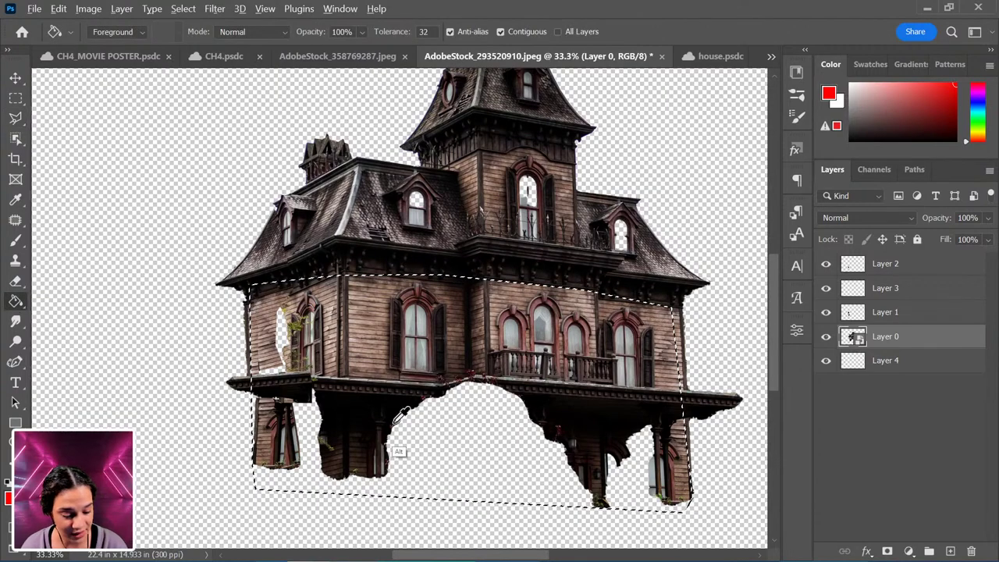
pyautogui.press('d')
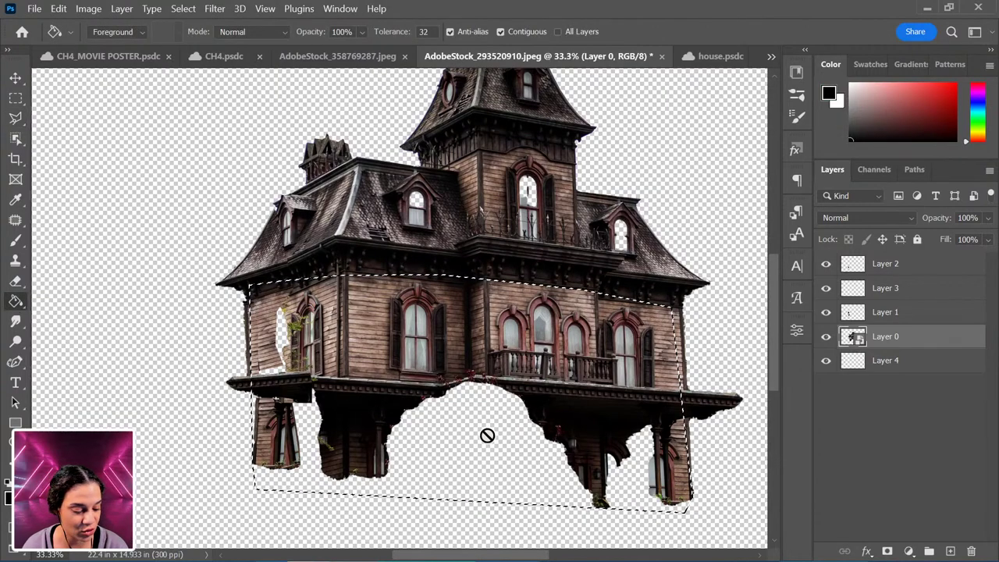
pyautogui.click(895, 367)
pyautogui.click(489, 451)
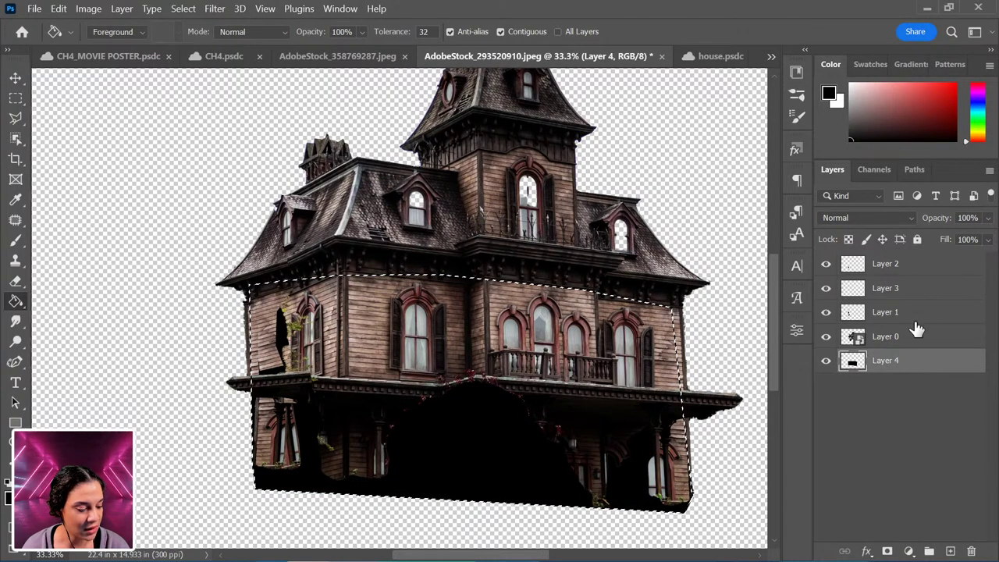
pyautogui.keyDown('shift'); pyautogui.click(919, 270); pyautogui.keyUp('shift')
pyautogui.hotkey('ctrl', 'd')
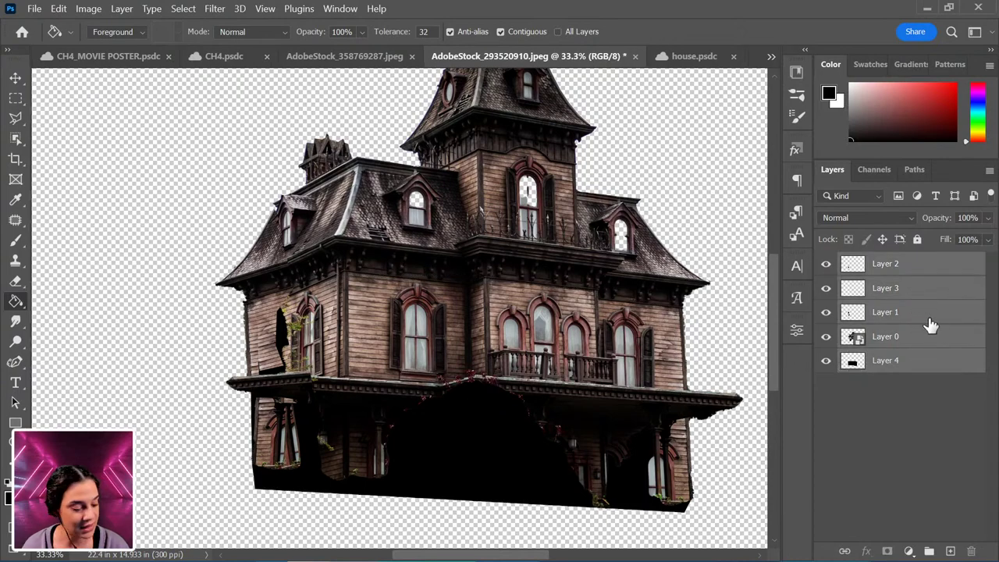
# Step: Merge the house layers and erase the tower, dormer and left window glass with the Lasso
pyautogui.hotkey('ctrl', 'e')
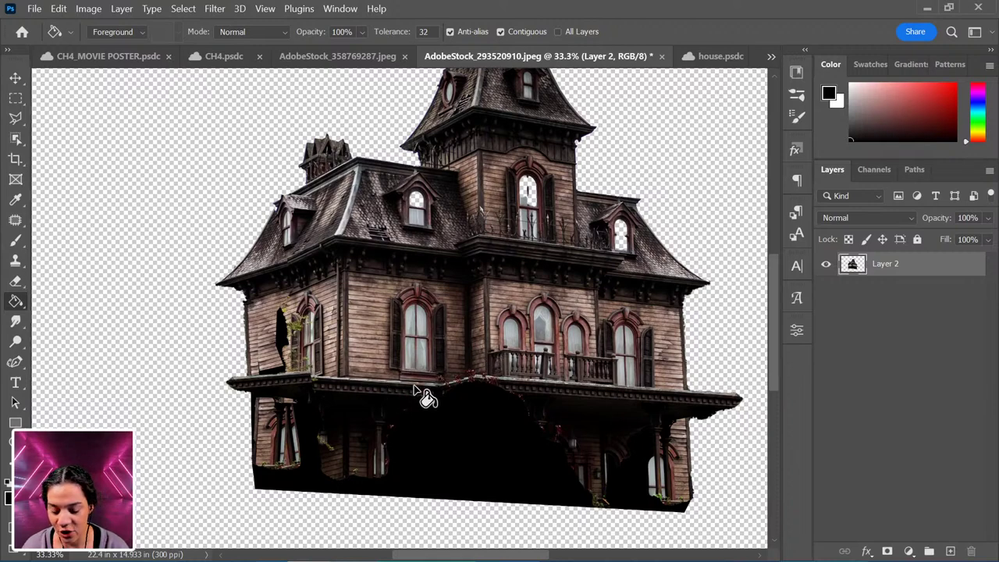
pyautogui.rightClick(16, 117)
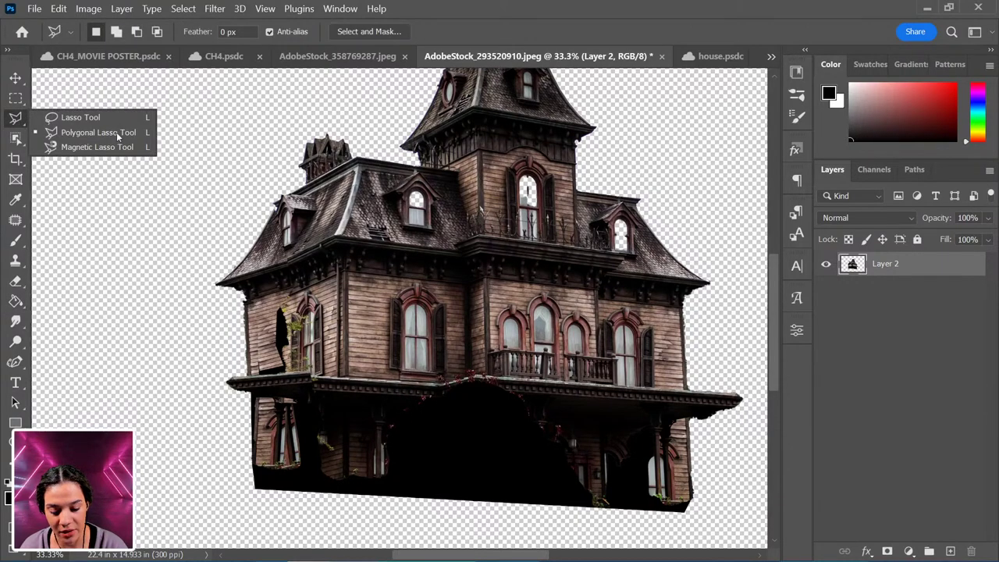
pyautogui.click(93, 117)
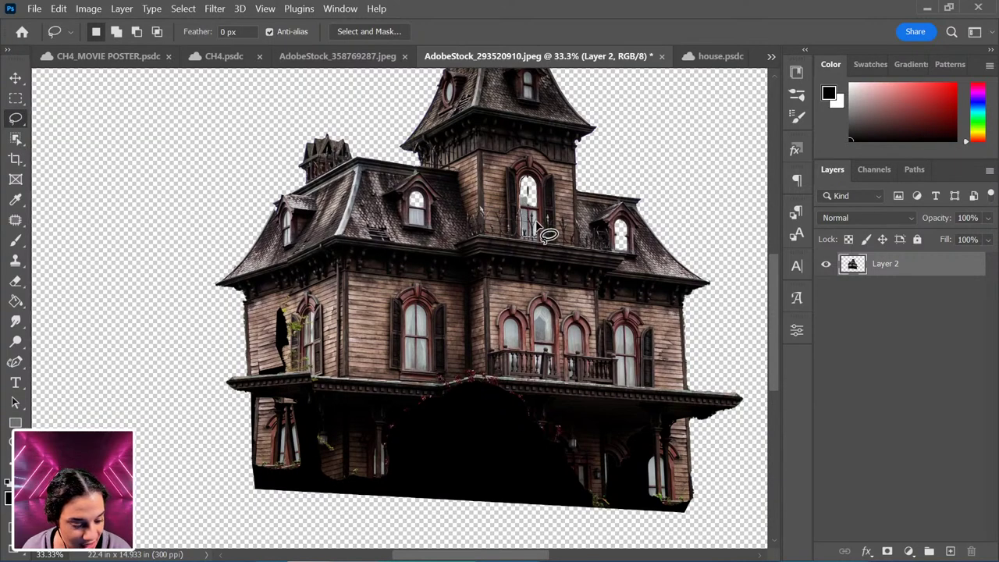
pyautogui.moveTo(520, 236); pyautogui.dragTo(536, 238)
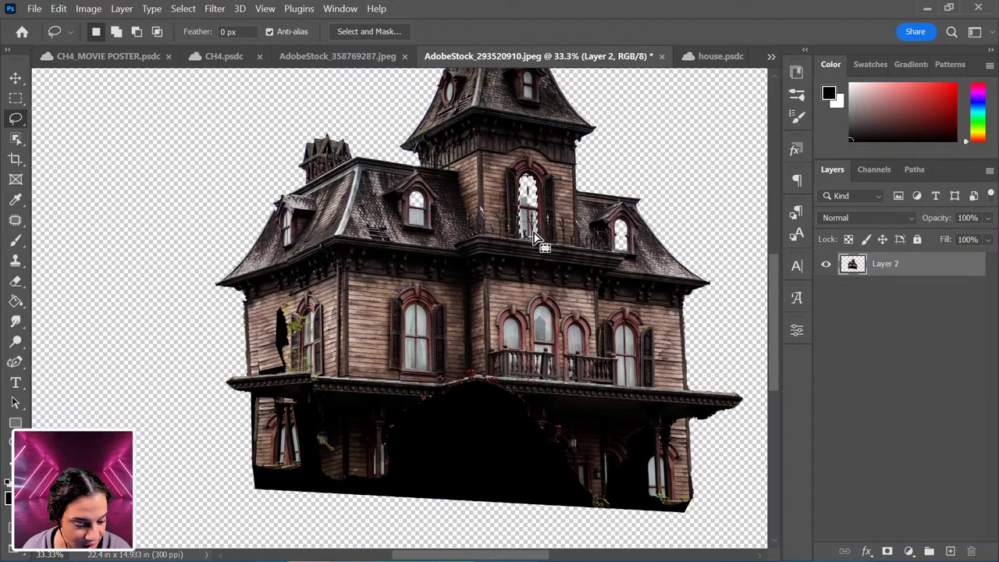
pyautogui.hotkey('ctrl', 'd')
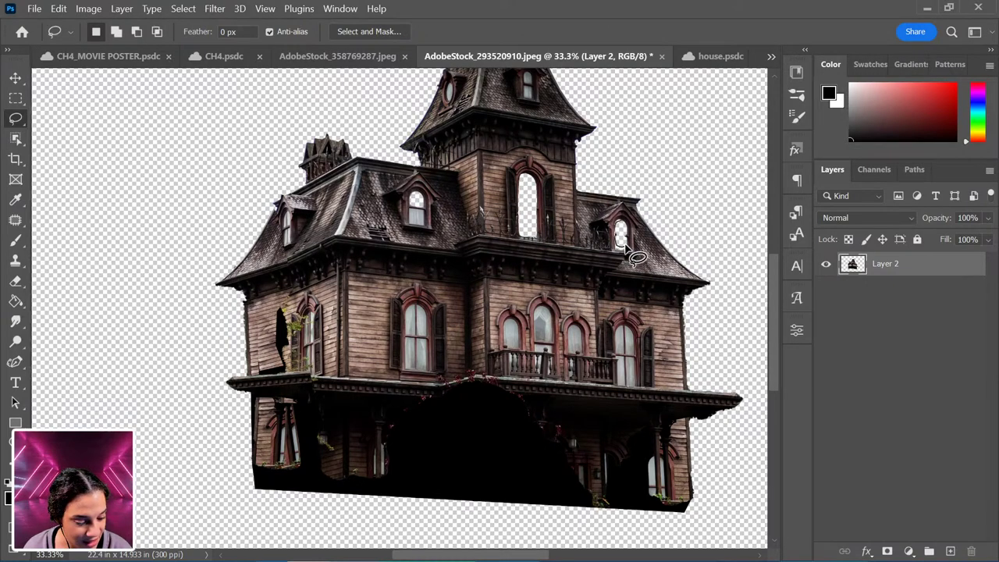
pyautogui.moveTo(634, 247); pyautogui.dragTo(639, 231)
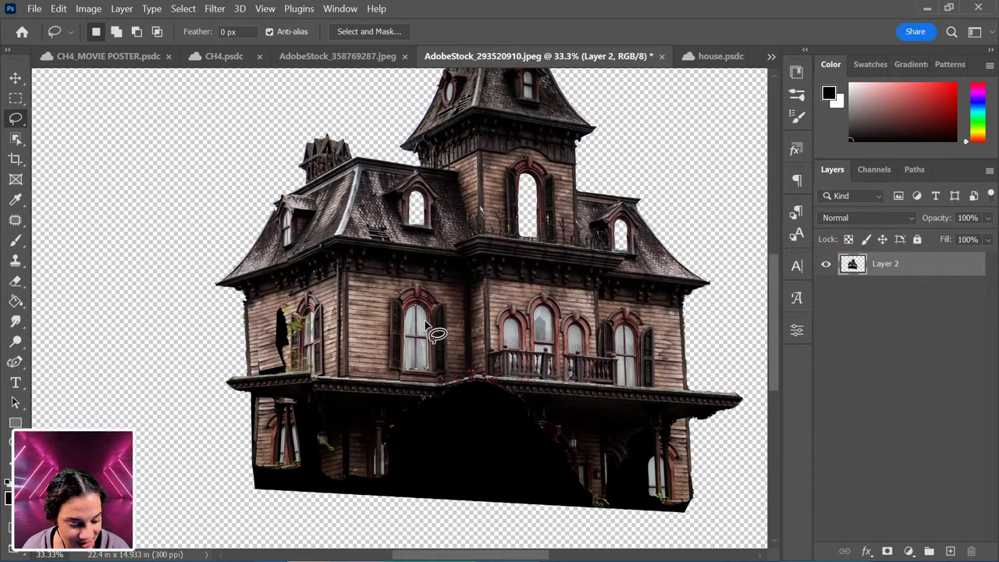
pyautogui.press('Delete')
pyautogui.hotkey('ctrl', 'd')
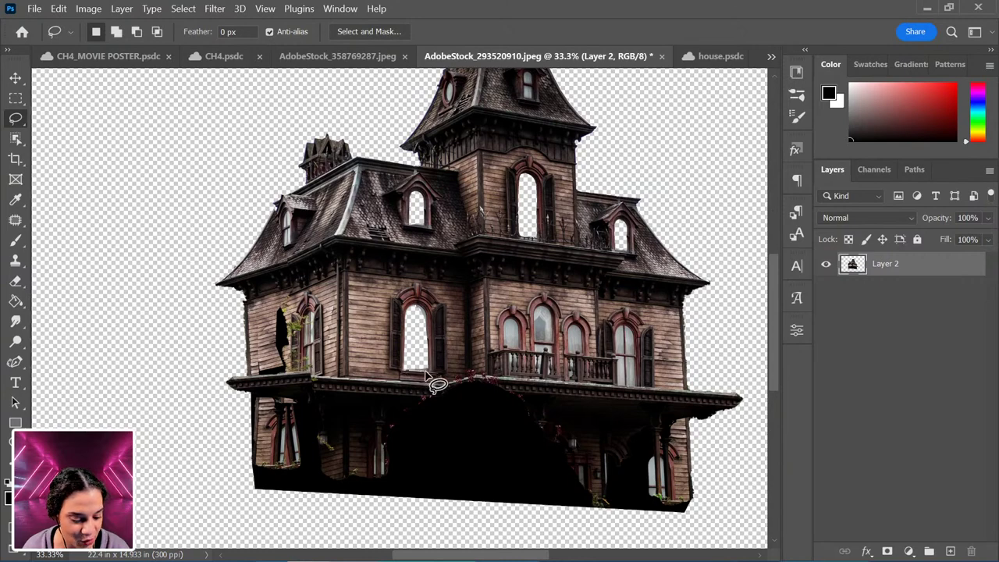
pyautogui.press('Delete')
pyautogui.hotkey('ctrl', 'd')
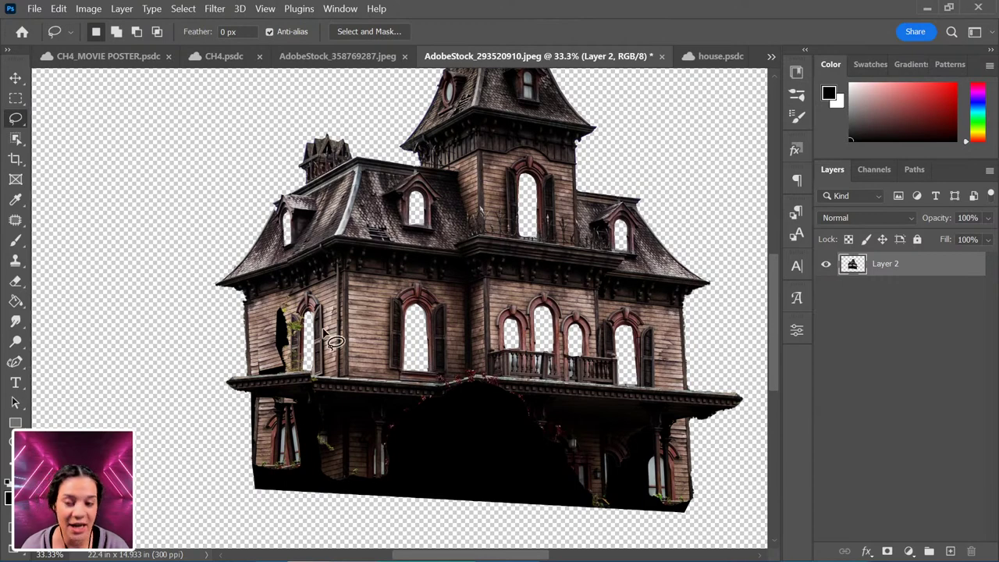
# Step: Switch to house.psdc and inspect the roof and tower at 33.3% zoom
pyautogui.scroll(3, 493, 342)
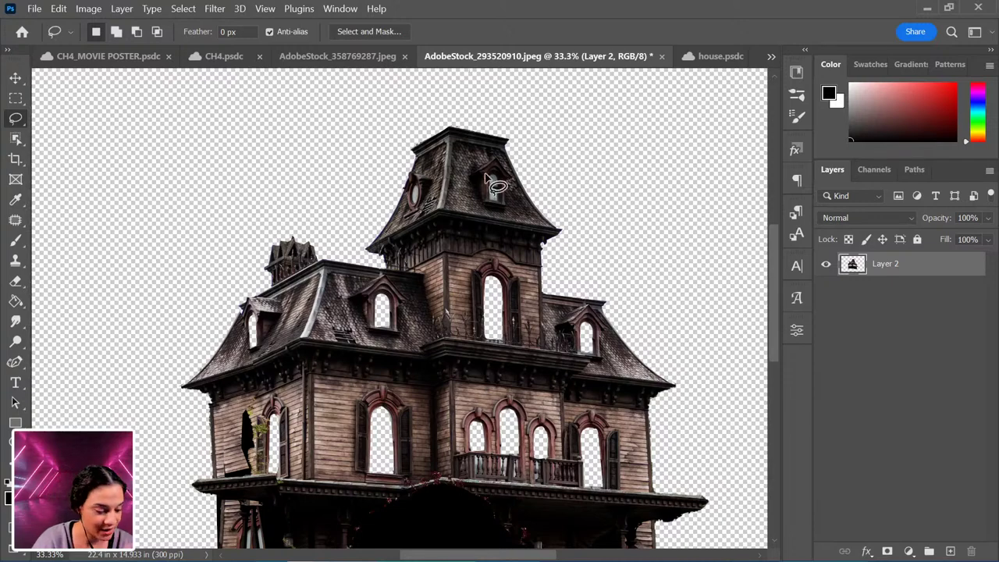
pyautogui.click(721, 56)
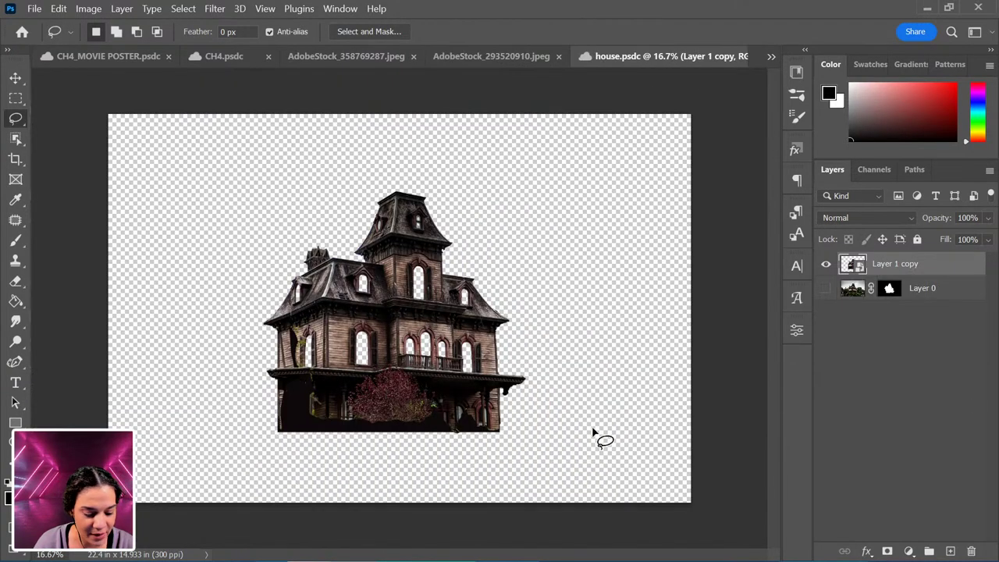
pyautogui.hotkey('ctrl', '+')
pyautogui.hotkey('ctrl', '+')
pyautogui.hotkey('ctrl', '+')
pyautogui.moveTo(505, 459); pyautogui.dragTo(539, 314)
pyautogui.moveTo(289, 341); pyautogui.dragTo(290, 391)
pyautogui.moveTo(325, 230); pyautogui.dragTo(318, 392)
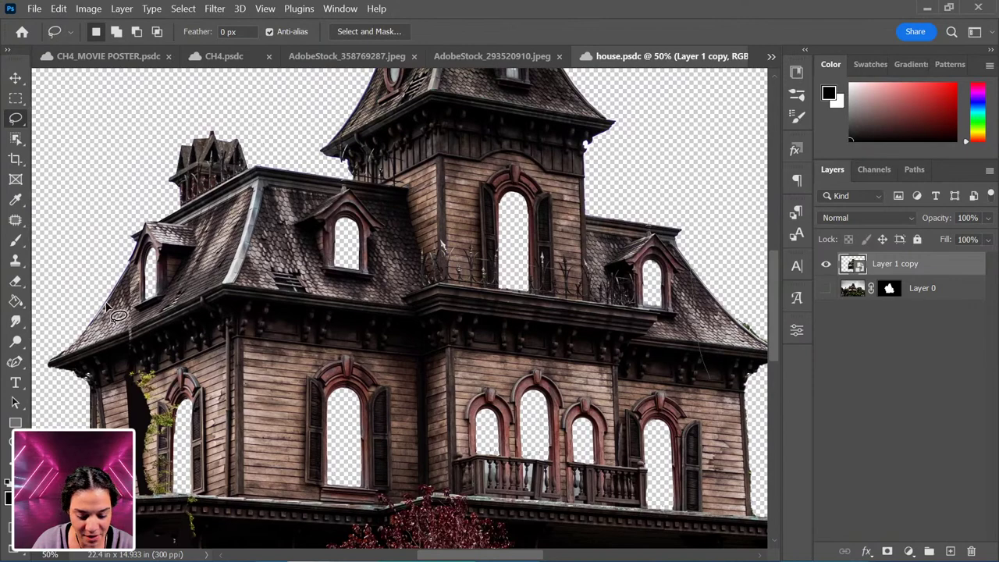
pyautogui.moveTo(559, 294); pyautogui.dragTo(485, 461)
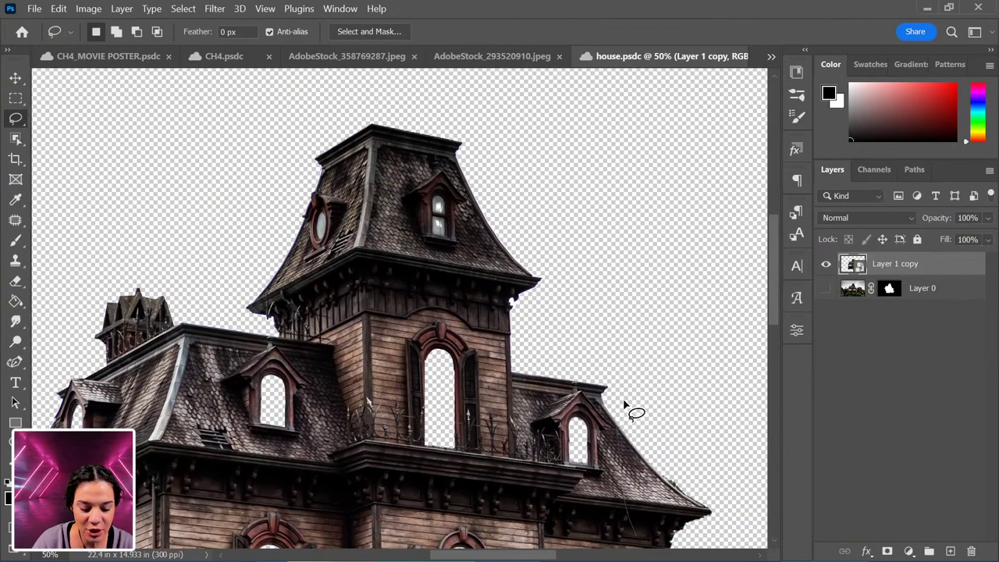
pyautogui.hotkey('ctrl', '-')
pyautogui.hotkey('ctrl', '-')
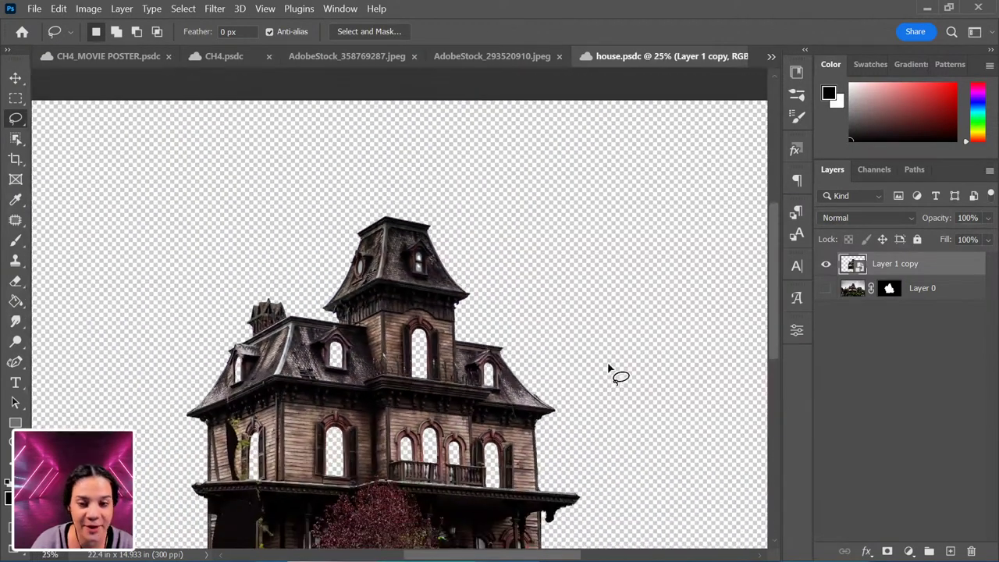
pyautogui.hotkey('ctrl', '+')
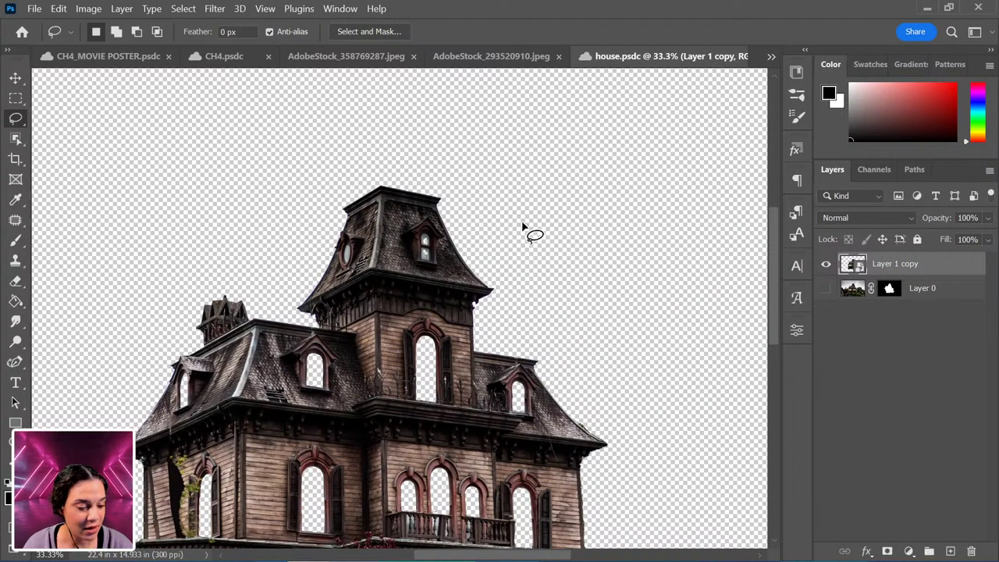
pyautogui.click(771, 58)
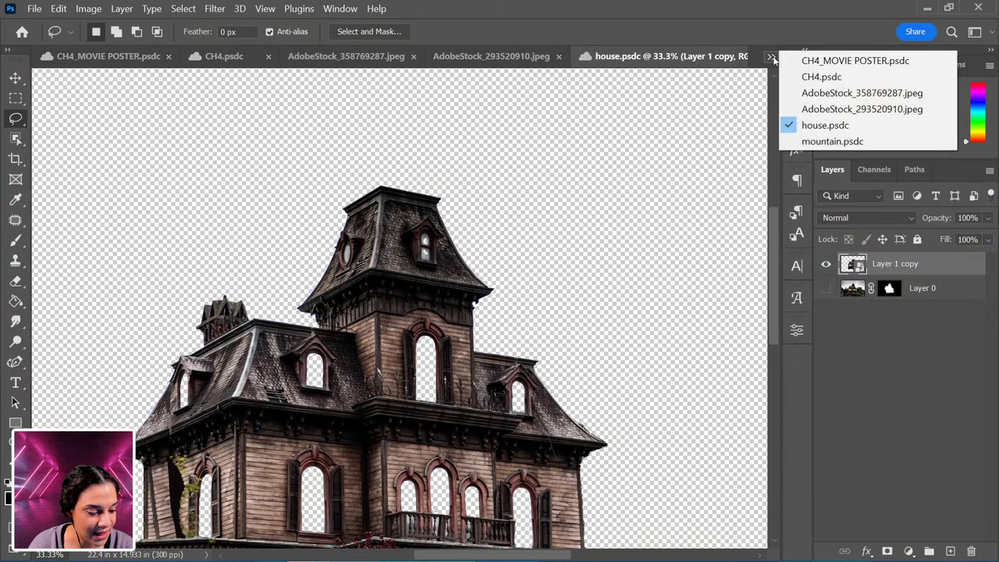
# Step: Close AdobeStock_293520910.jpeg and AdobeStock_358769287.jpeg without saving, then bring up mountain.psdc
pyautogui.click(551, 59)
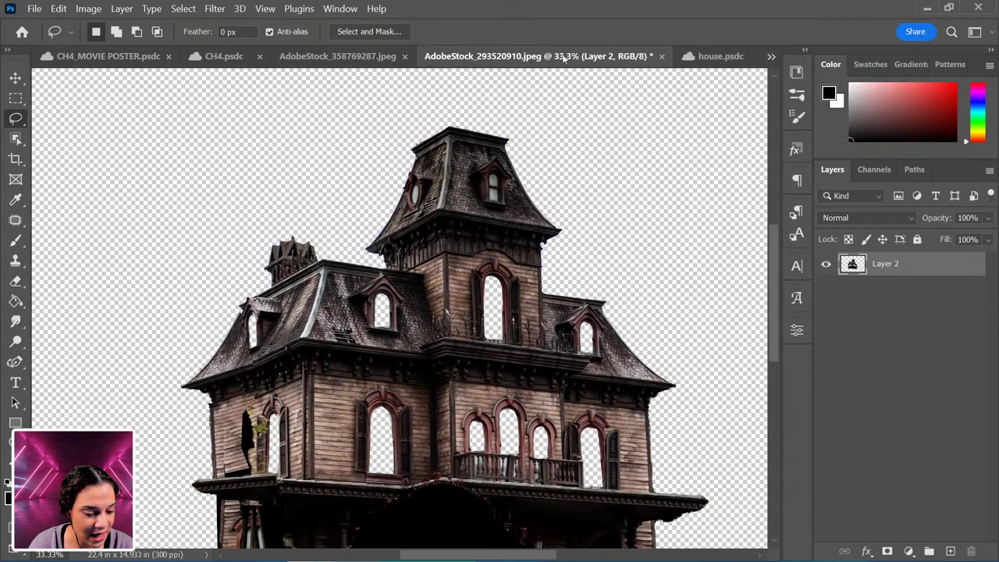
pyautogui.click(661, 56)
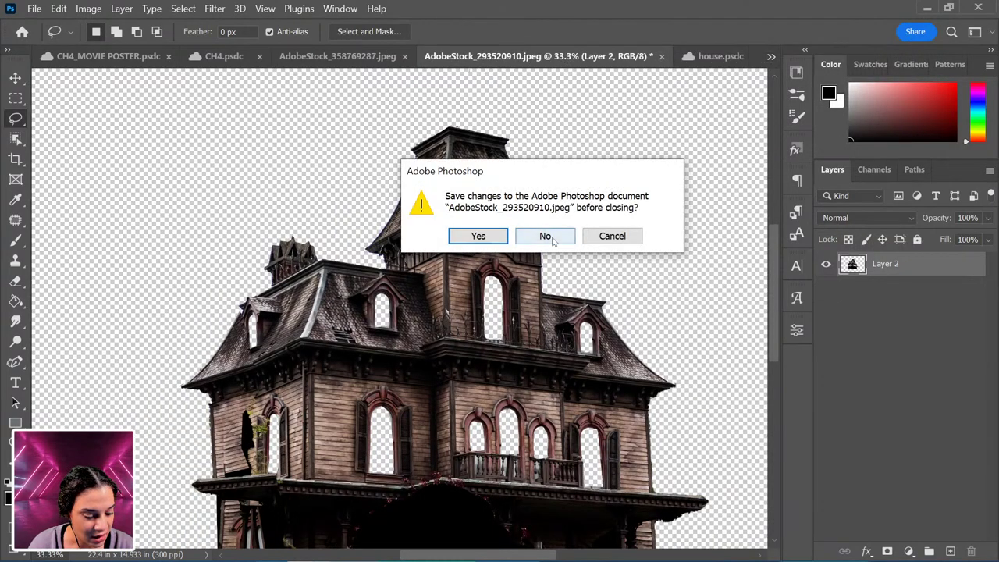
pyautogui.click(537, 234)
pyautogui.click(437, 57)
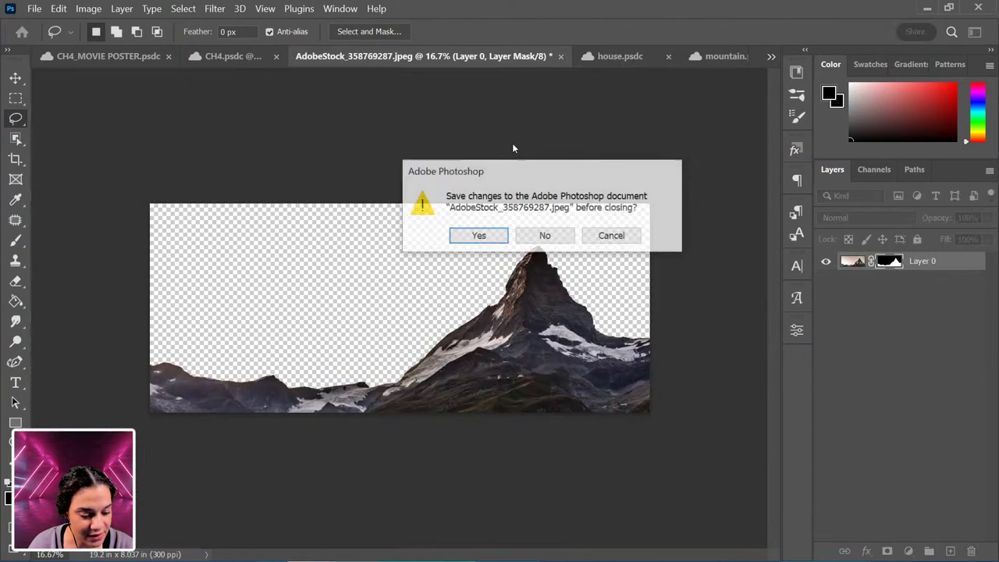
pyautogui.click(545, 236)
pyautogui.click(621, 56)
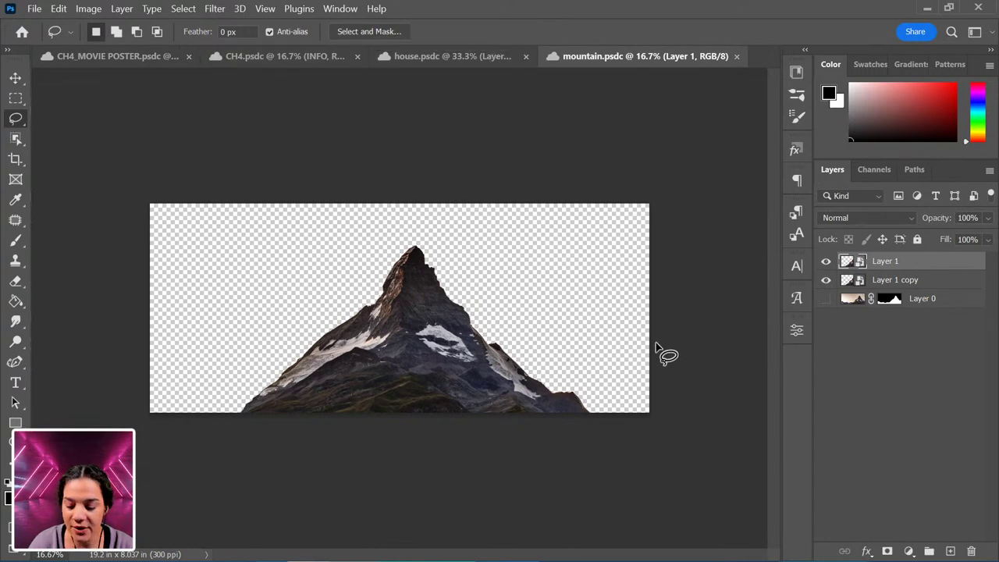
pyautogui.hotkey('ctrl', '+')
pyautogui.hotkey('ctrl', '+')
# Step: Hide Layer 1 and Layer 1 copy so only Layer 0 shows, then discard a trial outline
pyautogui.moveTo(673, 439); pyautogui.dragTo(599, 301)
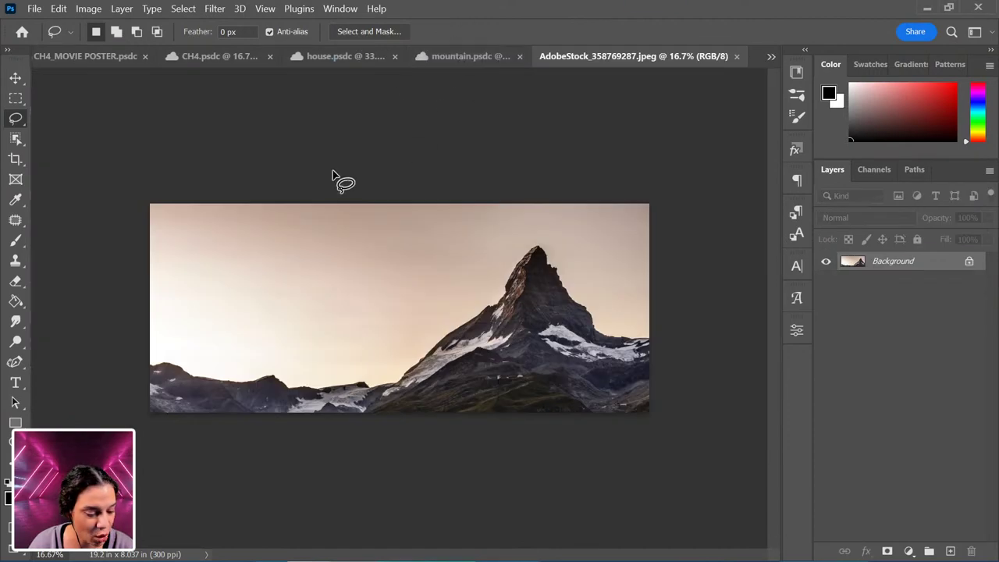
pyautogui.click(737, 57)
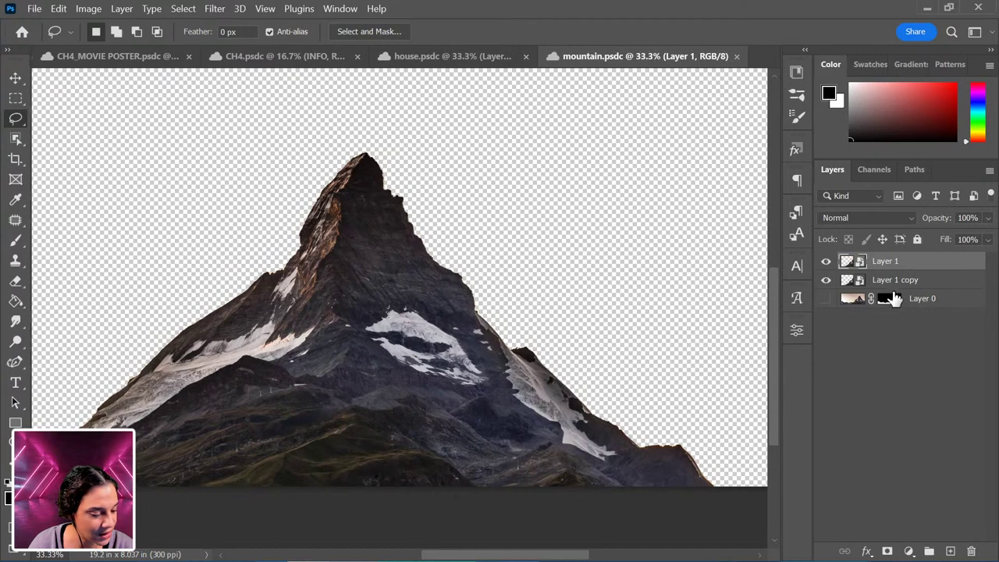
pyautogui.click(825, 262)
pyautogui.click(825, 279)
pyautogui.click(825, 298)
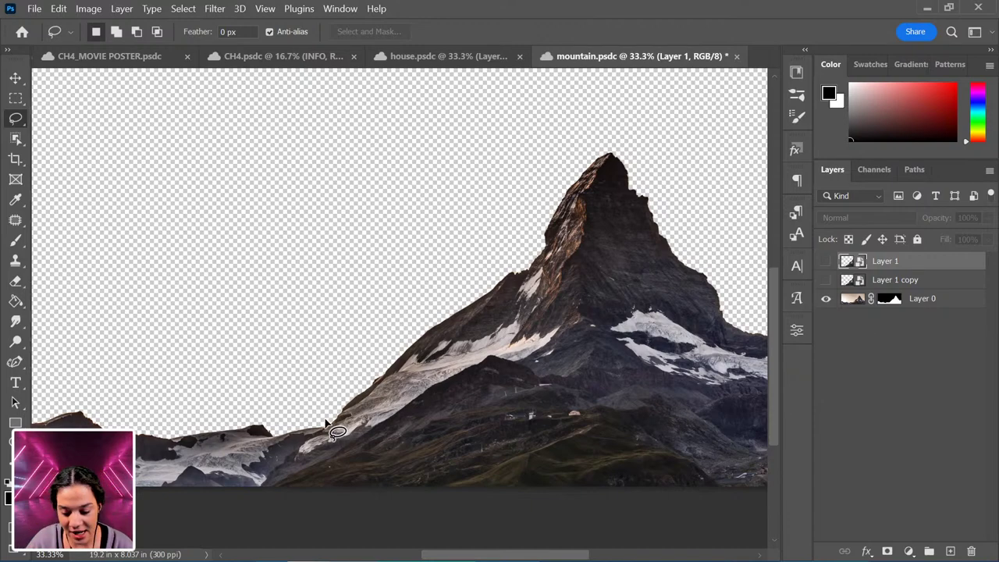
pyautogui.hotkey('ctrl', '-')
pyautogui.moveTo(349, 388)
pyautogui.mouseDown()
pyautogui.moveTo(336, 414)
pyautogui.moveTo(131, 441)
pyautogui.moveTo(304, 325)
pyautogui.moveTo(330, 413)
pyautogui.mouseUp()
pyautogui.hscroll(-3, 250, 383)
pyautogui.moveTo(133, 277); pyautogui.dragTo(133, 278)
pyautogui.moveTo(575, 352); pyautogui.dragTo(457, 383)
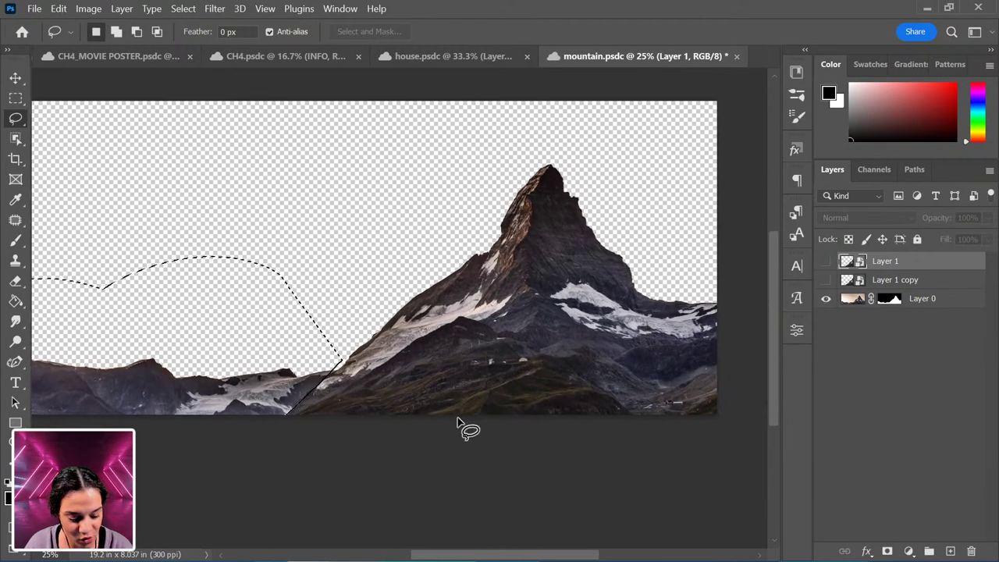
pyautogui.hotkey('ctrl', 'd')
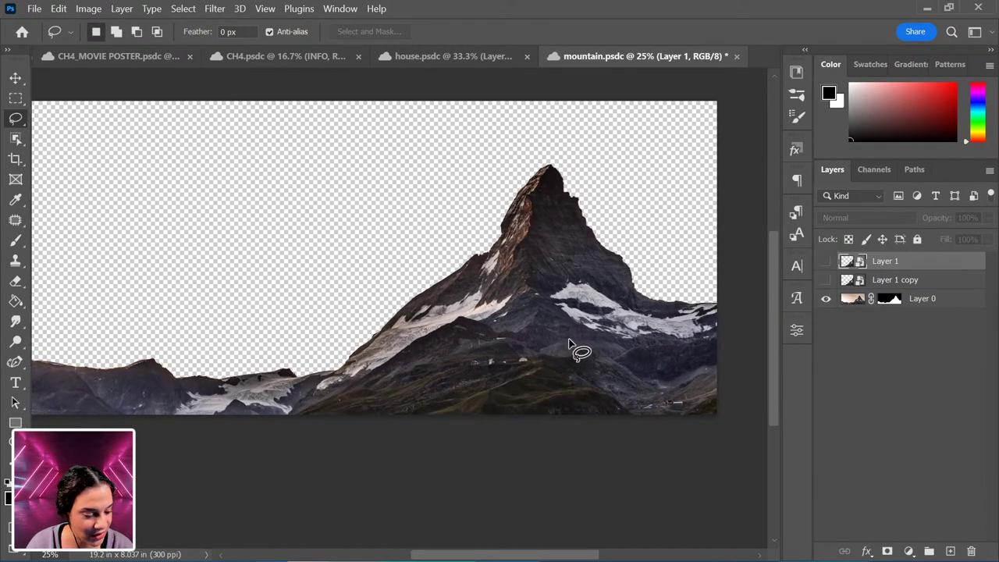
# Step: Compare Layer 1 against Layer 0, then shift the Layer 0 mountain left with Free Transform
pyautogui.click(826, 262)
pyautogui.click(826, 299)
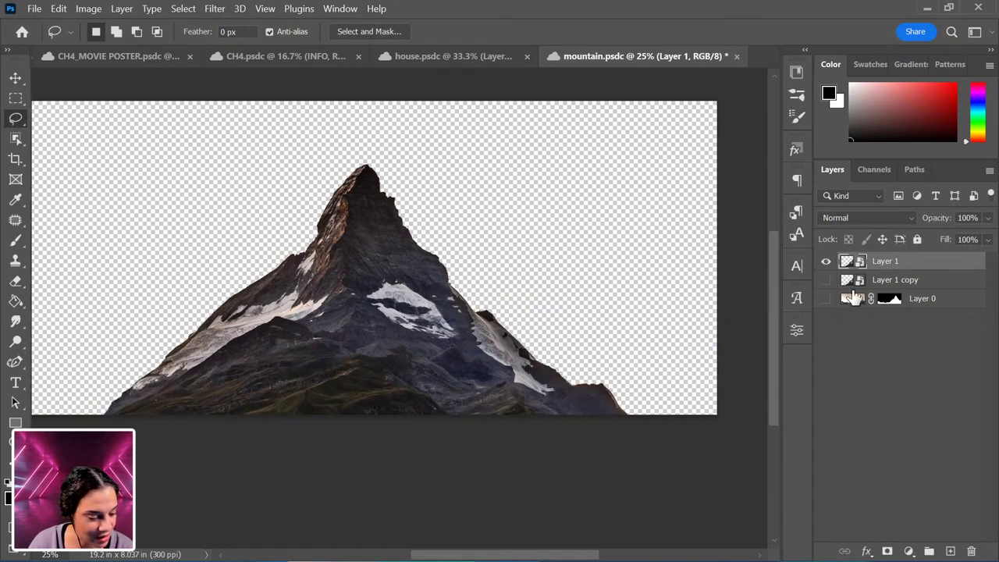
pyautogui.click(826, 261)
pyautogui.click(825, 299)
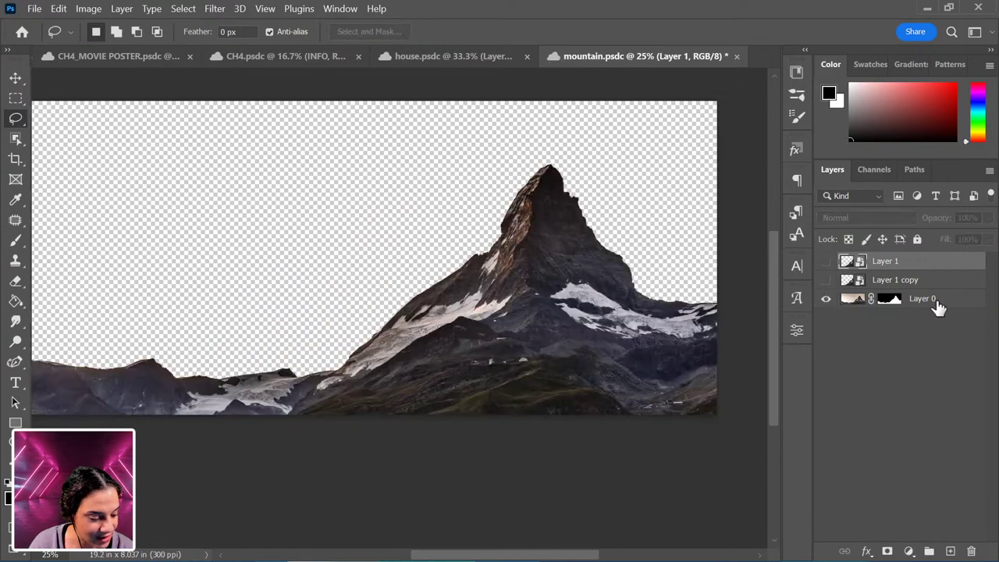
pyautogui.click(932, 301)
pyautogui.hotkey('ctrl', 't')
pyautogui.moveTo(595, 341); pyautogui.dragTo(386, 382)
pyautogui.press('Return')
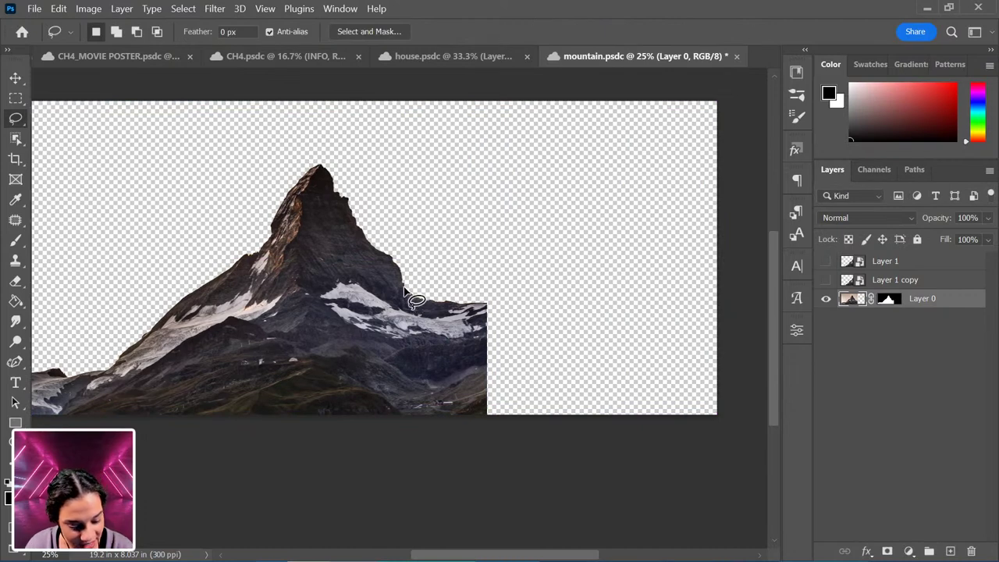
# Step: Lasso the mountain's cut-off right edge, undoing a trial black fill on the pixels
pyautogui.moveTo(416, 318); pyautogui.dragTo(457, 361)
pyautogui.moveTo(461, 279); pyautogui.dragTo(408, 287)
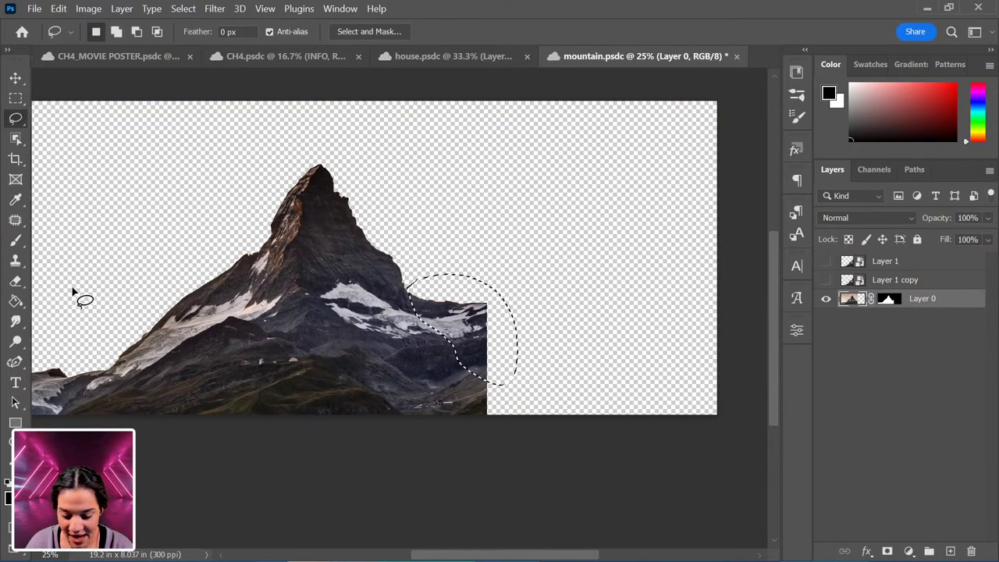
pyautogui.press('g')
pyautogui.click(478, 368)
pyautogui.hotkey('ctrl', 'z')
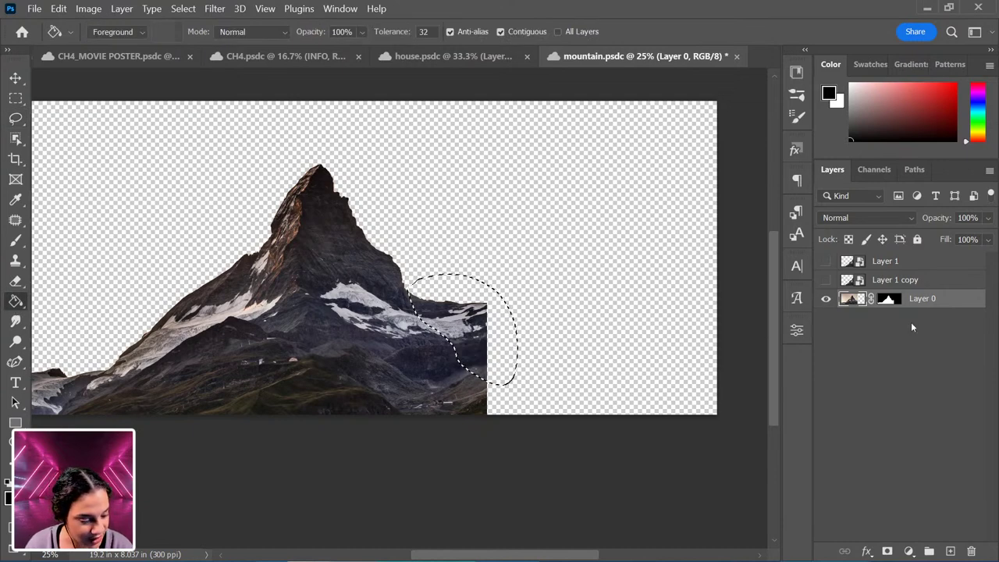
# Step: Fill the selection with black in Layer 0's mask to hide the squared-off edge
pyautogui.click(886, 298)
pyautogui.click(470, 343)
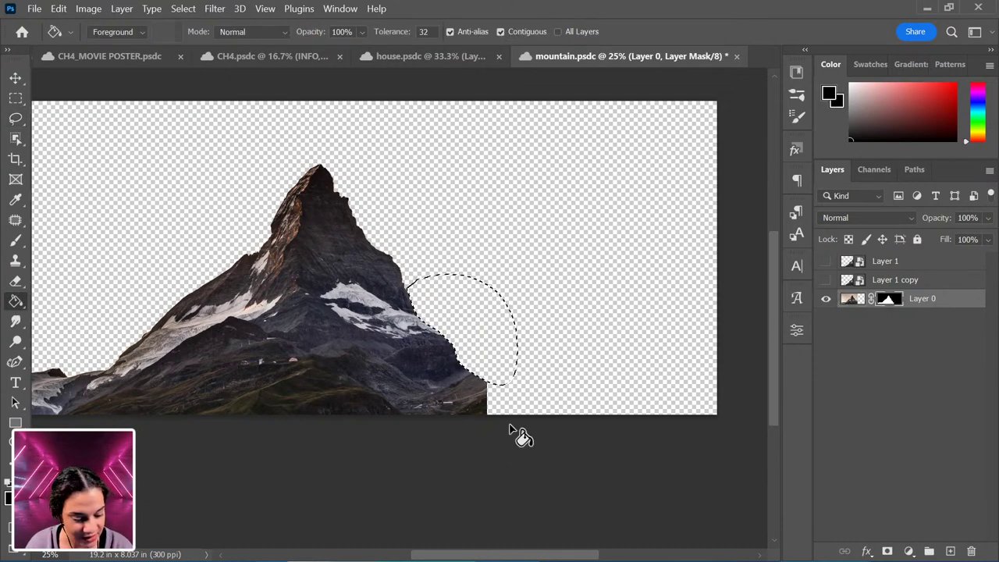
pyautogui.hotkey('ctrl', 'd')
pyautogui.moveTo(371, 370); pyautogui.dragTo(546, 334)
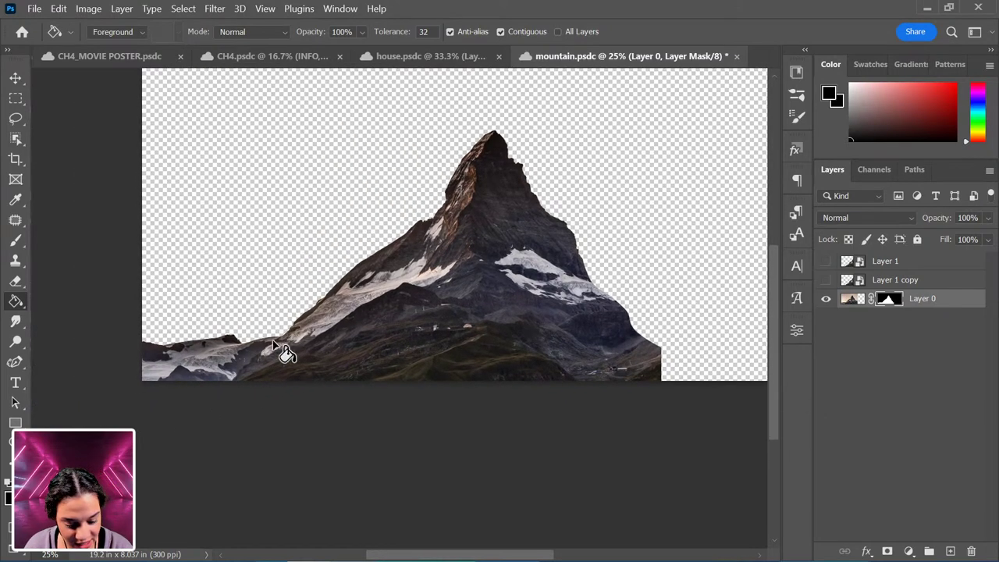
# Step: Lasso the lower-left rocks and test moving them up-right twice, cancelling each transform
pyautogui.press('l')
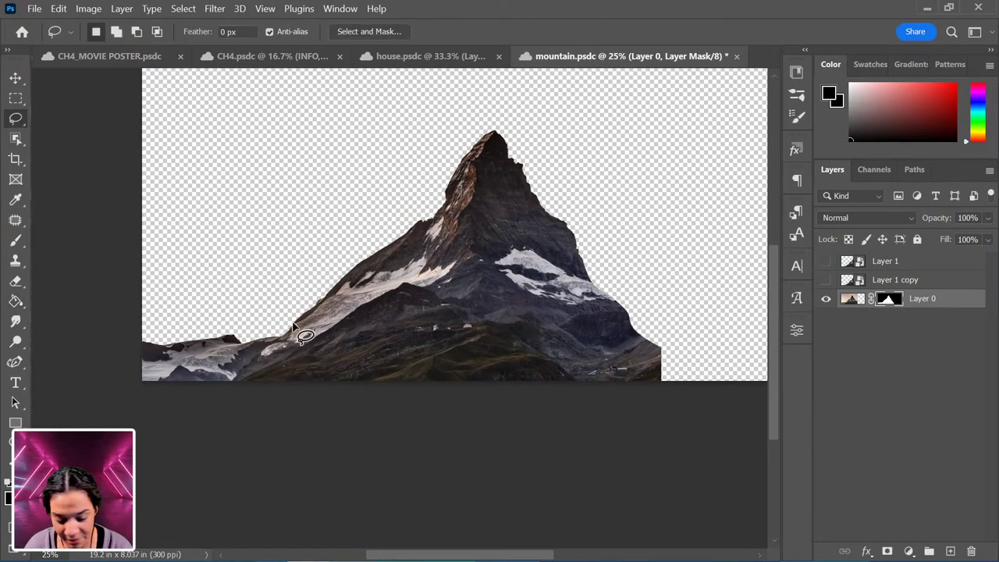
pyautogui.moveTo(285, 334)
pyautogui.mouseDown()
pyautogui.moveTo(199, 396)
pyautogui.moveTo(107, 372)
pyautogui.moveTo(234, 282)
pyautogui.moveTo(289, 308)
pyautogui.moveTo(287, 334)
pyautogui.mouseUp()
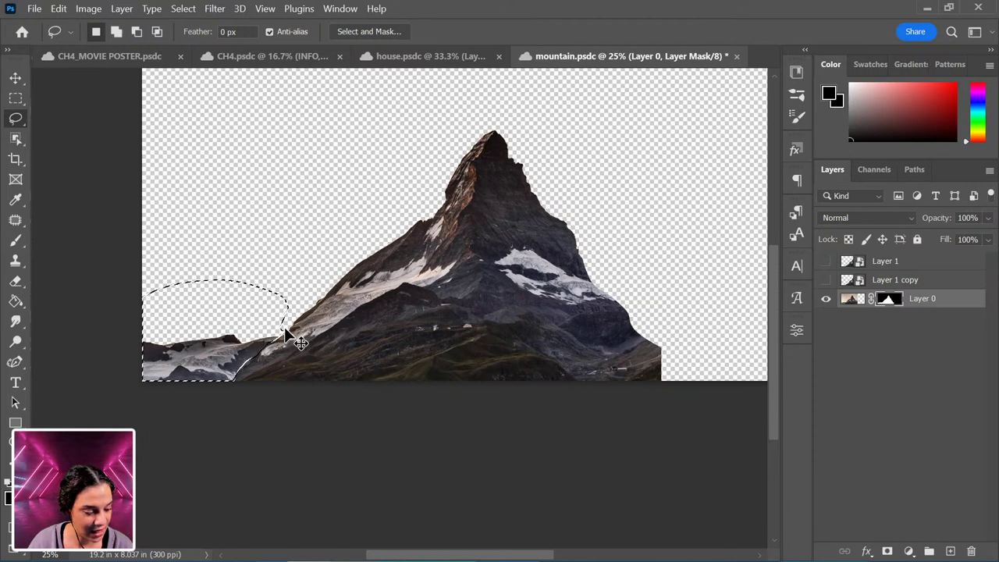
pyautogui.hotkey('ctrl', 't')
pyautogui.moveTo(259, 345)
pyautogui.mouseDown()
pyautogui.moveTo(309, 311)
pyautogui.moveTo(665, 298)
pyautogui.moveTo(698, 308)
pyautogui.moveTo(726, 255)
pyautogui.moveTo(666, 193)
pyautogui.mouseUp()
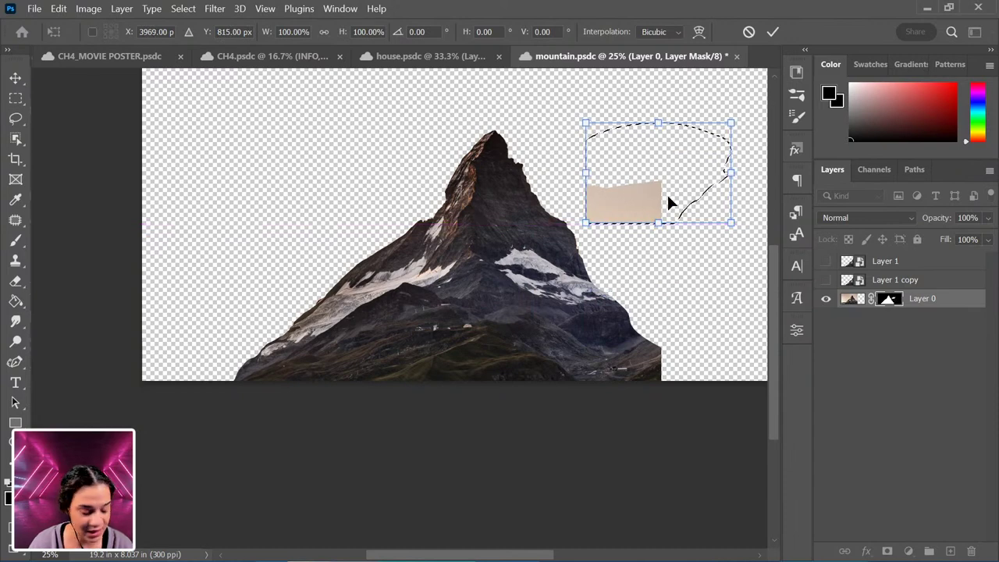
pyautogui.press('Escape')
pyautogui.hotkey('ctrl', 'd')
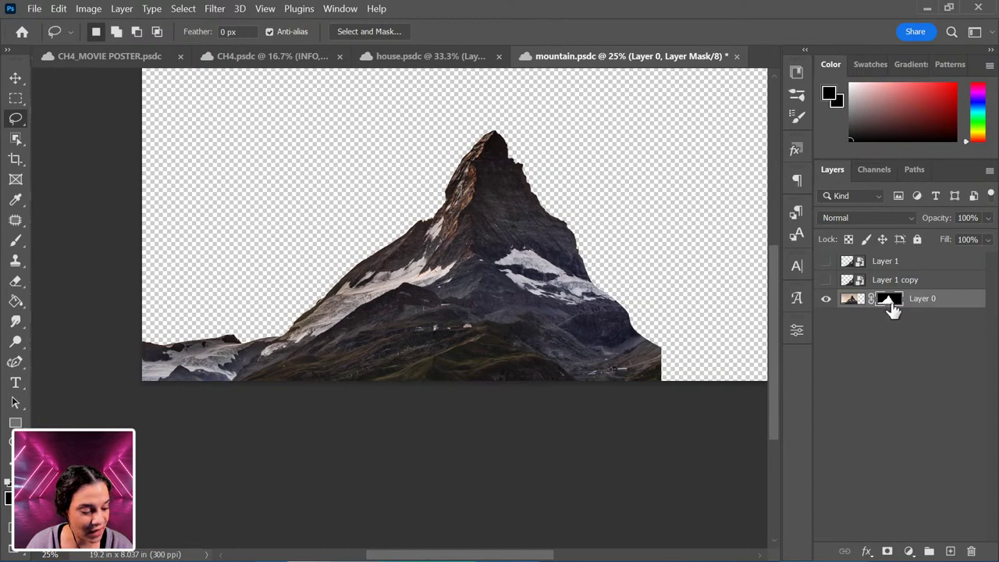
pyautogui.moveTo(292, 337)
pyautogui.mouseDown()
pyautogui.moveTo(239, 370)
pyautogui.moveTo(181, 396)
pyautogui.moveTo(102, 337)
pyautogui.moveTo(279, 304)
pyautogui.mouseUp()
pyautogui.hotkey('ctrl', 't')
pyautogui.moveTo(255, 339)
pyautogui.mouseDown()
pyautogui.moveTo(606, 256)
pyautogui.moveTo(678, 273)
pyautogui.moveTo(404, 211)
pyautogui.moveTo(261, 295)
pyautogui.moveTo(282, 298)
pyautogui.mouseUp()
pyautogui.press('Escape')
pyautogui.hotkey('ctrl', 'd')
pyautogui.rightClick(944, 307)
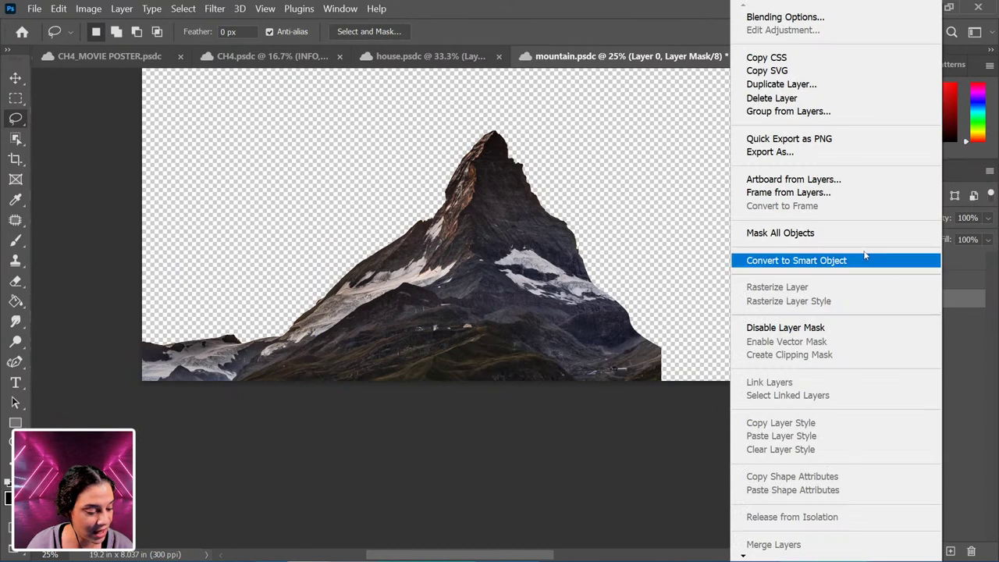
# Step: Convert Layer 0 to a smart object, briefly opening and closing its contents
pyautogui.click(877, 259)
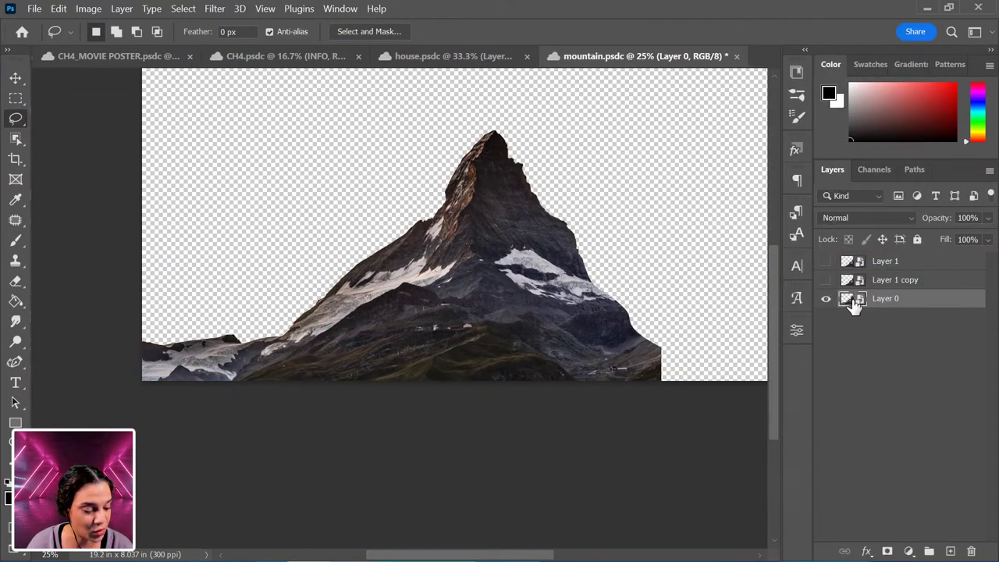
pyautogui.doubleClick(850, 301)
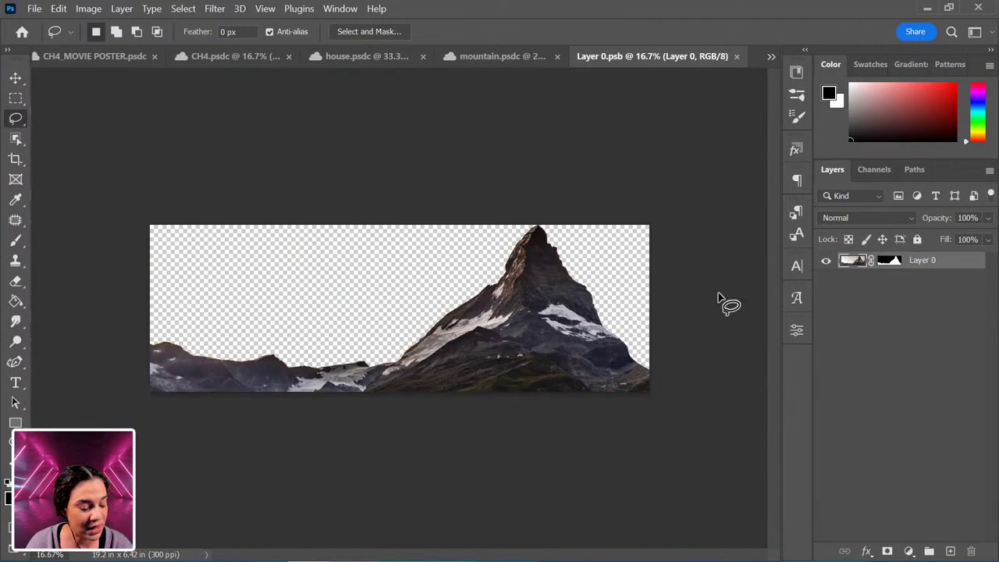
pyautogui.click(738, 57)
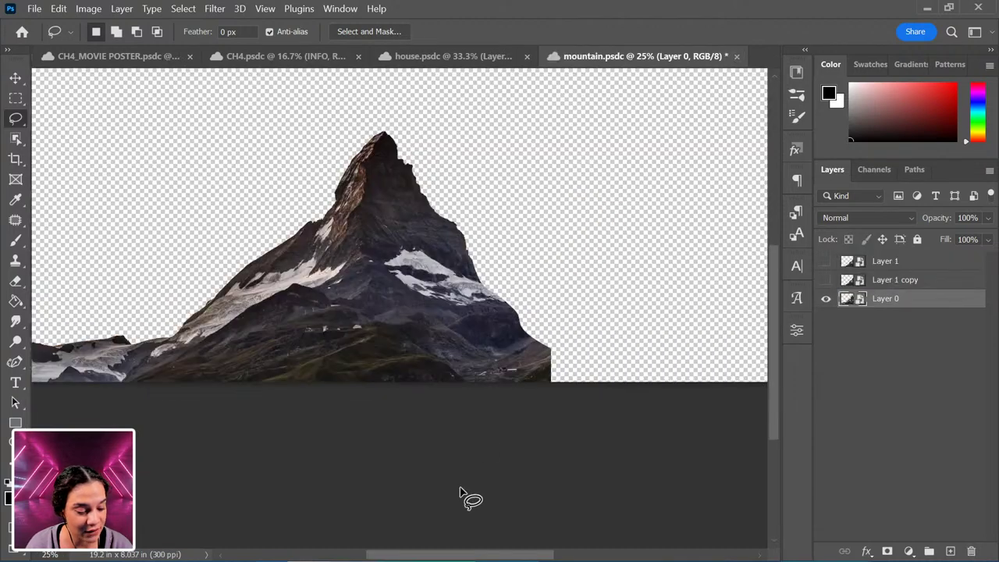
# Step: Lasso the lower-left rocks and copy them onto a new Layer 2
pyautogui.moveTo(383, 325); pyautogui.dragTo(541, 339)
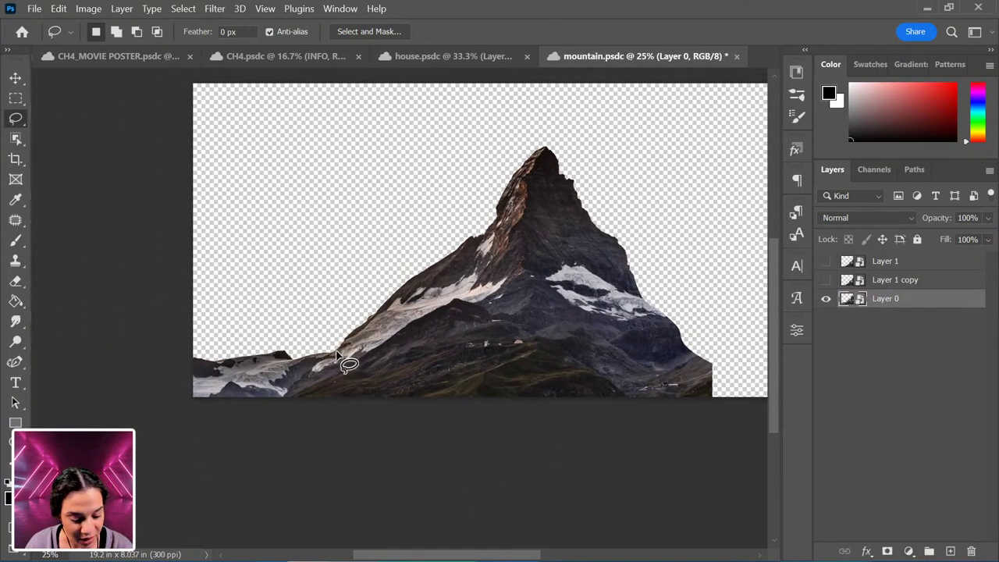
pyautogui.moveTo(337, 353)
pyautogui.mouseDown()
pyautogui.moveTo(300, 380)
pyautogui.moveTo(167, 408)
pyautogui.moveTo(336, 344)
pyautogui.mouseUp()
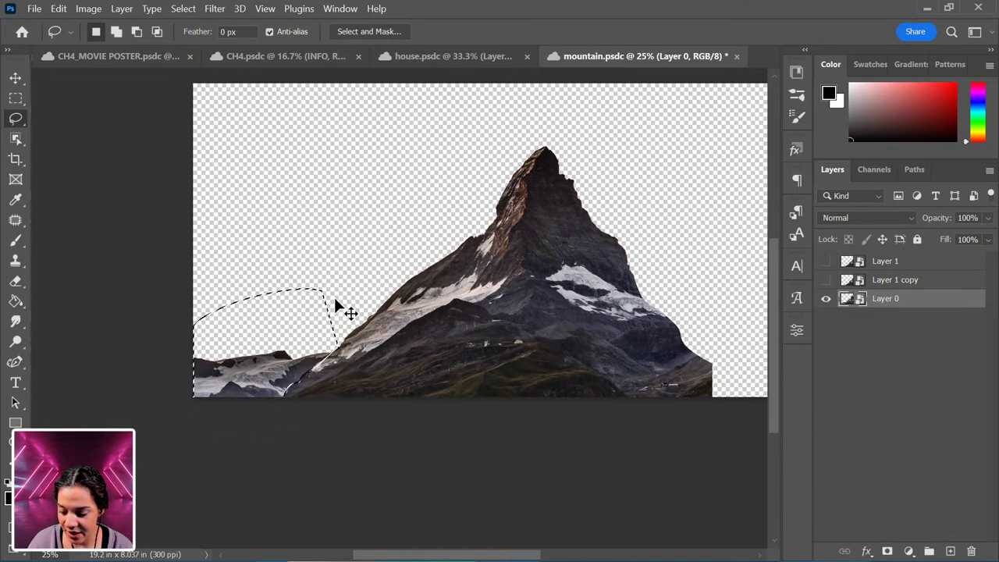
pyautogui.hotkey('ctrl', 'j')
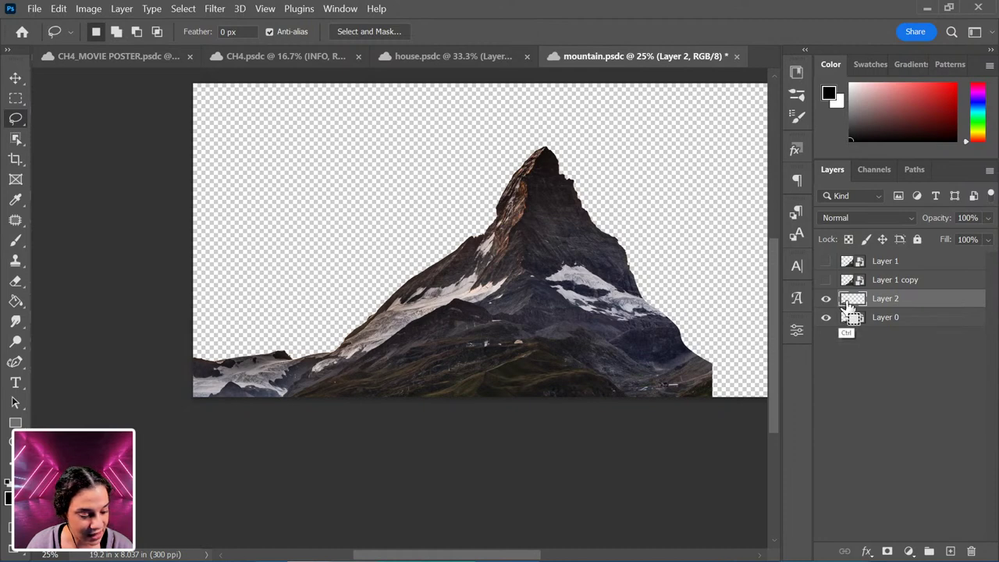
# Step: Load Layer 2's pixels as a selection, invert it, and mask the rocks out of Layer 0
pyautogui.click(825, 317)
pyautogui.click(825, 317)
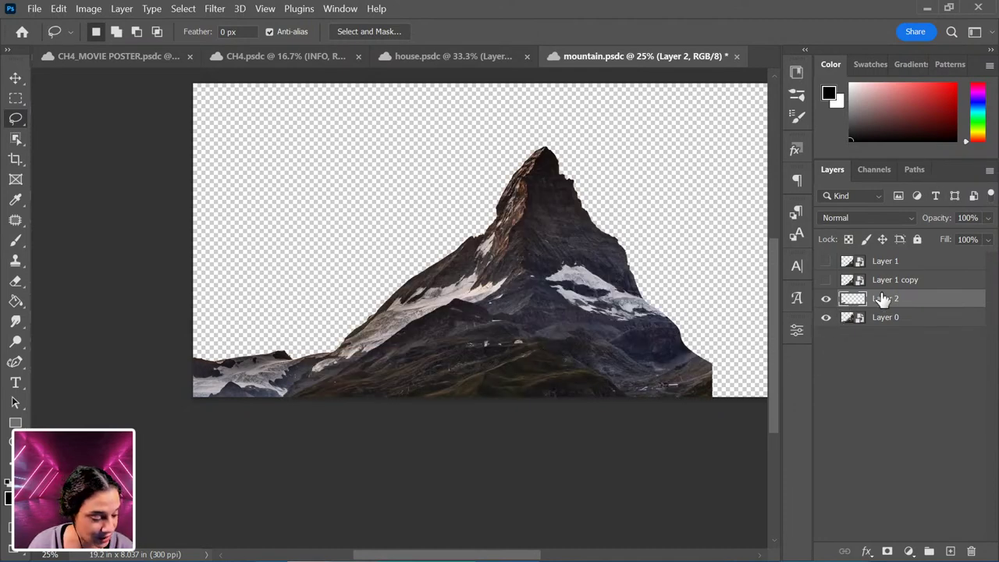
pyautogui.keyDown('ctrl'); pyautogui.click(851, 303); pyautogui.keyUp('ctrl')
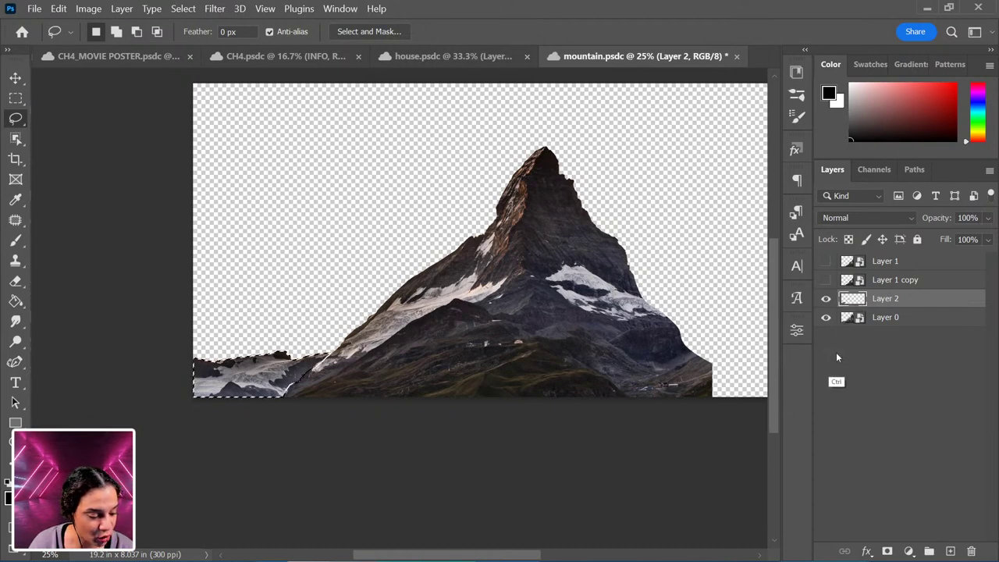
pyautogui.click(825, 298)
pyautogui.click(895, 323)
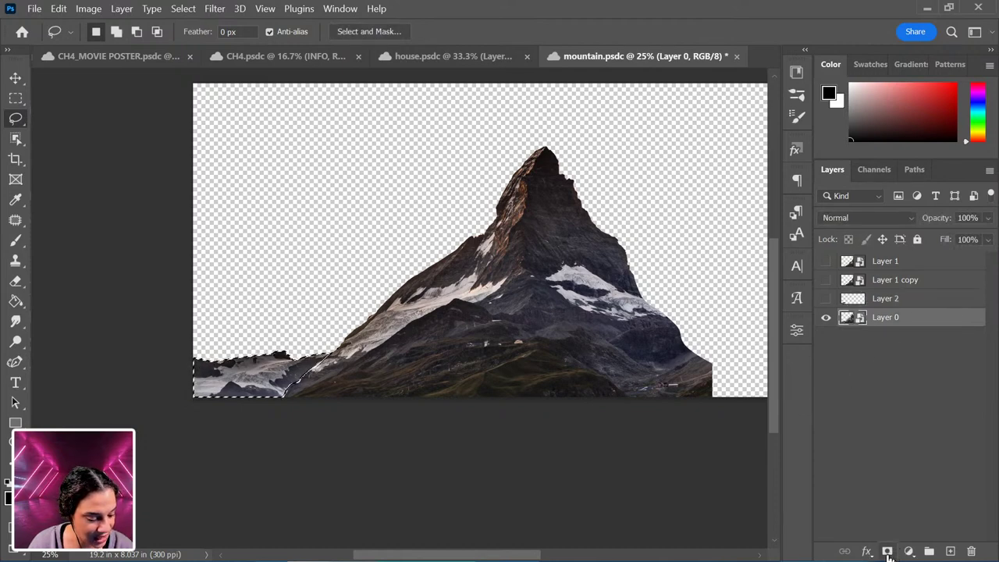
pyautogui.rightClick(279, 365)
pyautogui.press('Escape')
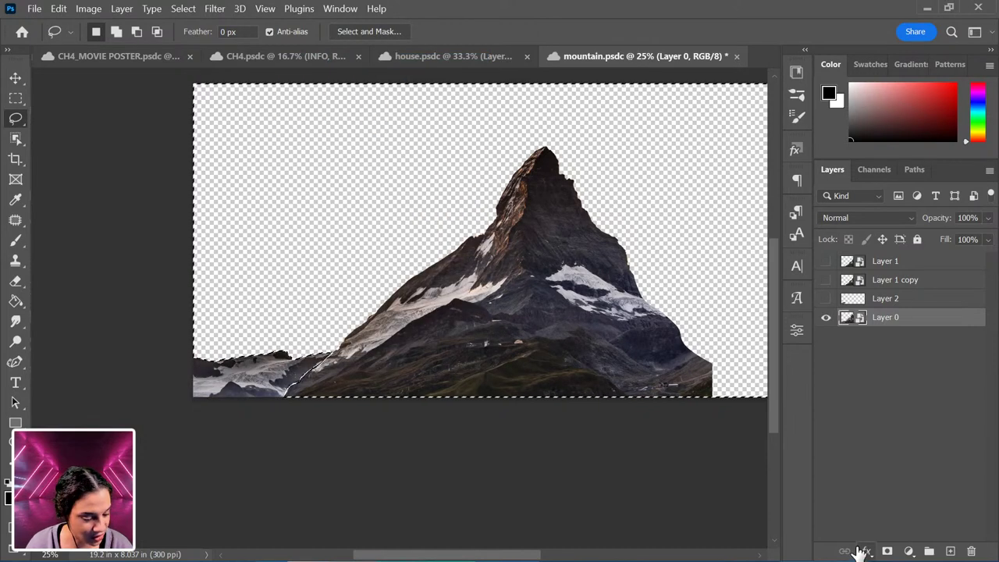
pyautogui.click(887, 550)
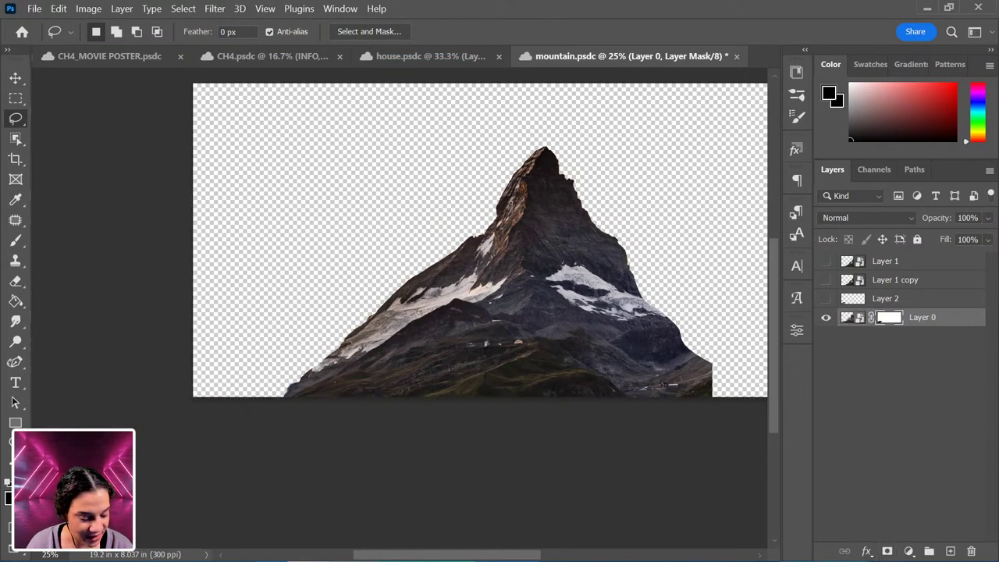
# Step: Move the Layer 2 rocks to the right slope, flip them horizontally and rotate to match
pyautogui.click(944, 303)
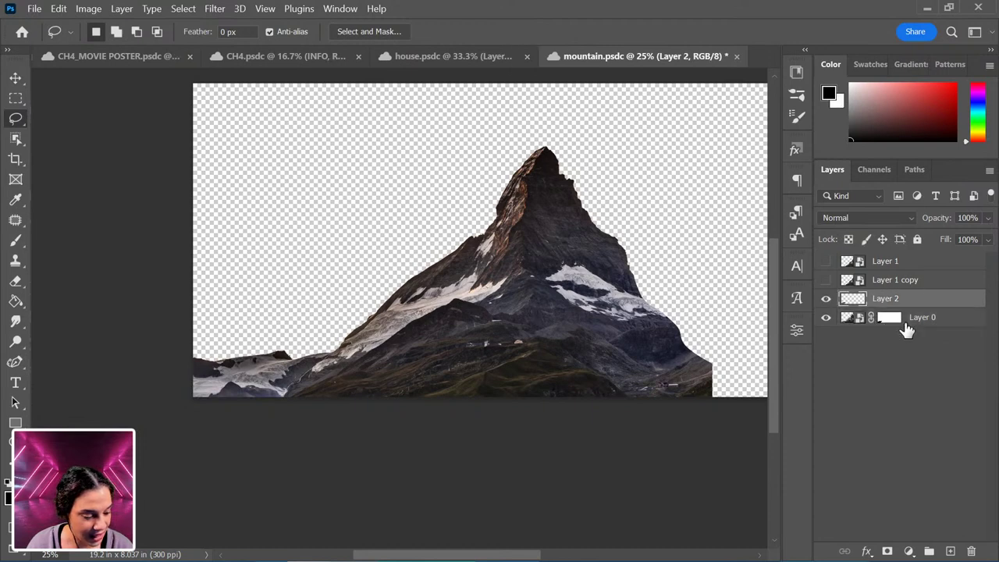
pyautogui.hotkey('ctrl', 't')
pyautogui.moveTo(290, 380); pyautogui.dragTo(658, 179)
pyautogui.rightClick(658, 179)
pyautogui.click(731, 531)
pyautogui.moveTo(660, 339); pyautogui.dragTo(576, 413)
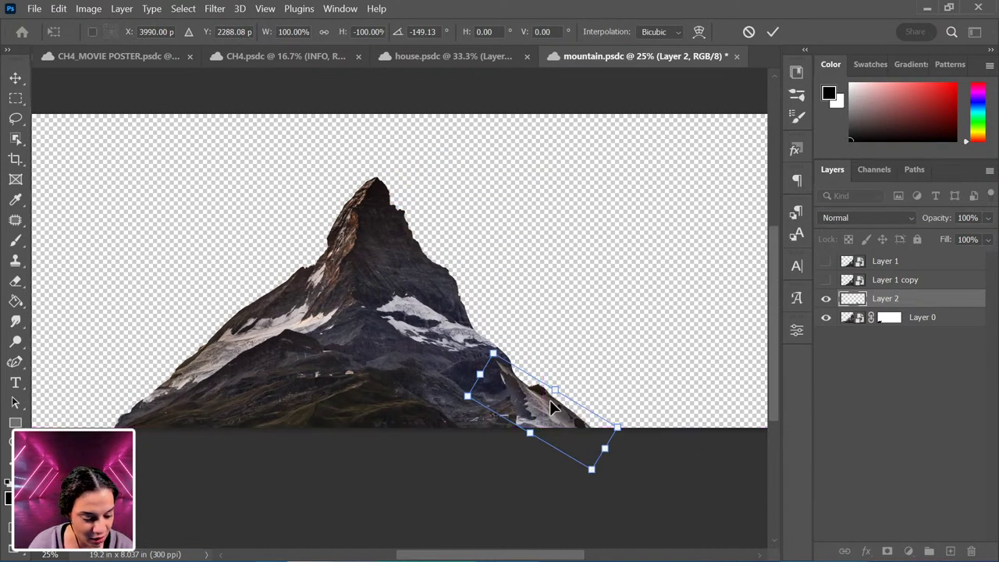
pyautogui.press('Return')
pyautogui.hotkey('ctrl', '-')
pyautogui.hotkey('ctrl', '+')
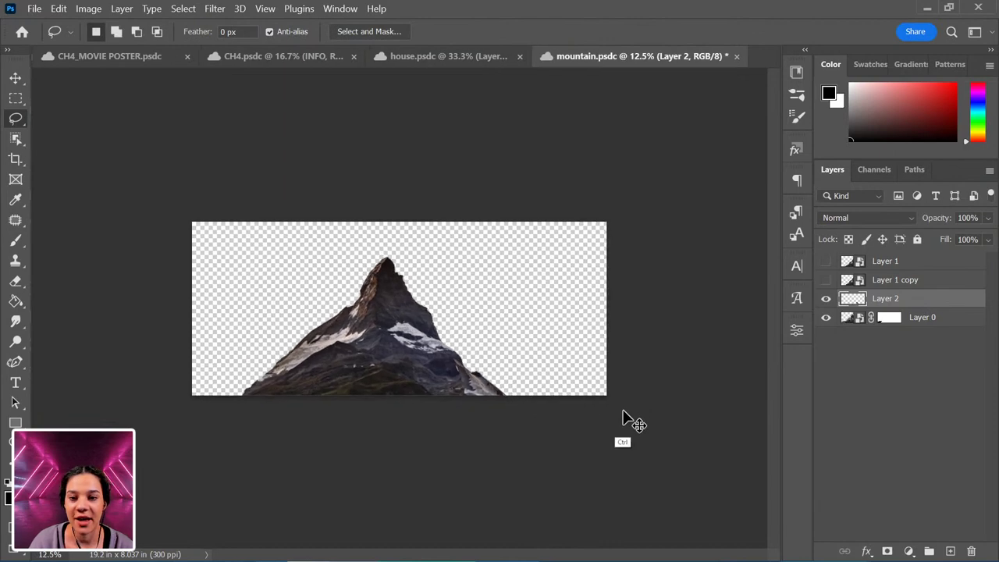
pyautogui.hotkey('ctrl', '+')
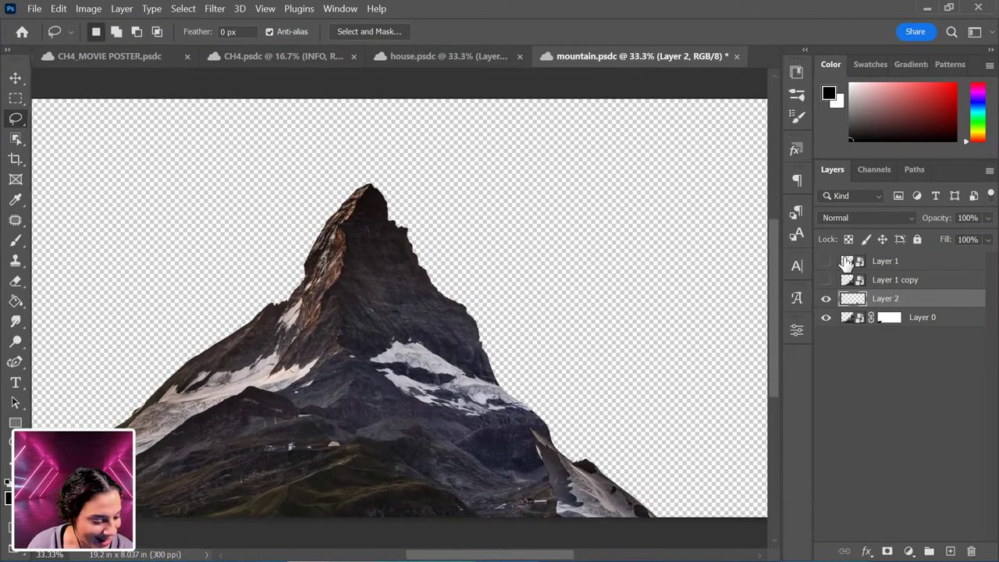
pyautogui.click(825, 298)
# Step: Drag the Layer 1 mountain into the CH4 document
pyautogui.click(825, 261)
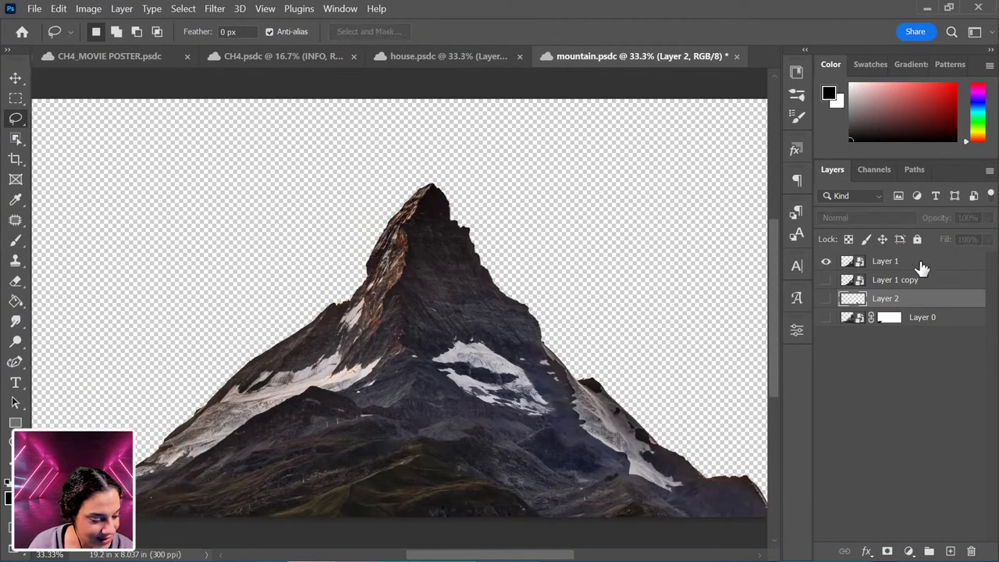
pyautogui.click(918, 265)
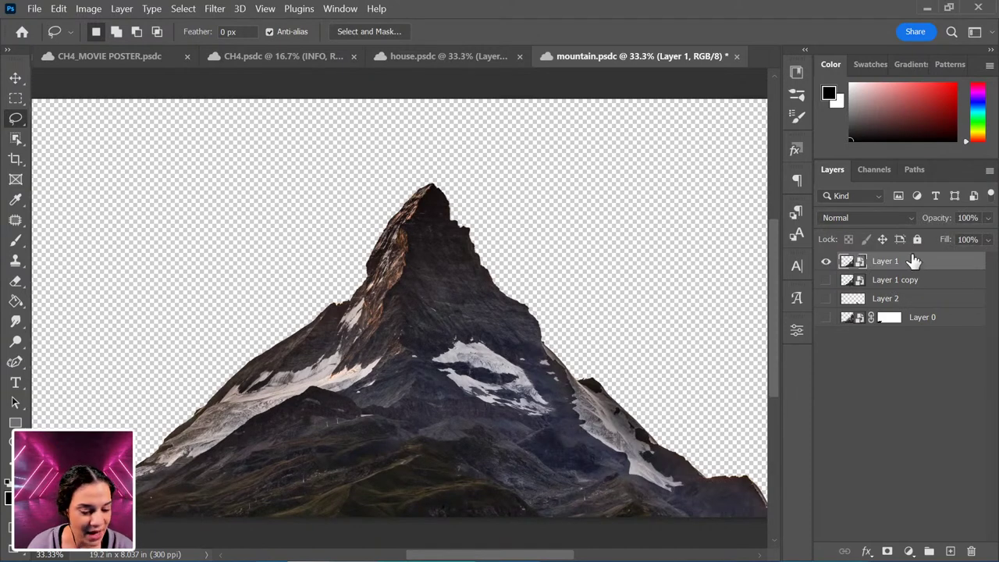
pyautogui.moveTo(909, 277); pyautogui.dragTo(525, 408)
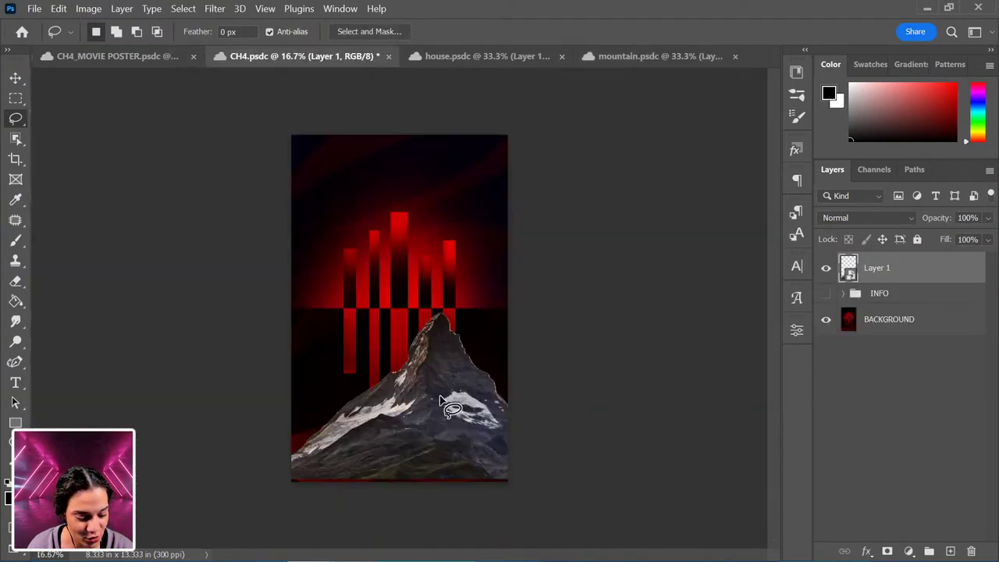
# Step: Copy the Layer 1 copy mansion from house.psdc into the CH4 poster
pyautogui.click(513, 57)
pyautogui.moveTo(938, 274); pyautogui.dragTo(453, 277)
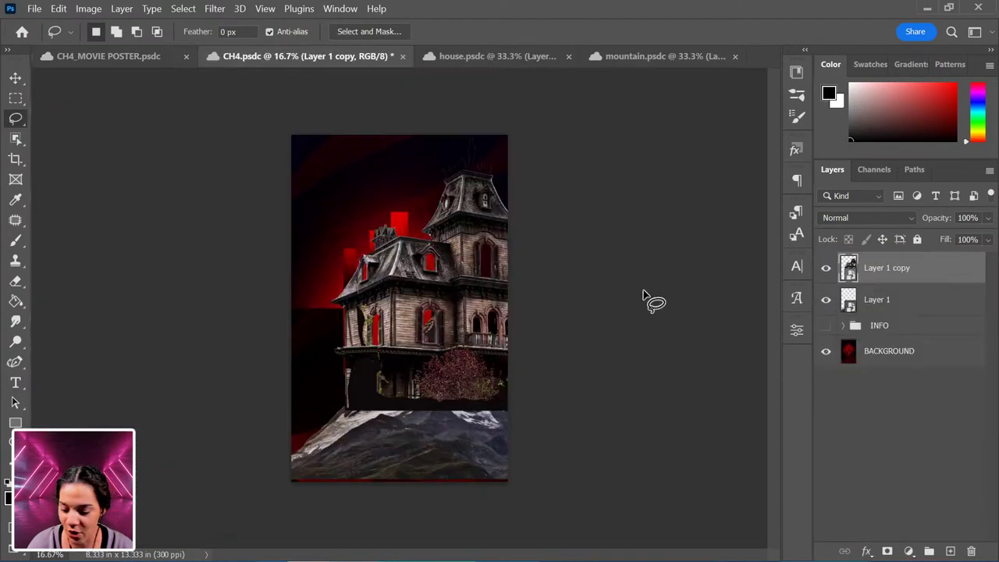
pyautogui.hotkey('ctrl', '+')
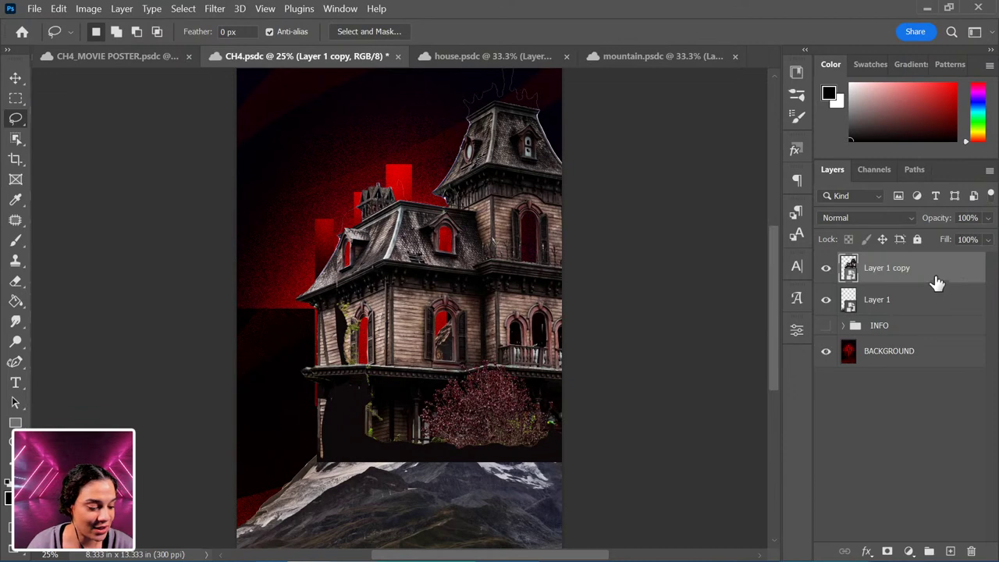
pyautogui.hotkey('ctrl', 't')
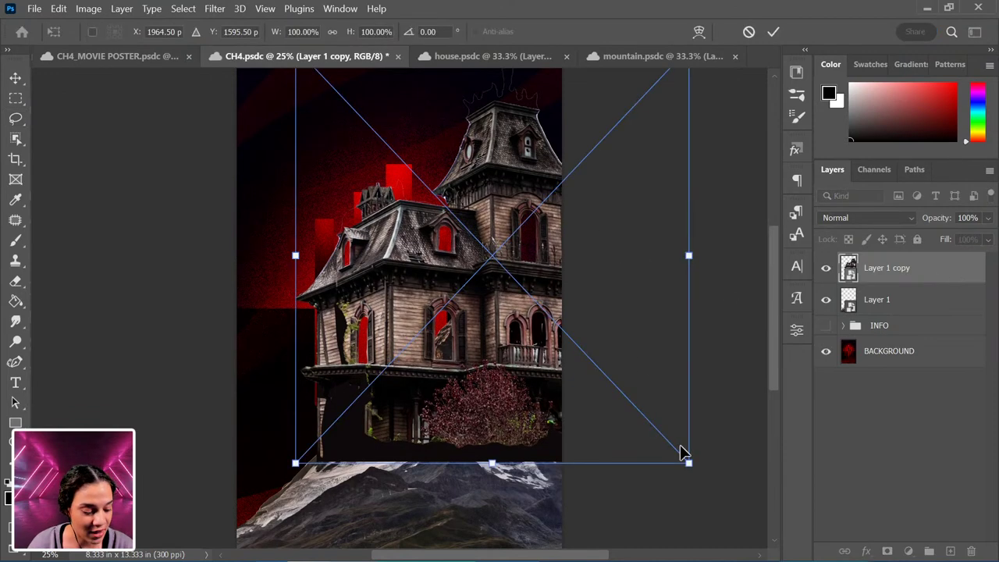
# Step: Scale the mansion to about 39.6% and place it above the red bars over the peak
pyautogui.moveTo(691, 465); pyautogui.dragTo(486, 253)
pyautogui.moveTo(411, 189); pyautogui.dragTo(513, 319)
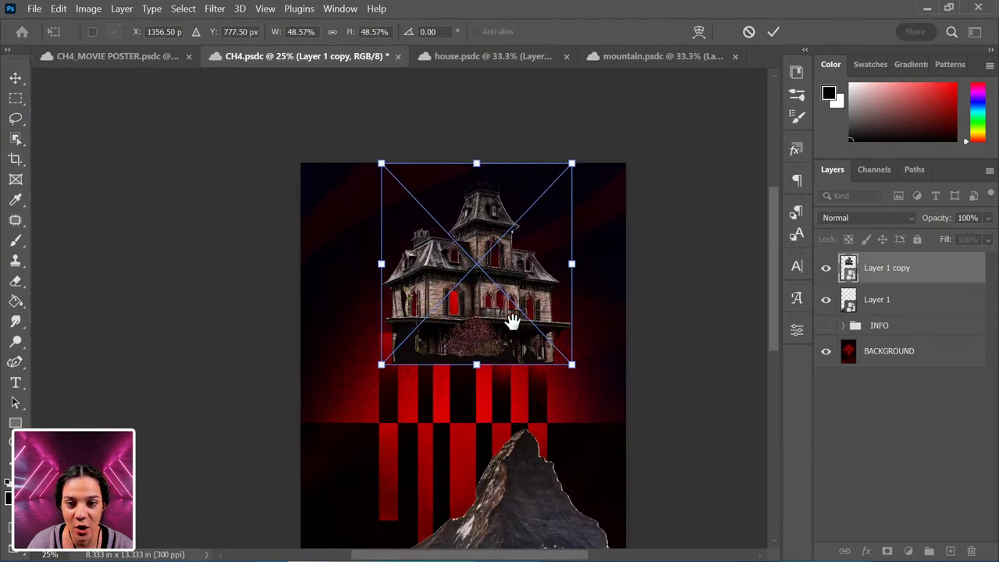
pyautogui.moveTo(573, 370); pyautogui.dragTo(536, 331)
pyautogui.moveTo(486, 285); pyautogui.dragTo(478, 331)
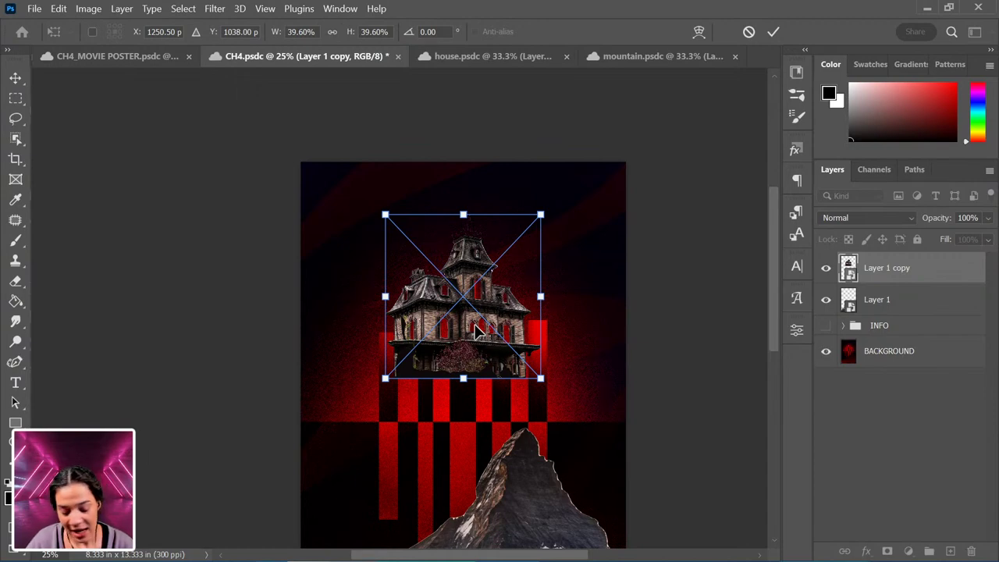
pyautogui.press('Return')
pyautogui.press('l')
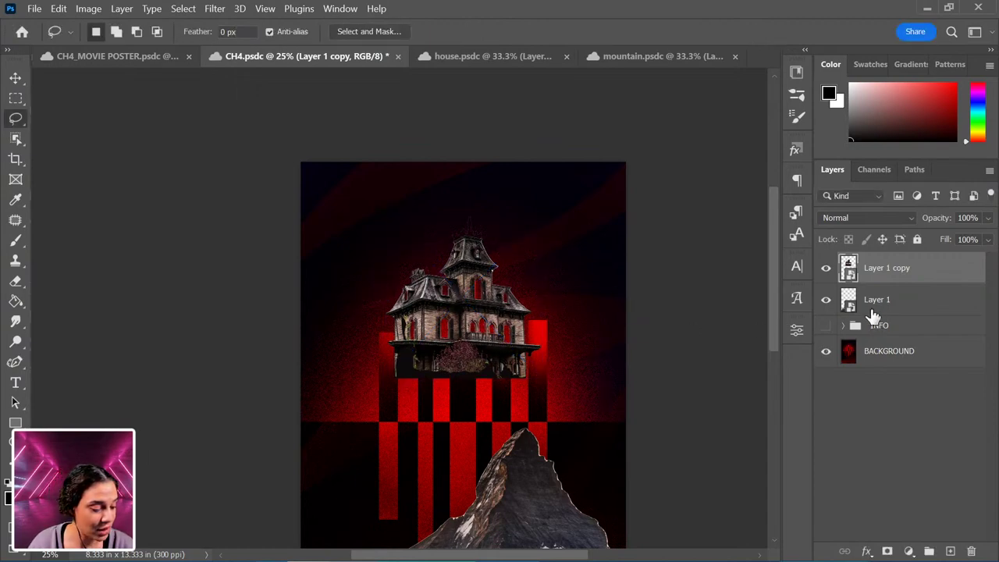
pyautogui.click(917, 304)
pyautogui.moveTo(765, 423); pyautogui.dragTo(701, 298)
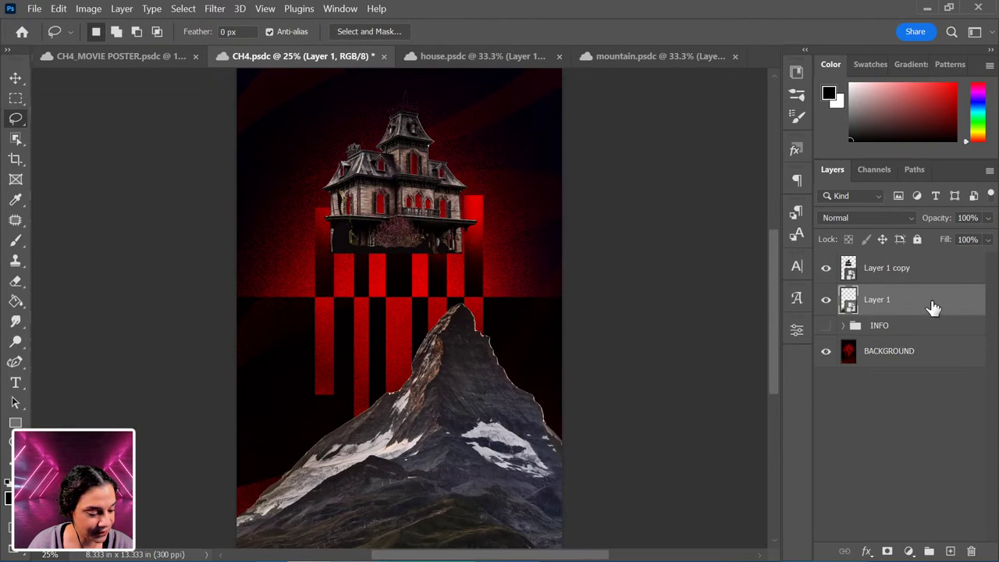
# Step: Scale the Layer 1 mountain to about 161.6% and position its peak beneath the mansion
pyautogui.hotkey('ctrl', 't')
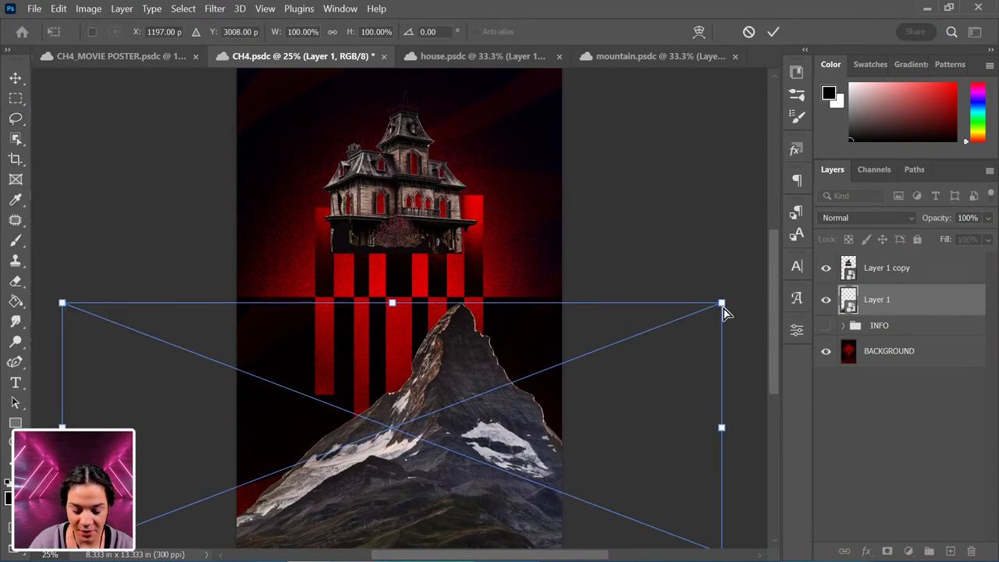
pyautogui.hotkey('ctrl', '-')
pyautogui.hotkey('ctrl', '-')
pyautogui.moveTo(564, 310); pyautogui.dragTo(617, 288)
pyautogui.moveTo(531, 341); pyautogui.dragTo(499, 316)
pyautogui.moveTo(580, 267); pyautogui.dragTo(632, 247)
pyautogui.moveTo(531, 311)
pyautogui.mouseDown()
pyautogui.moveTo(515, 310)
pyautogui.moveTo(524, 296)
pyautogui.mouseUp()
pyautogui.moveTo(525, 325); pyautogui.dragTo(521, 319)
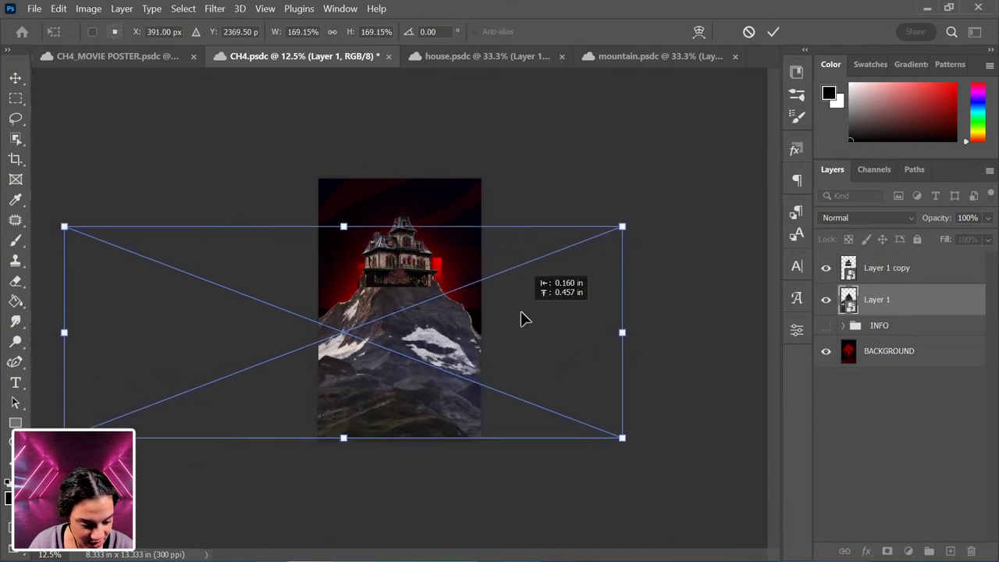
pyautogui.moveTo(621, 229); pyautogui.dragTo(604, 265)
pyautogui.moveTo(549, 290); pyautogui.dragTo(546, 294)
pyautogui.press('Return')
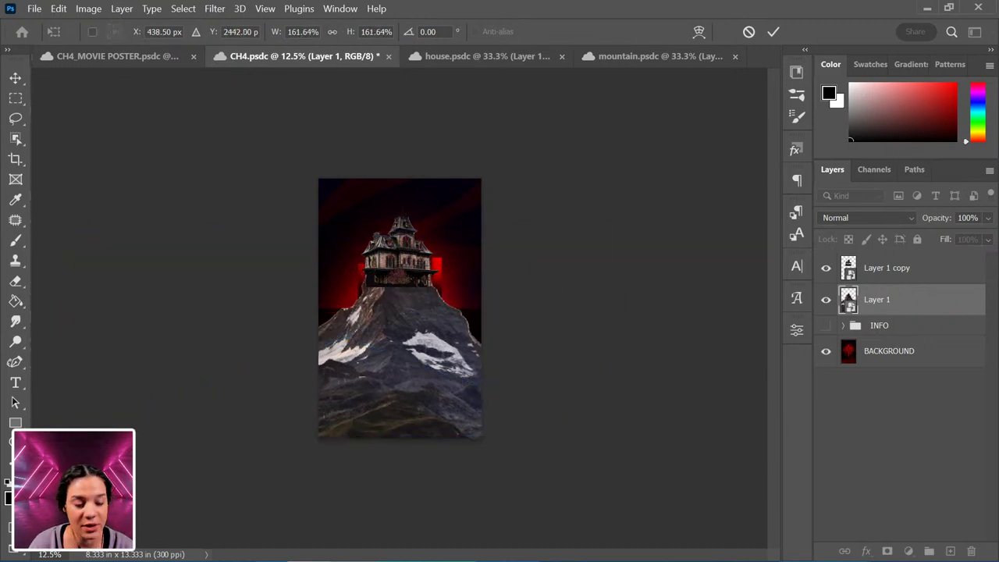
pyautogui.press('l')
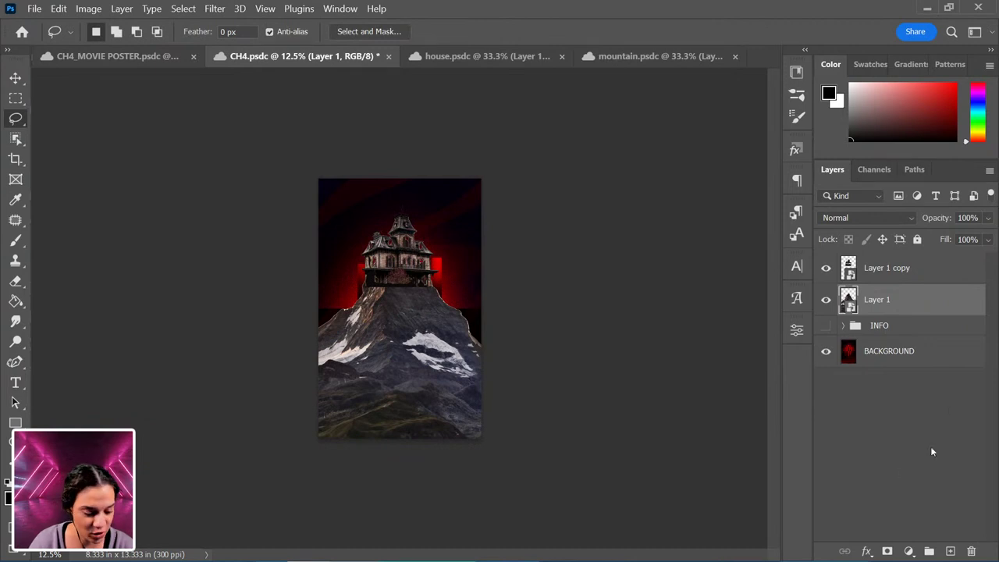
pyautogui.hotkey('ctrl', '+')
pyautogui.hotkey('ctrl', '+')
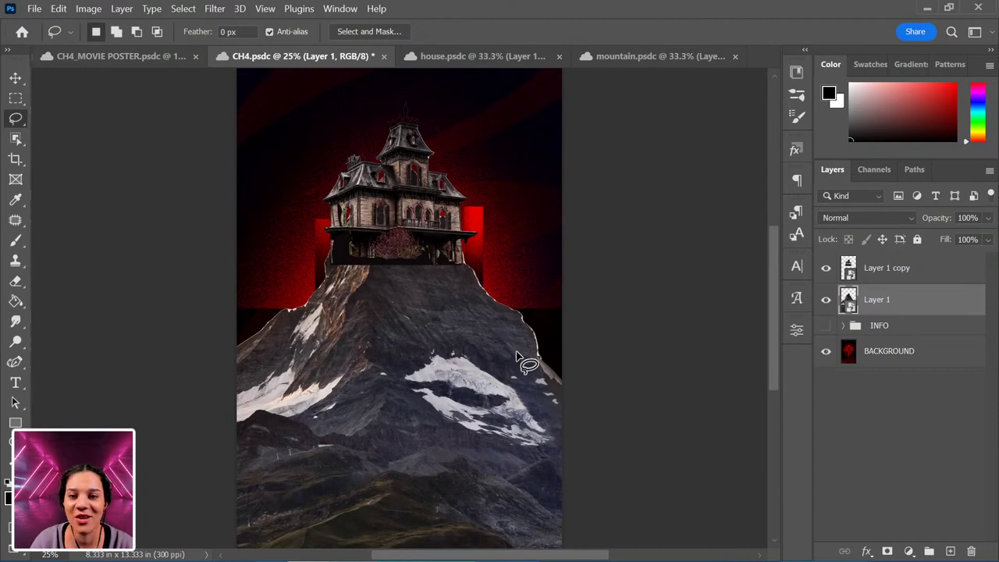
# Step: Create Layer 2 above the INFO group and Paint Bucket fill it with dark maroon
pyautogui.click(892, 355)
pyautogui.click(913, 335)
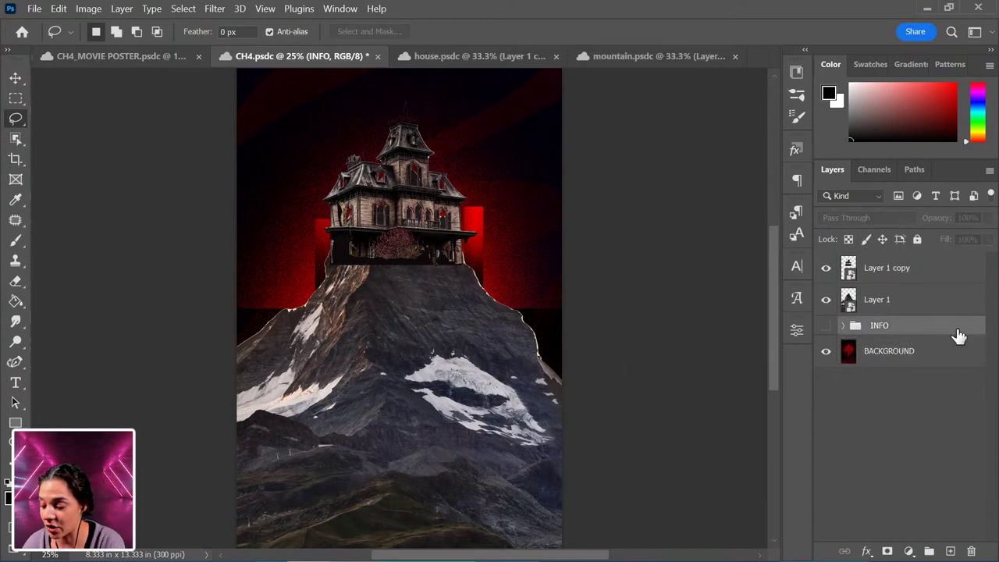
pyautogui.hotkey('ctrl', 'shift', 'n')
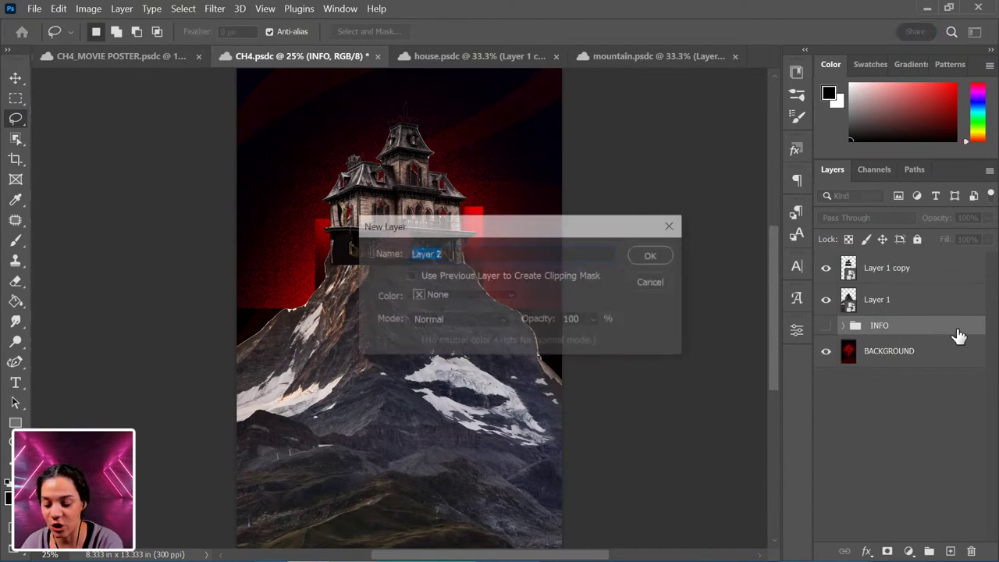
pyautogui.press('Return')
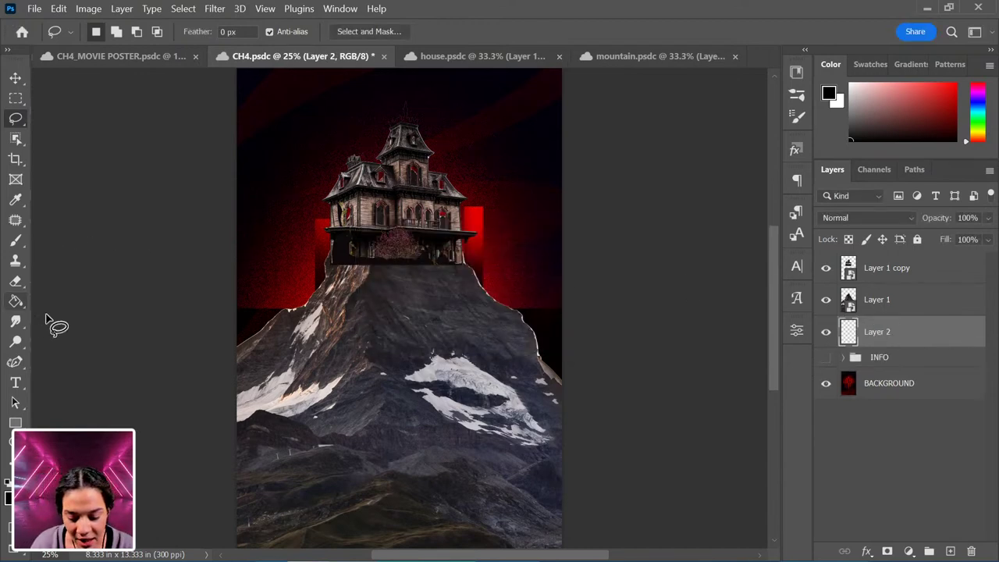
pyautogui.press('g')
pyautogui.click(891, 123)
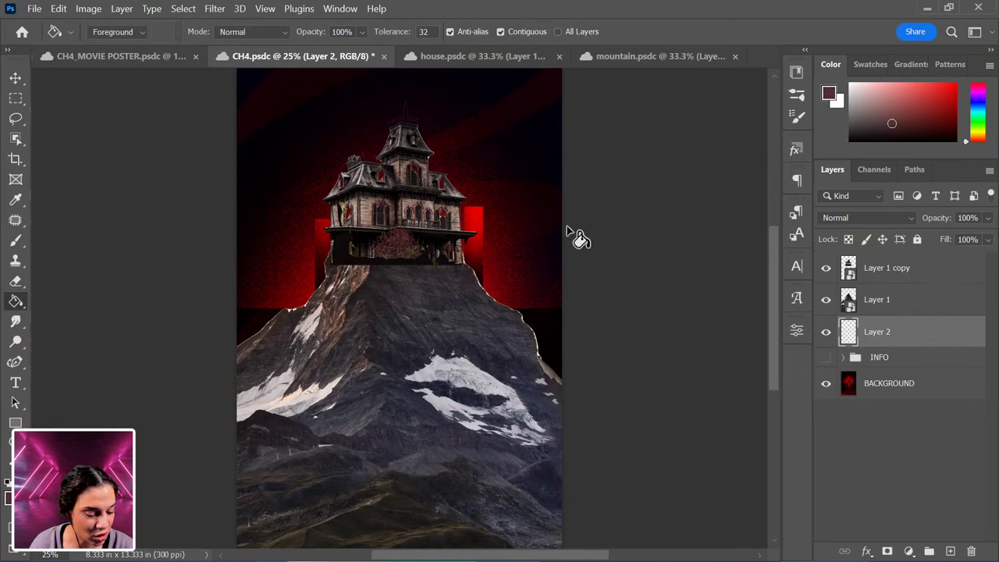
pyautogui.click(529, 244)
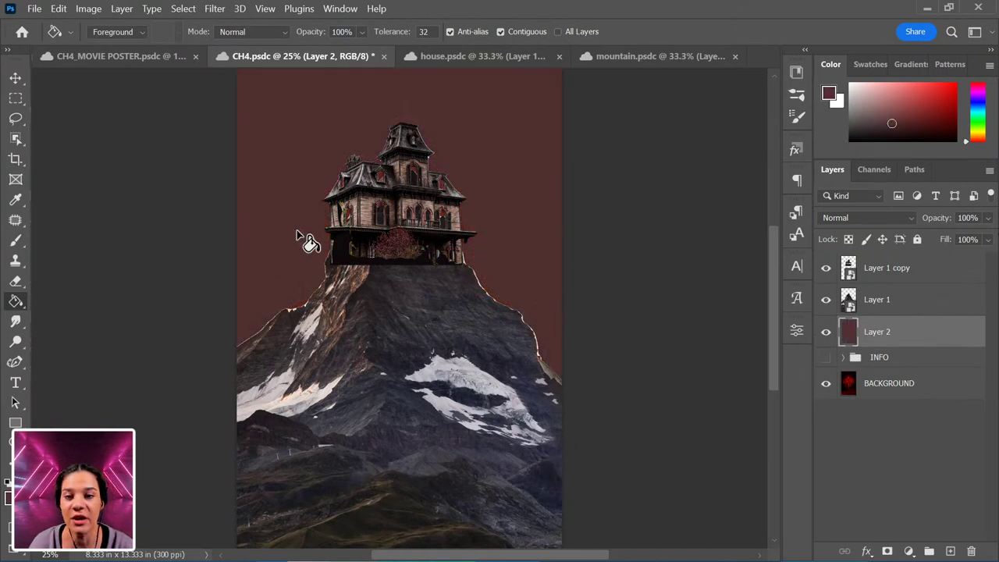
pyautogui.click(920, 310)
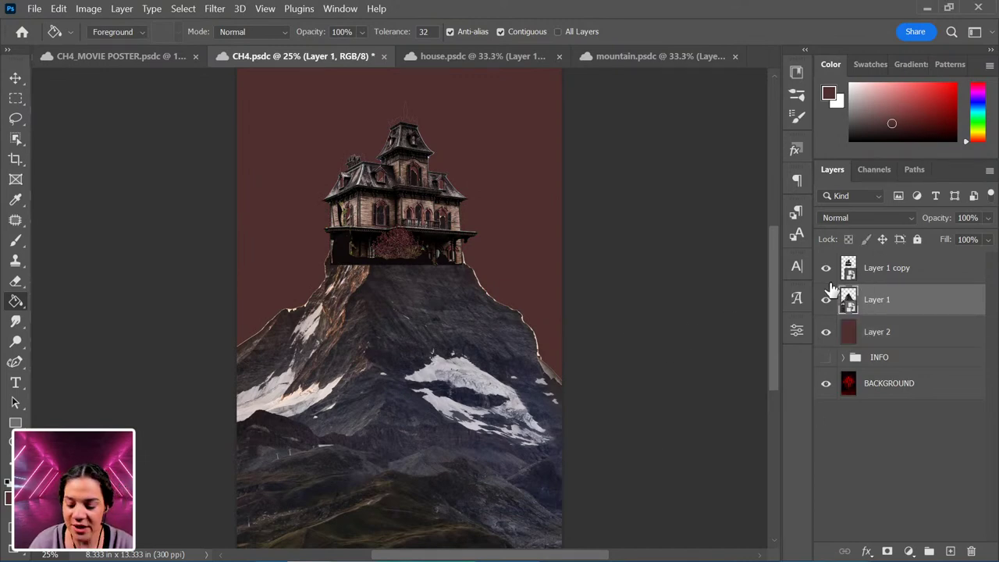
# Step: Add a layer mask to Layer 1 copy and brush out the wisps above the roof
pyautogui.scroll(2, 609, 292)
pyautogui.scroll(3, 519, 194)
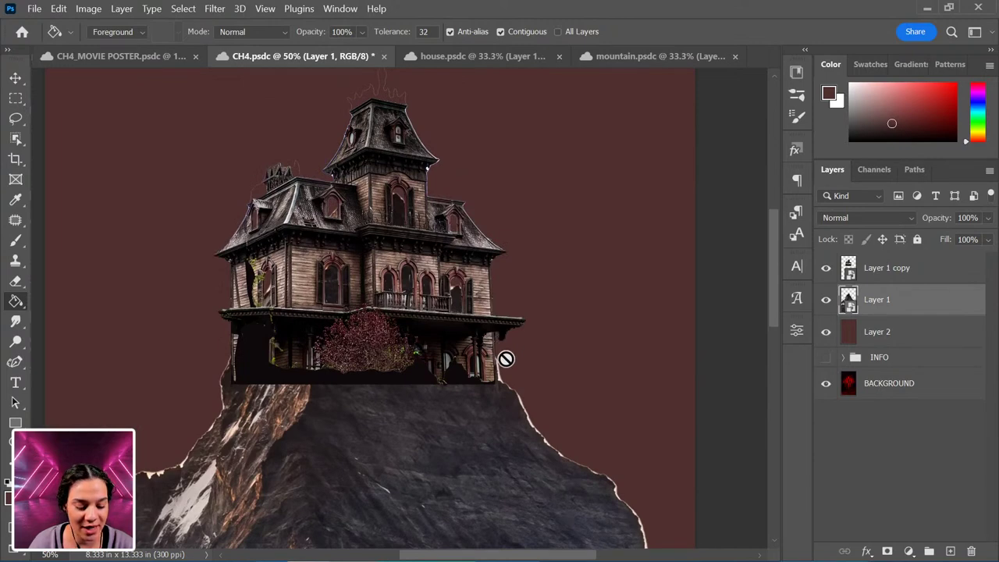
pyautogui.scroll(2, 479, 286)
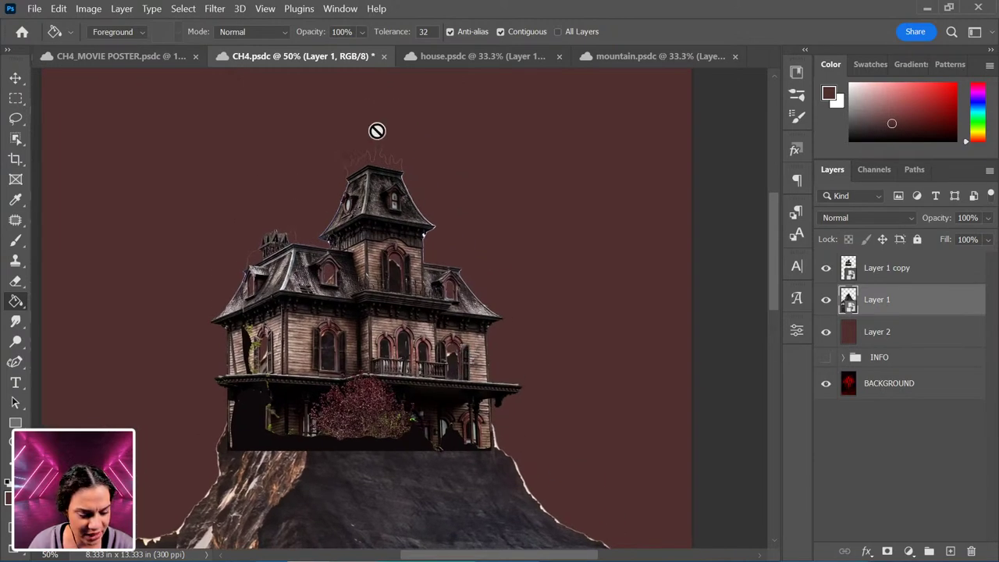
pyautogui.click(936, 273)
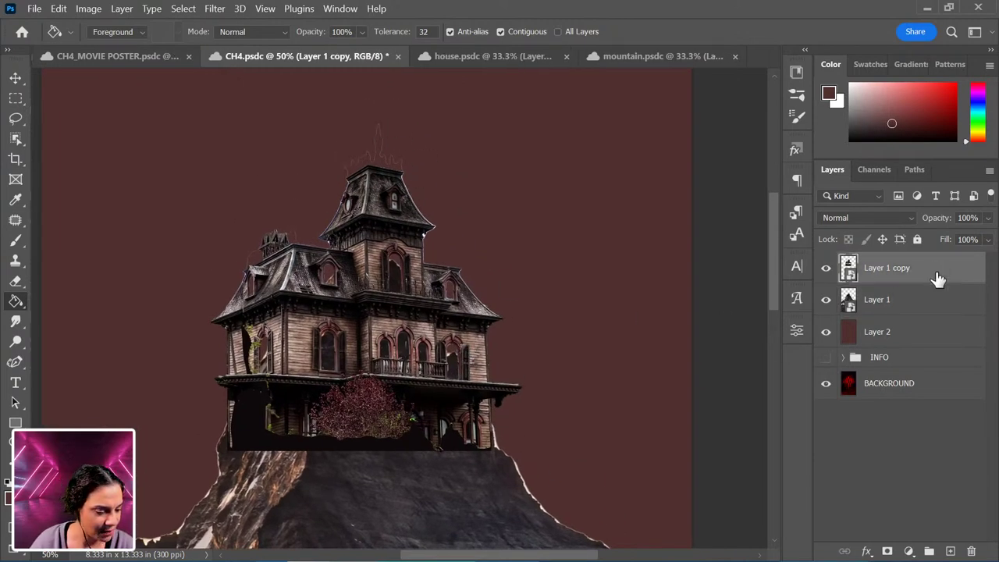
pyautogui.click(886, 550)
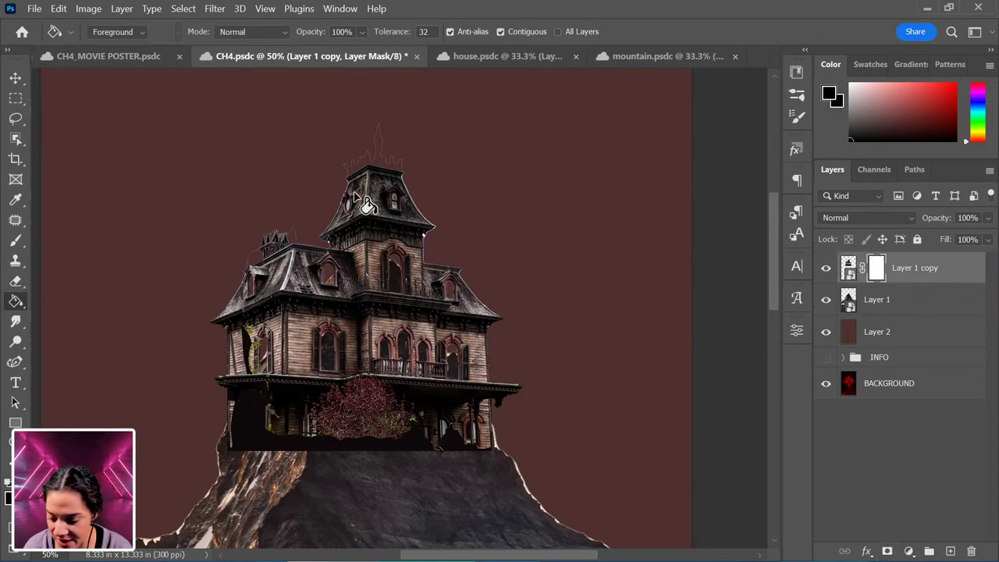
pyautogui.press('b')
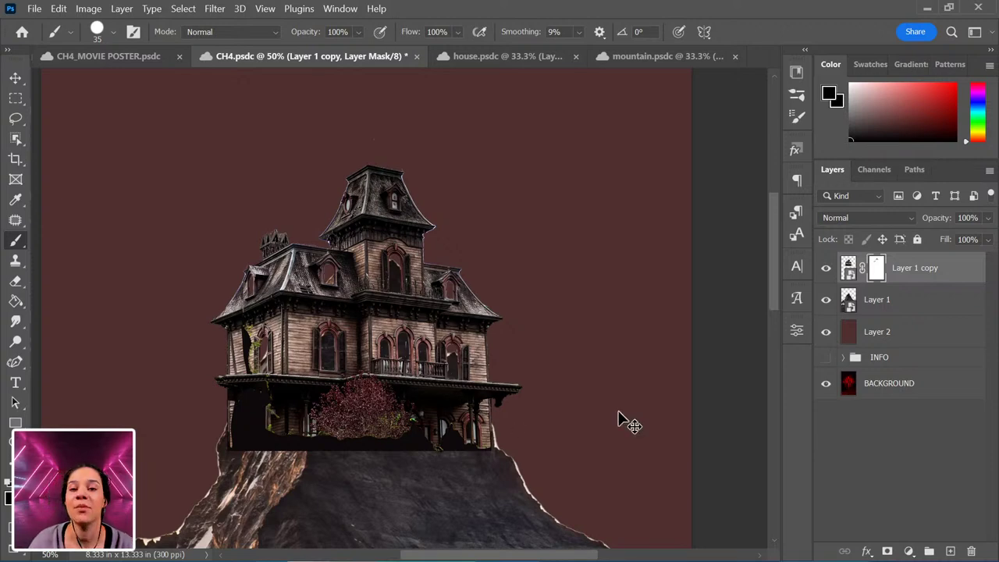
# Step: Convert the house layer, Layer 1 copy, with its mask into a smart object
pyautogui.hotkey('ctrl', '-')
pyautogui.hotkey('ctrl', '-')
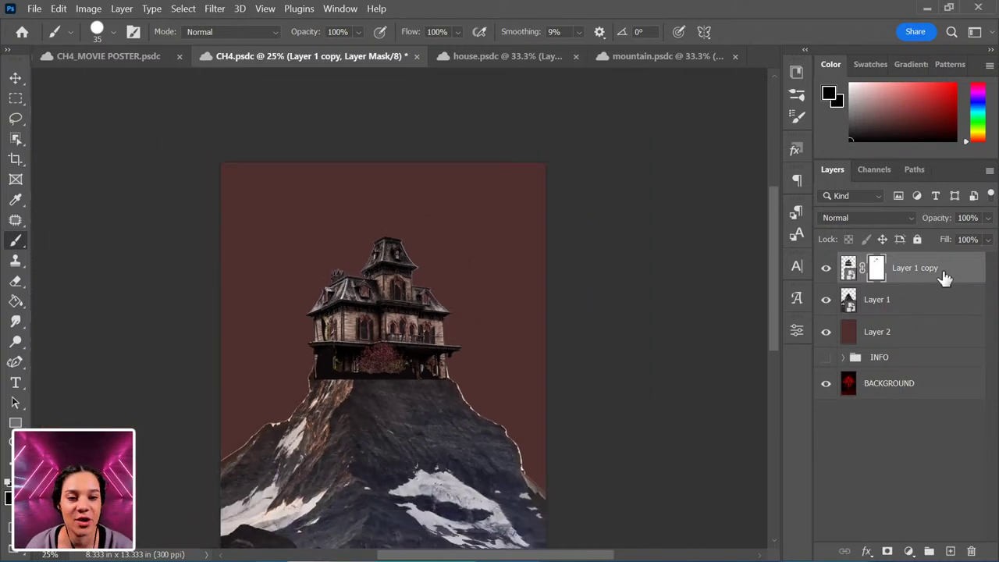
pyautogui.rightClick(944, 277)
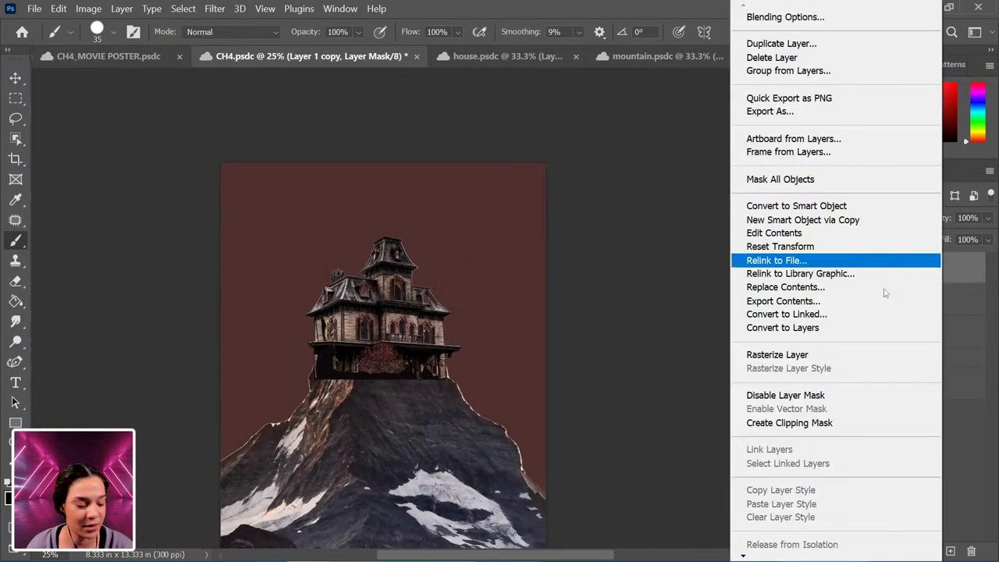
pyautogui.click(870, 207)
pyautogui.hotkey('ctrl', '+')
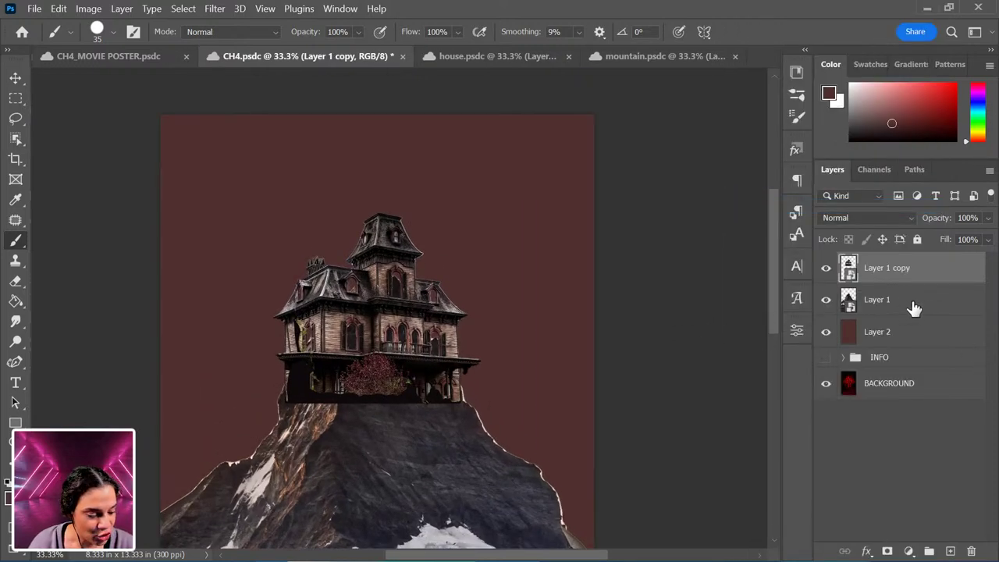
# Step: Select the mountain layer, Layer 1, and bring more of the mountain into view
pyautogui.click(913, 306)
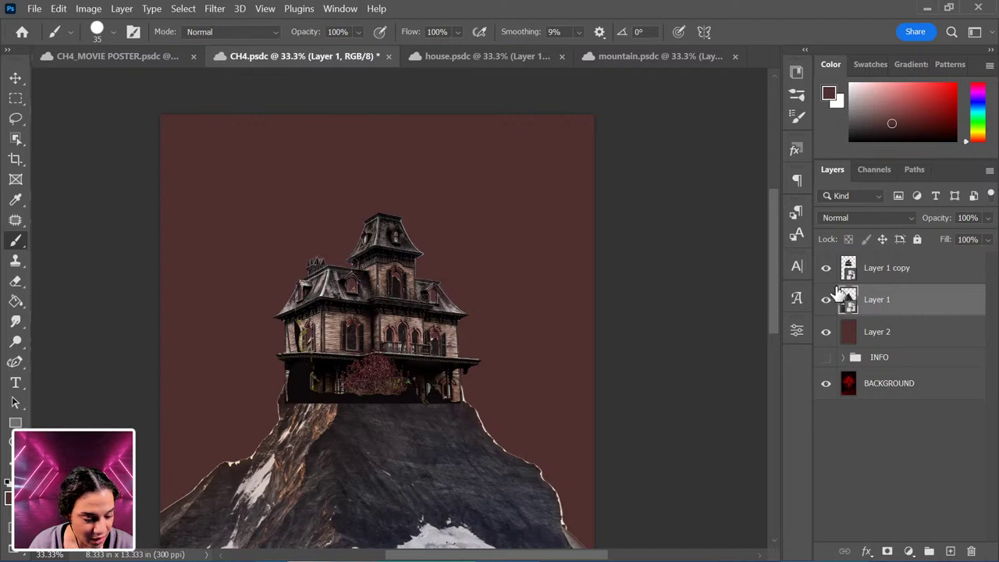
pyautogui.moveTo(383, 470); pyautogui.dragTo(379, 376)
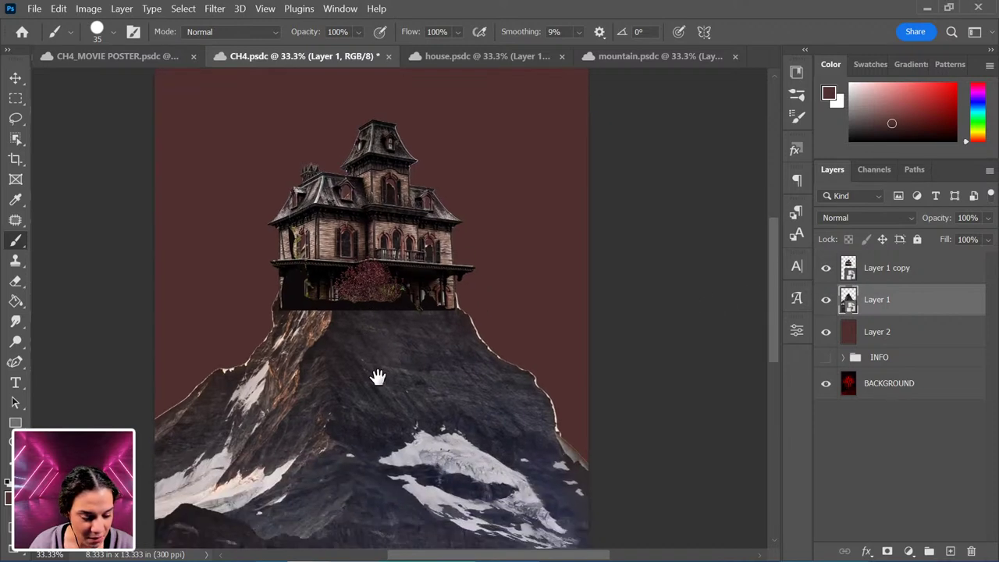
pyautogui.click(16, 119)
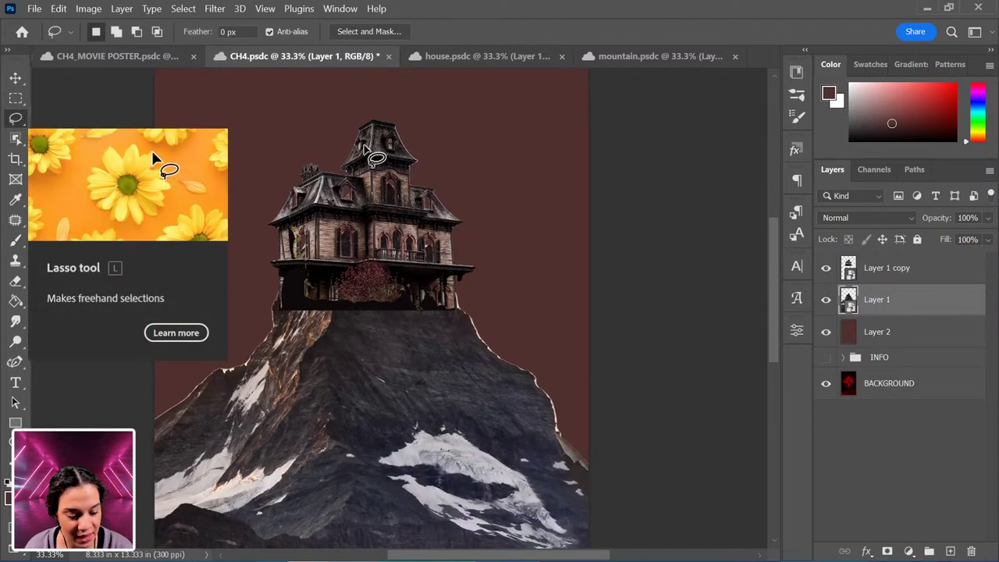
# Step: Lasso around the house, invert the selection, and mask Layer 1 to hide the peak behind the mansion
pyautogui.moveTo(371, 129)
pyautogui.mouseDown()
pyautogui.moveTo(327, 149)
pyautogui.moveTo(275, 222)
pyautogui.moveTo(270, 271)
pyautogui.moveTo(286, 304)
pyautogui.moveTo(427, 307)
pyautogui.moveTo(452, 297)
pyautogui.moveTo(430, 136)
pyautogui.moveTo(366, 124)
pyautogui.mouseUp()
pyautogui.moveTo(434, 397); pyautogui.dragTo(459, 351)
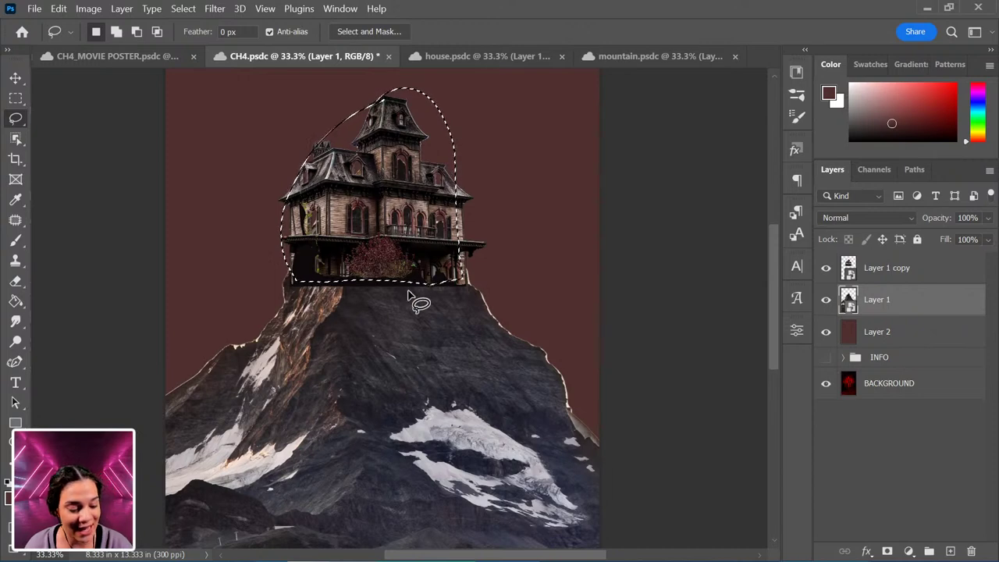
pyautogui.rightClick(392, 192)
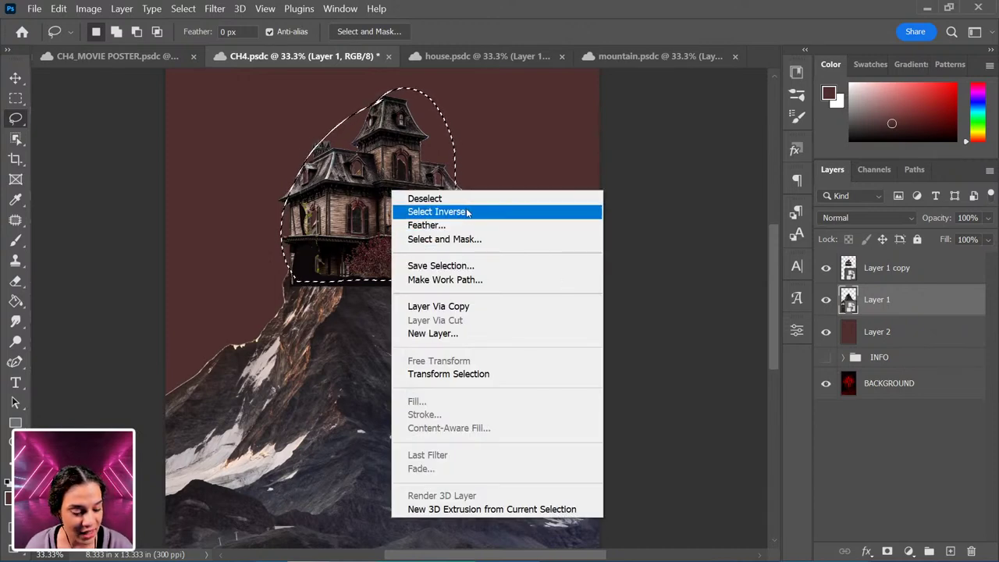
pyautogui.click(436, 211)
pyautogui.click(886, 550)
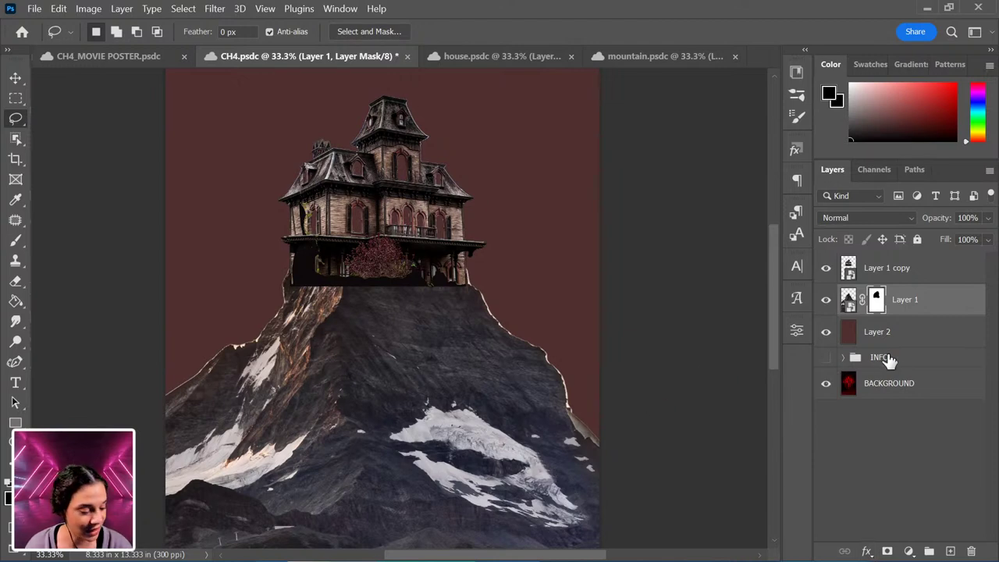
# Step: Target Layer 1's image pixels rather than its mask
pyautogui.click(849, 299)
pyautogui.click(877, 301)
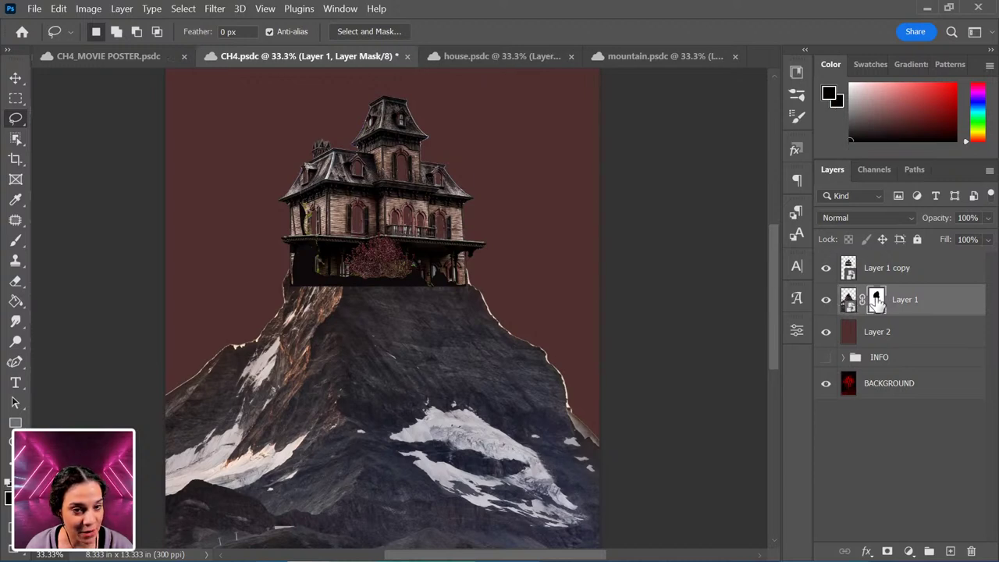
pyautogui.click(849, 300)
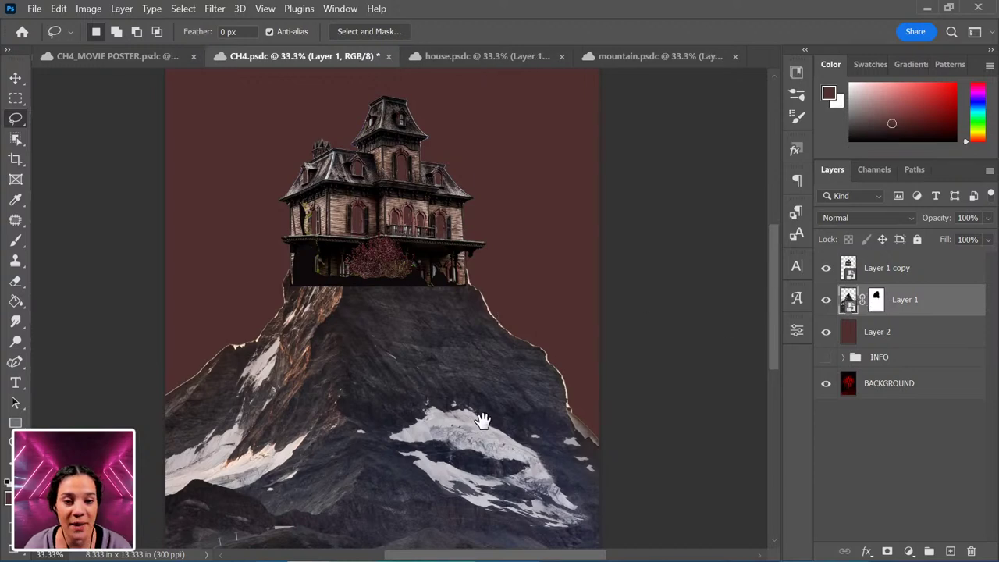
# Step: Copy a lassoed patch of mountain rock to a new Layer 3 at the top of the stack
pyautogui.moveTo(476, 412); pyautogui.dragTo(494, 330)
pyautogui.moveTo(433, 402); pyautogui.dragTo(463, 360)
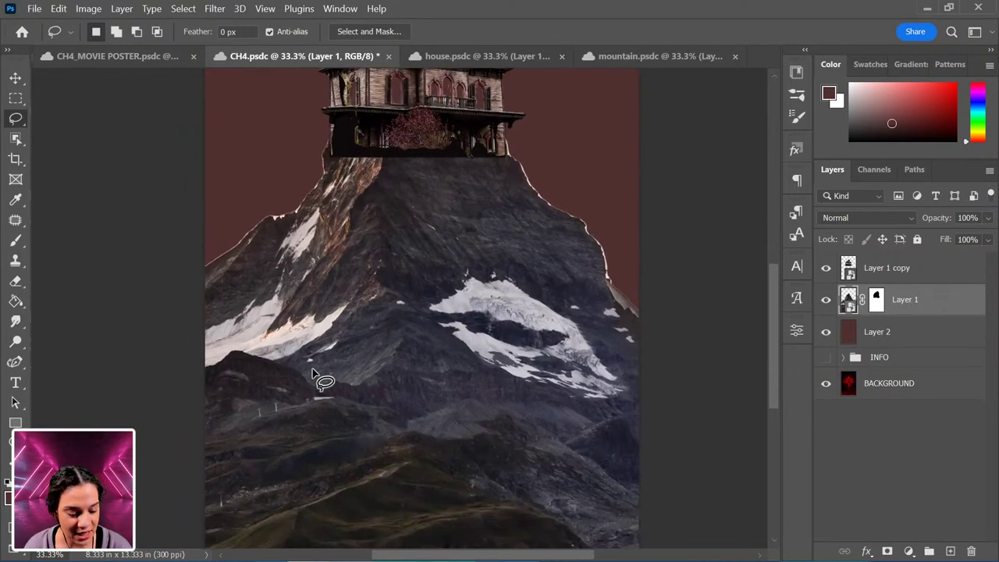
pyautogui.moveTo(383, 293)
pyautogui.mouseDown()
pyautogui.moveTo(303, 351)
pyautogui.moveTo(325, 396)
pyautogui.moveTo(414, 351)
pyautogui.moveTo(384, 294)
pyautogui.mouseUp()
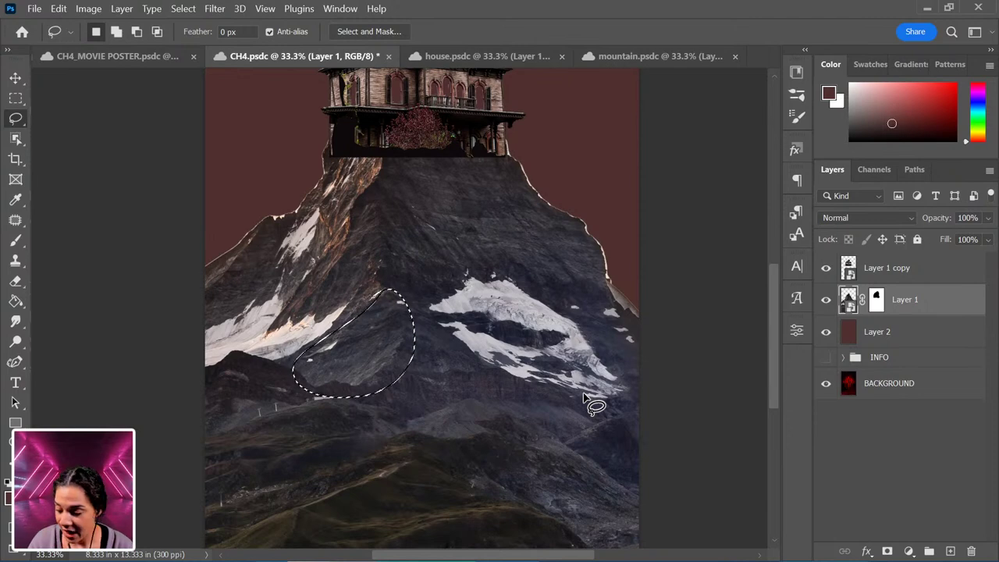
pyautogui.press('ctrl')
pyautogui.hotkey('ctrl', 'j')
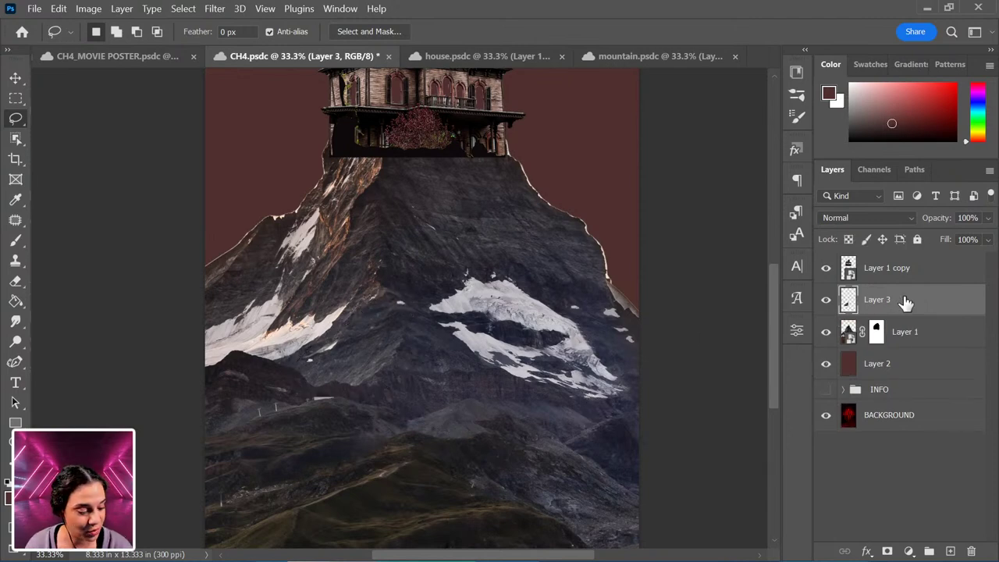
pyautogui.moveTo(914, 313); pyautogui.dragTo(920, 253)
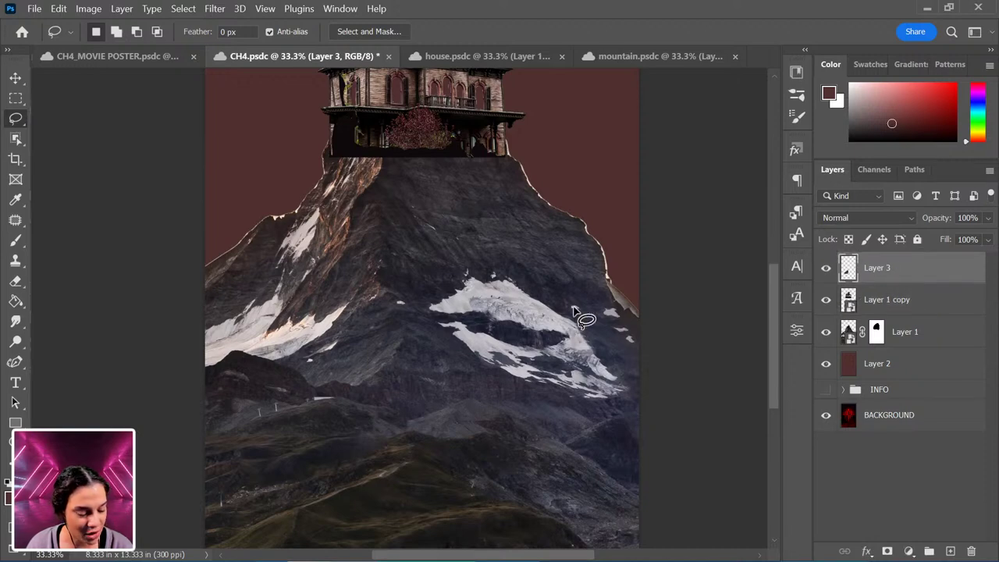
# Step: Move the rock patch under the house's base and rotate it about 31°
pyautogui.hotkey('ctrl', 't')
pyautogui.moveTo(435, 291); pyautogui.dragTo(413, 394)
pyautogui.moveTo(344, 462); pyautogui.dragTo(383, 278)
pyautogui.moveTo(468, 222); pyautogui.dragTo(474, 279)
pyautogui.moveTo(379, 291); pyautogui.dragTo(383, 296)
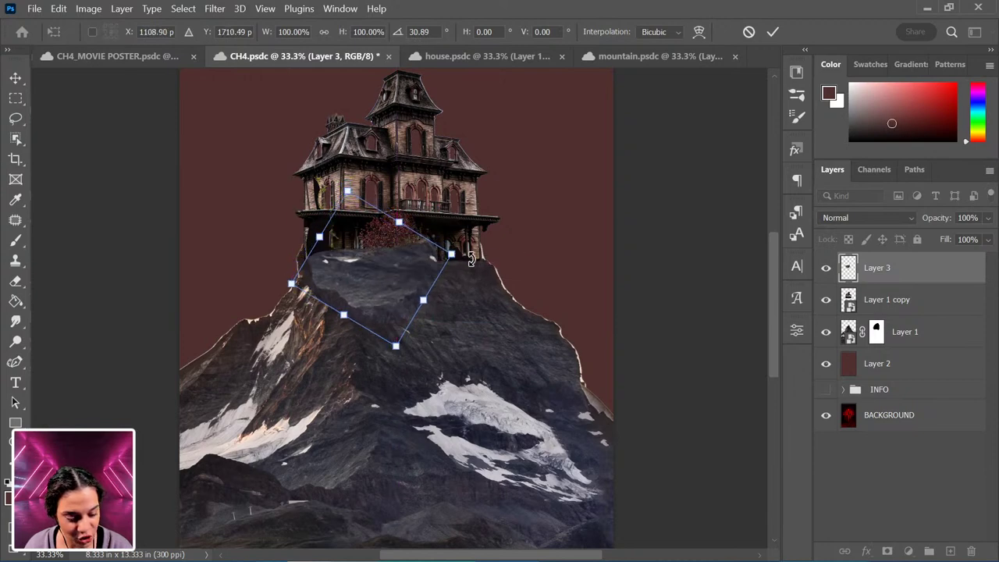
pyautogui.press('Return')
pyautogui.press('l')
pyautogui.moveTo(510, 424)
pyautogui.mouseDown()
pyautogui.moveTo(475, 383)
pyautogui.moveTo(550, 379)
pyautogui.moveTo(577, 366)
pyautogui.mouseUp()
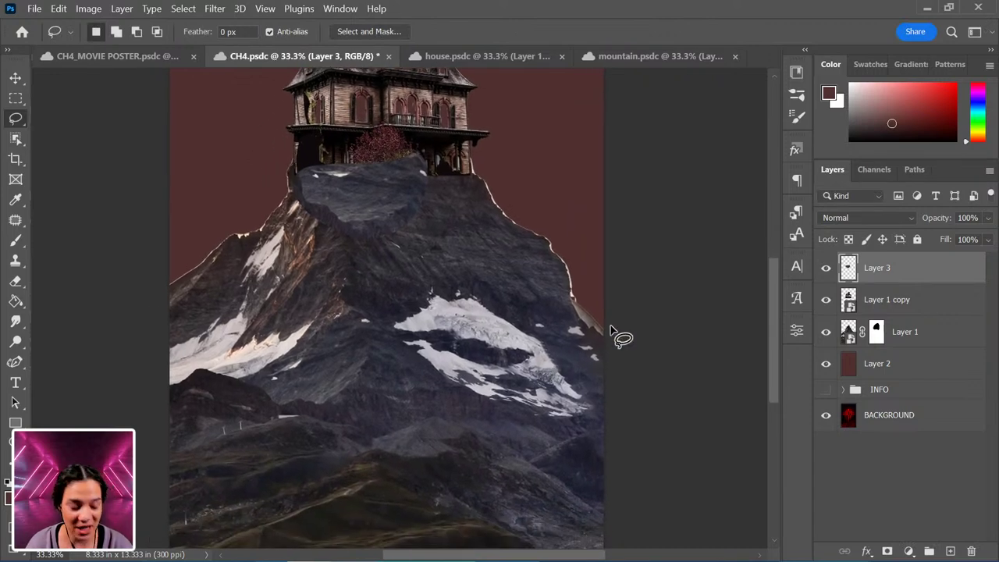
# Step: Copy a small lassoed rock piece from Layer 1 to a new Layer 4 at the top
pyautogui.click(849, 337)
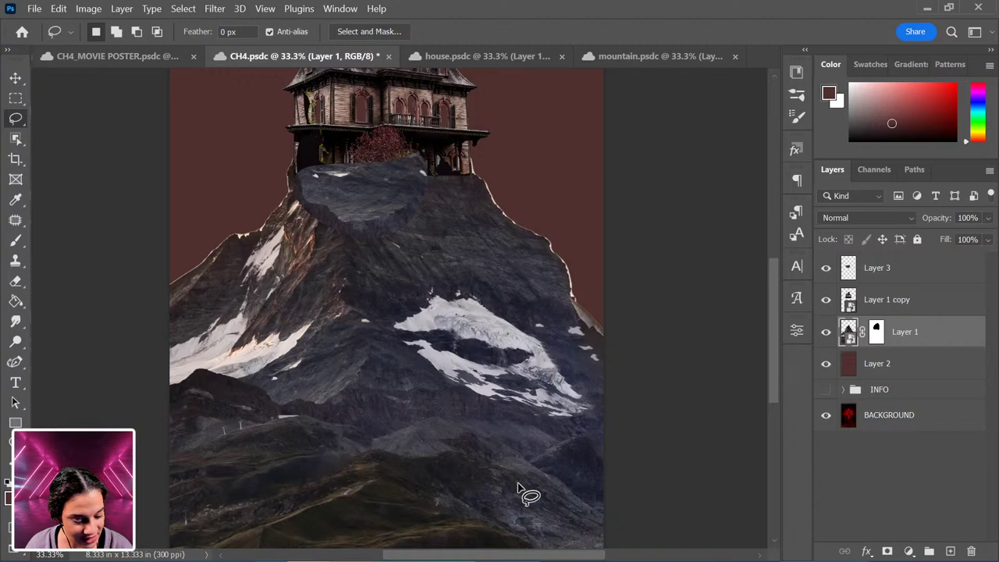
pyautogui.moveTo(516, 457)
pyautogui.mouseDown()
pyautogui.moveTo(483, 470)
pyautogui.moveTo(567, 497)
pyautogui.moveTo(512, 458)
pyautogui.moveTo(556, 497)
pyautogui.moveTo(558, 475)
pyautogui.mouseUp()
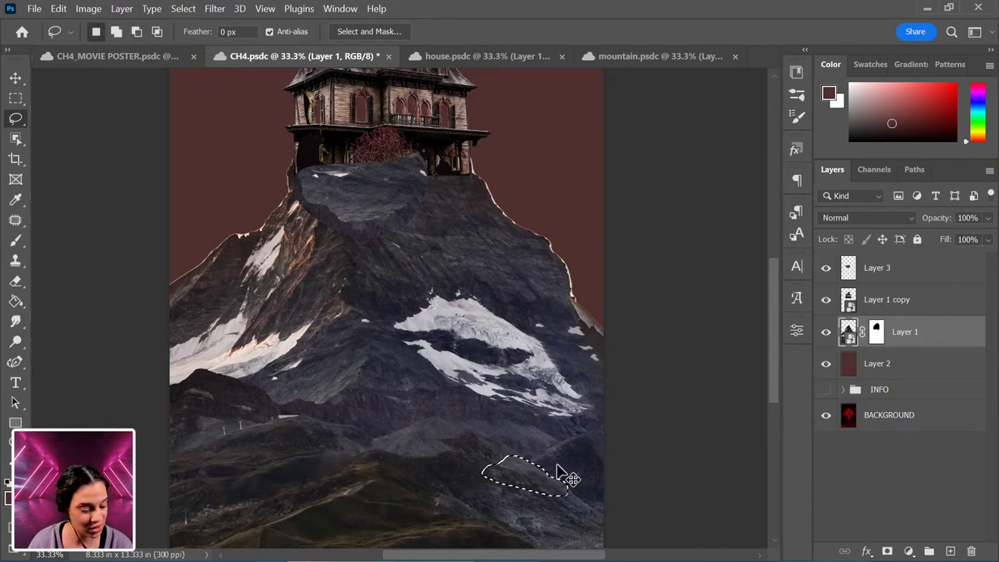
pyautogui.hotkey('ctrl', 'j')
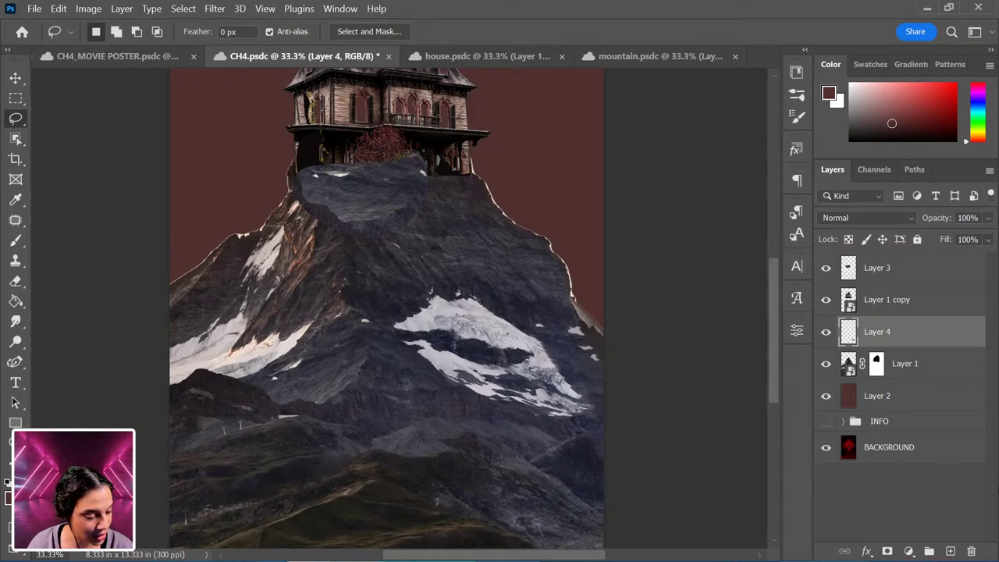
pyautogui.moveTo(942, 334); pyautogui.dragTo(939, 246)
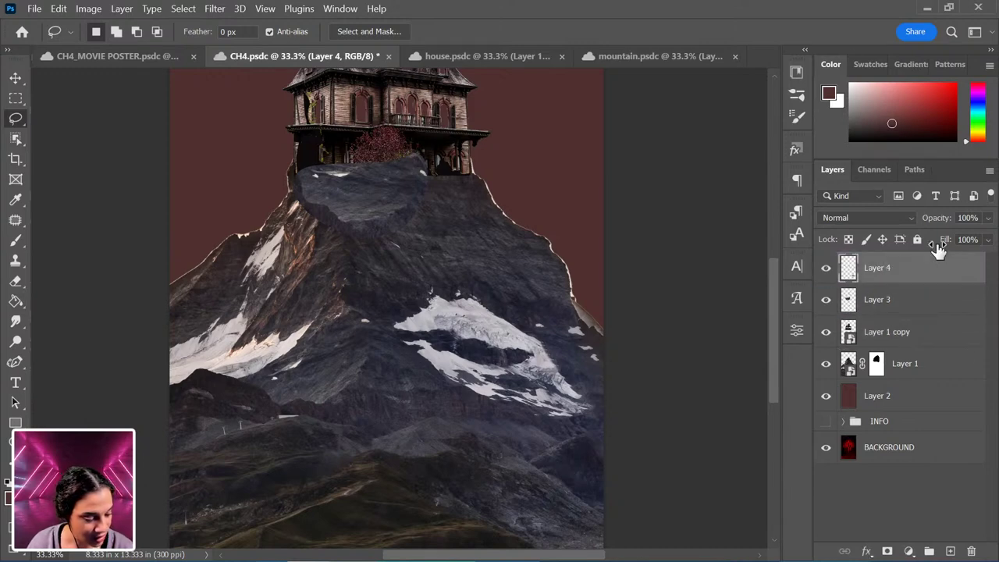
# Step: Move Layer 4 onto the peak's right edge beneath the mansion, tilted about −2.81°
pyautogui.hotkey('ctrl', 't')
pyautogui.moveTo(523, 479); pyautogui.dragTo(453, 187)
pyautogui.moveTo(540, 182); pyautogui.dragTo(488, 172)
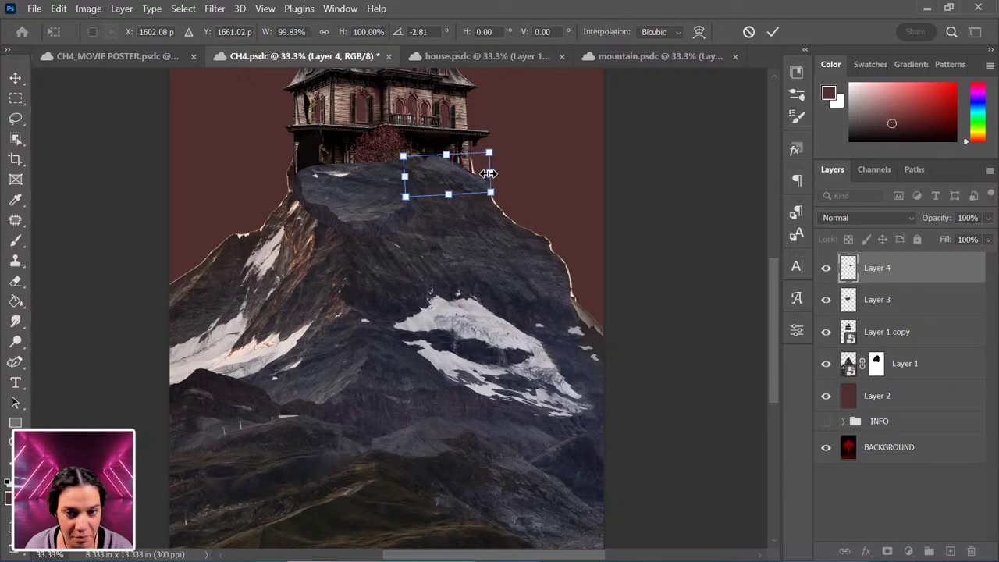
pyautogui.press('Return')
pyautogui.press('l')
pyautogui.scroll(-2, 724, 311)
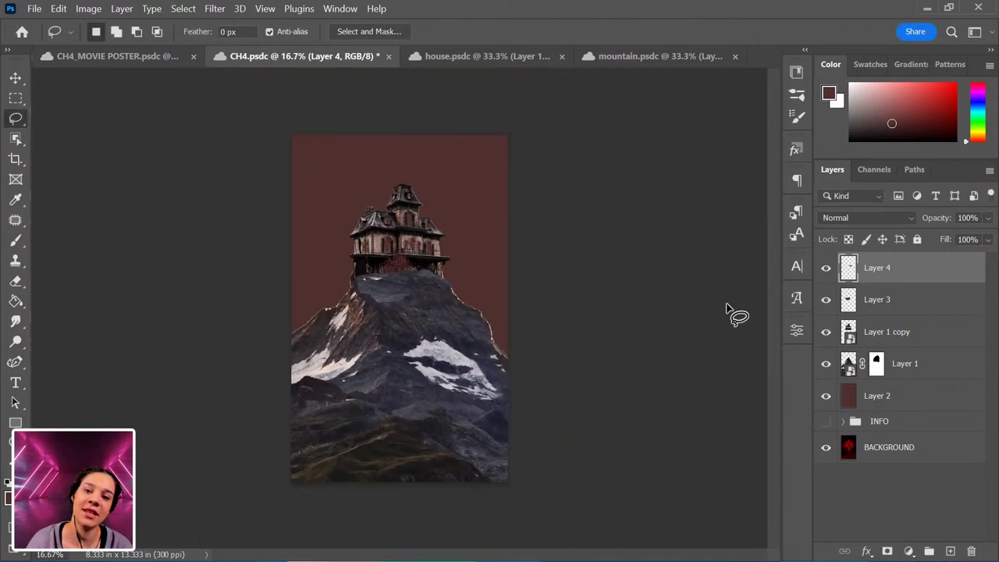
# Step: Add white layer masks to Layer 4 and Layer 3
pyautogui.scroll(4, 724, 311)
pyautogui.scroll(3, 508, 260)
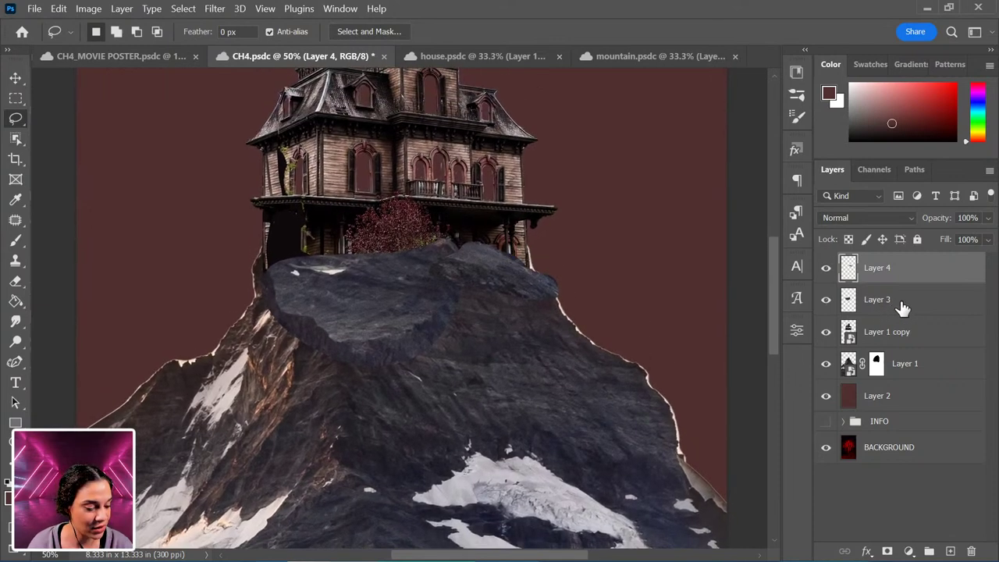
pyautogui.click(887, 551)
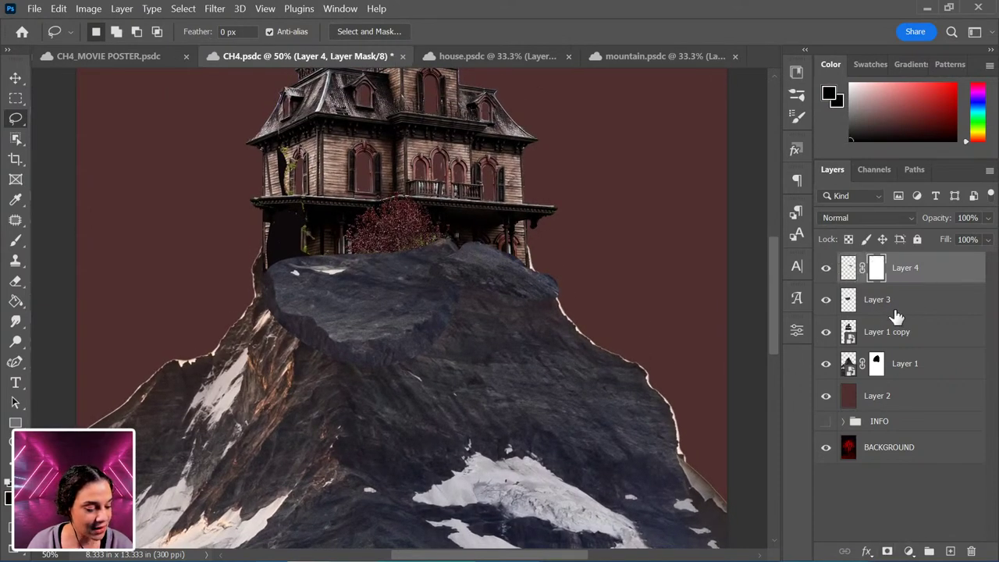
pyautogui.click(895, 308)
pyautogui.click(886, 551)
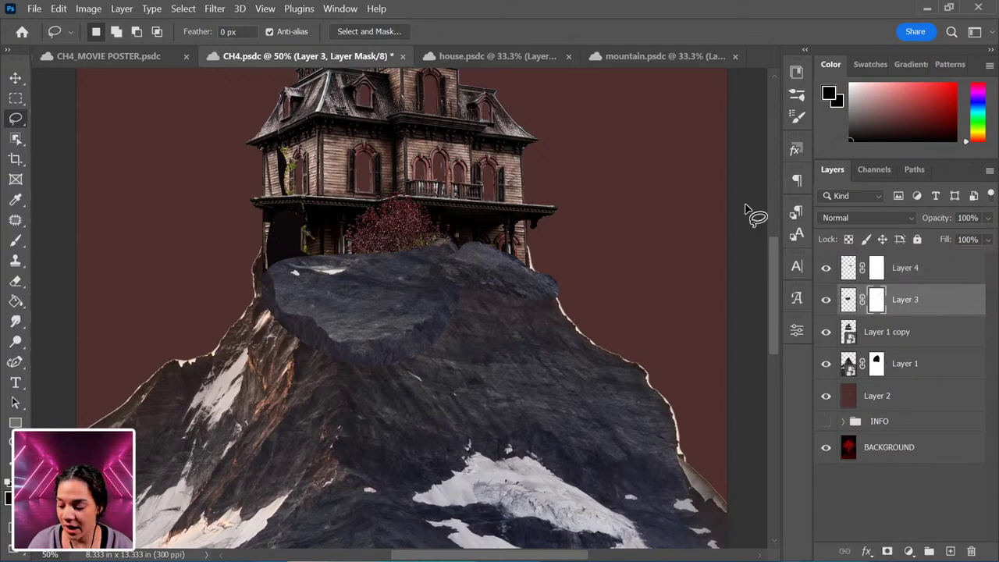
# Step: Set up a large soft round brush with default black and white colours
pyautogui.press('b')
pyautogui.rightClick(486, 257)
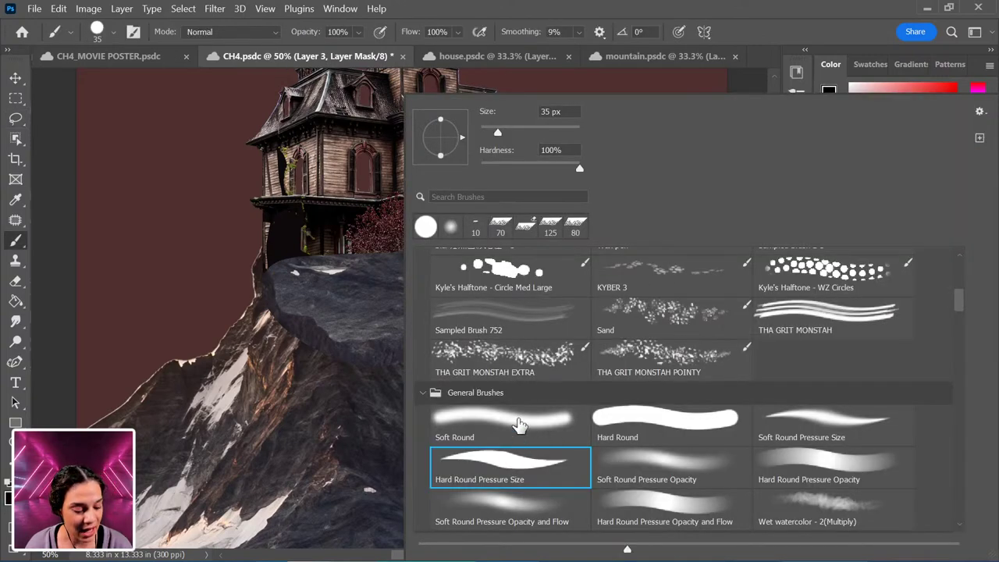
pyautogui.click(518, 508)
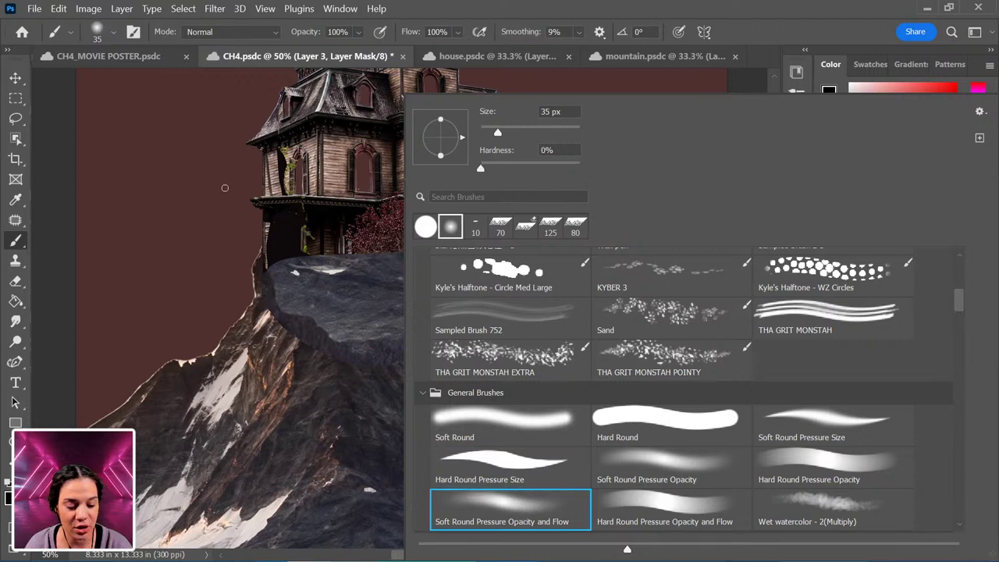
pyautogui.click(226, 223)
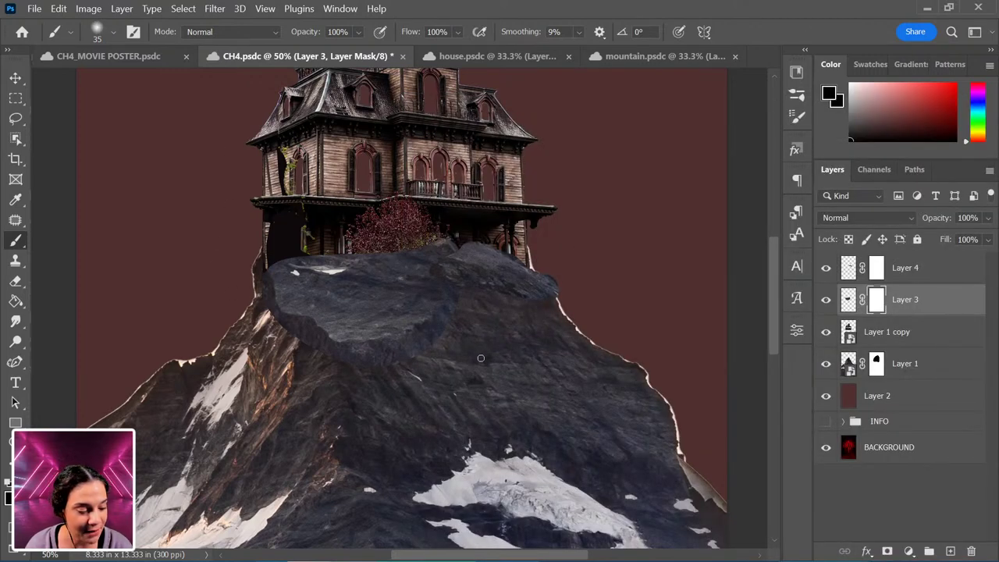
pyautogui.press(']')
pyautogui.press(']')
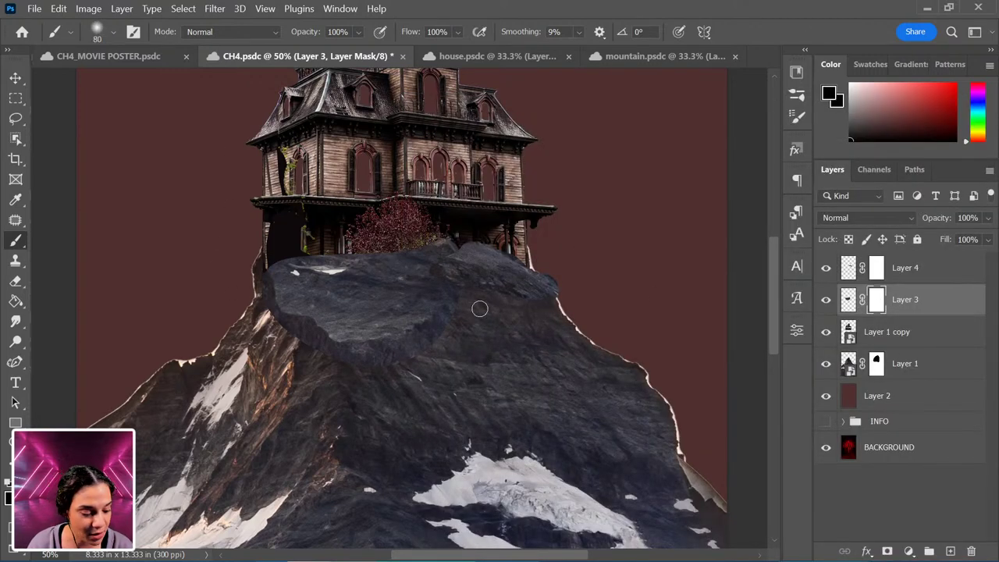
pyautogui.click(925, 274)
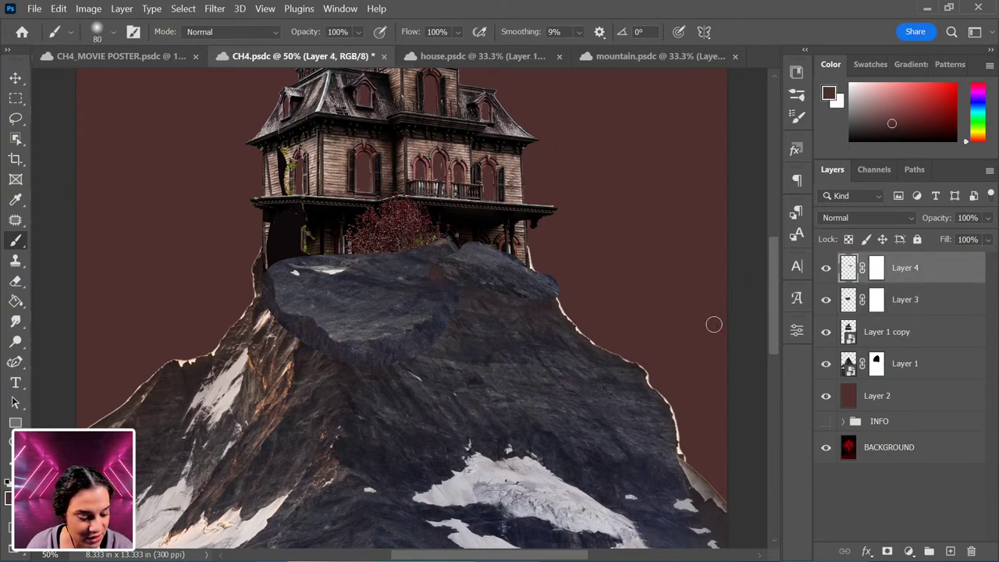
pyautogui.press('d')
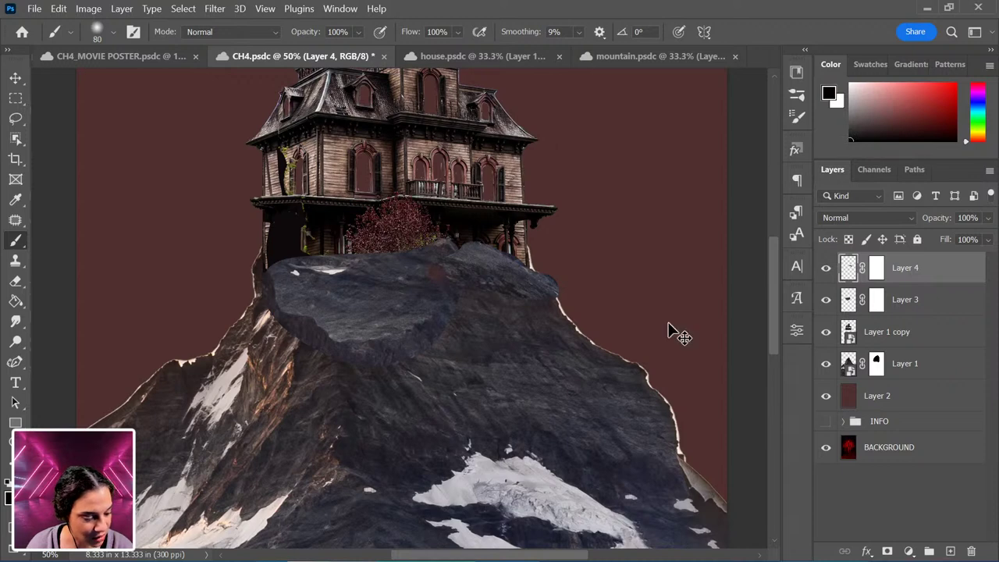
# Step: Paint black on the rock-patch masks with a 300 px brush to blend their hard edges
pyautogui.click(876, 269)
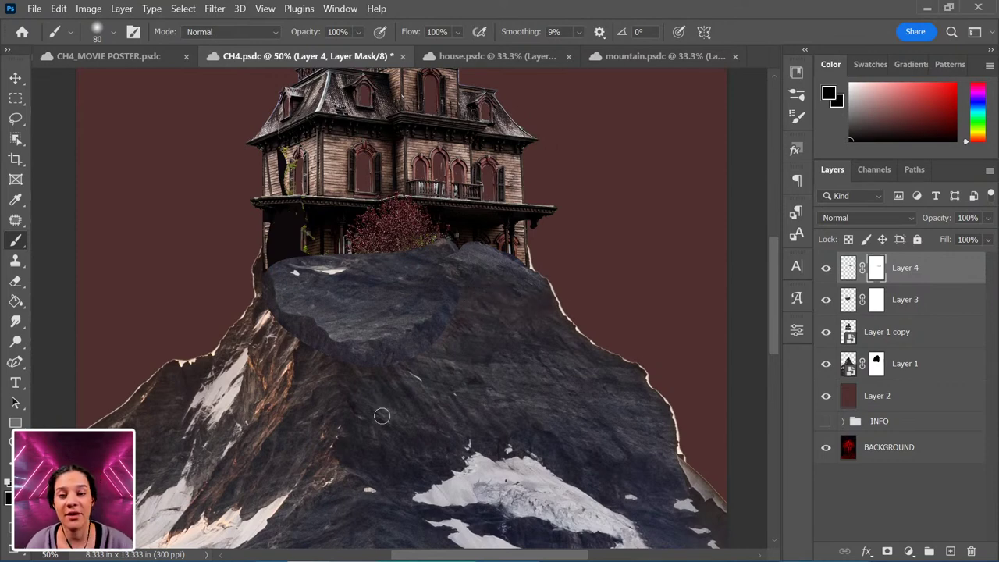
pyautogui.click(876, 300)
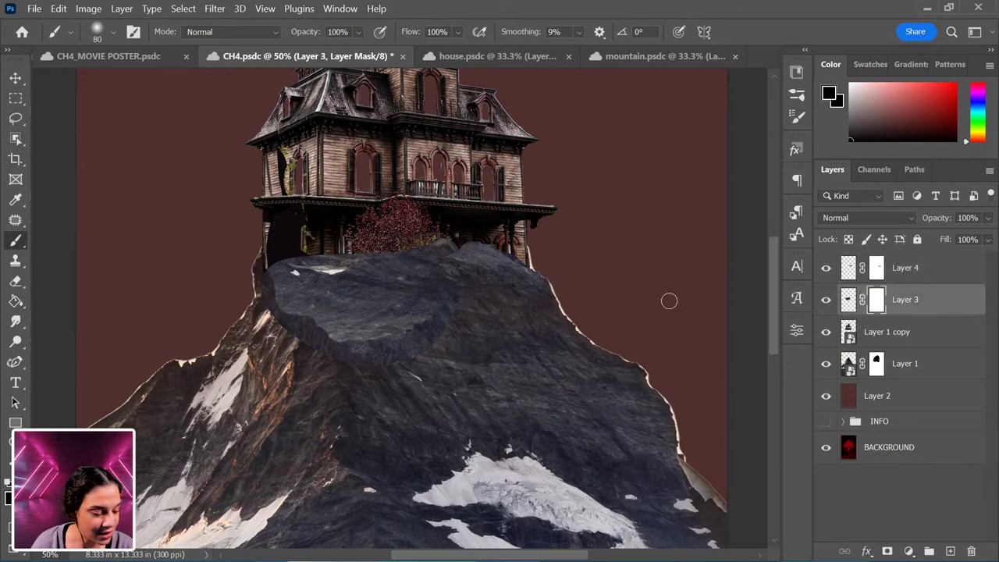
pyautogui.press(']')
pyautogui.press(']')
pyautogui.press(']')
pyautogui.press(']')
pyautogui.press(']')
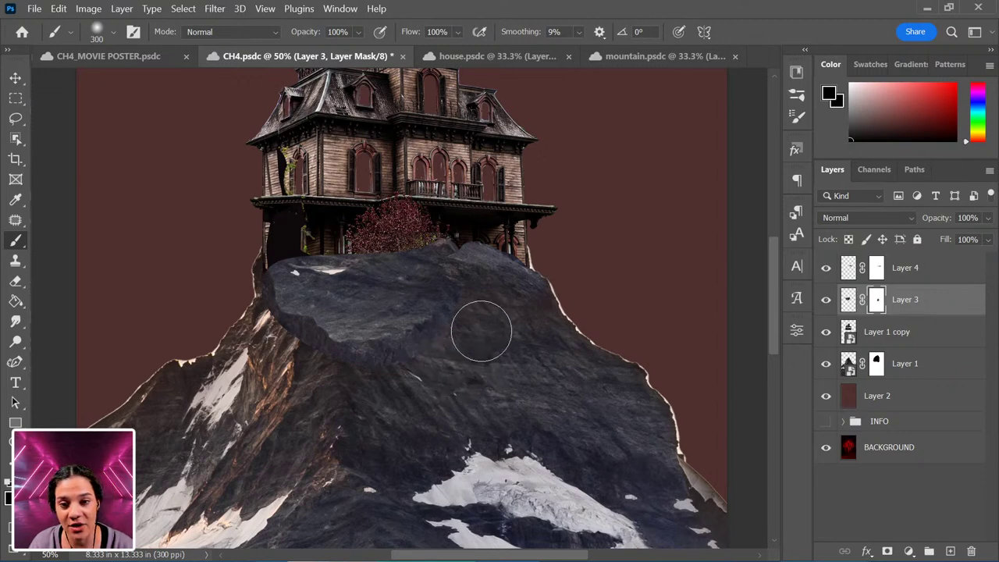
pyautogui.moveTo(444, 369)
pyautogui.mouseDown()
pyautogui.moveTo(407, 370)
pyautogui.moveTo(371, 389)
pyautogui.moveTo(208, 391)
pyautogui.moveTo(285, 383)
pyautogui.moveTo(292, 356)
pyautogui.moveTo(253, 338)
pyautogui.mouseUp()
pyautogui.press('[')
pyautogui.press('[')
pyautogui.press('[')
pyautogui.press('[')
pyautogui.press('[')
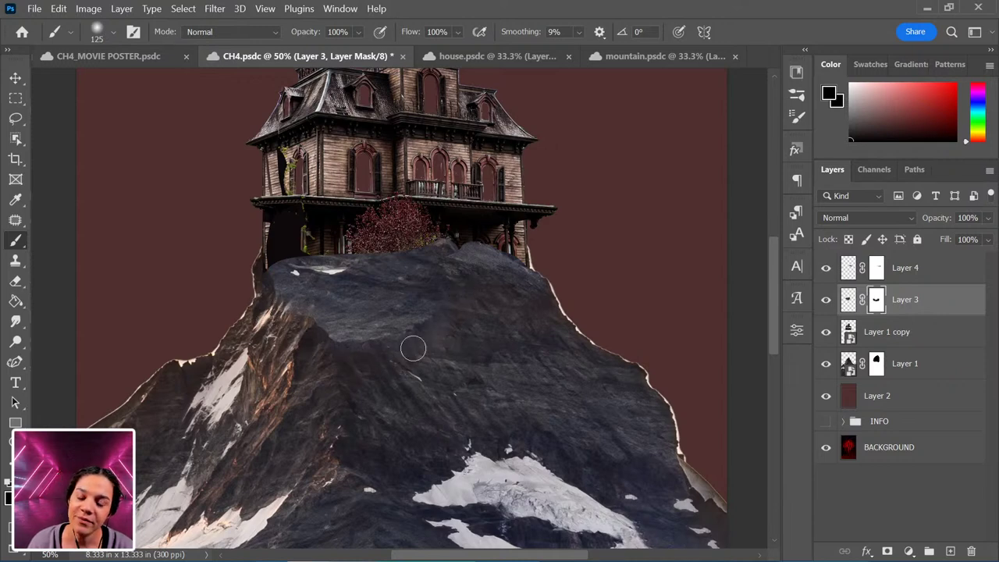
pyautogui.hotkey('ctrl', '-')
pyautogui.hotkey('ctrl', '-')
pyautogui.hotkey('ctrl', '-')
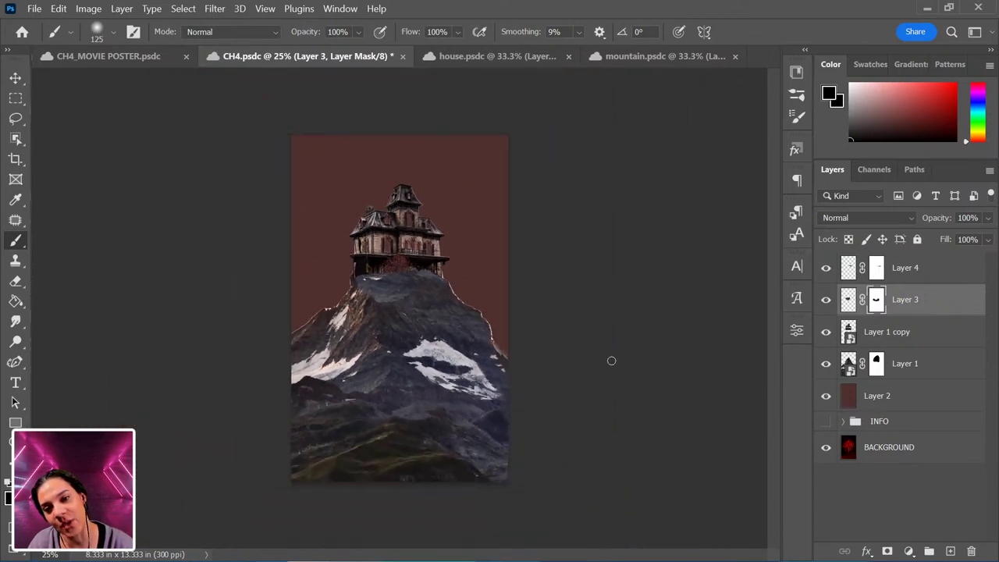
pyautogui.hotkey('ctrl', '+')
pyautogui.hotkey('ctrl', '+')
pyautogui.hotkey('ctrl', '-')
pyautogui.hotkey('ctrl', '+')
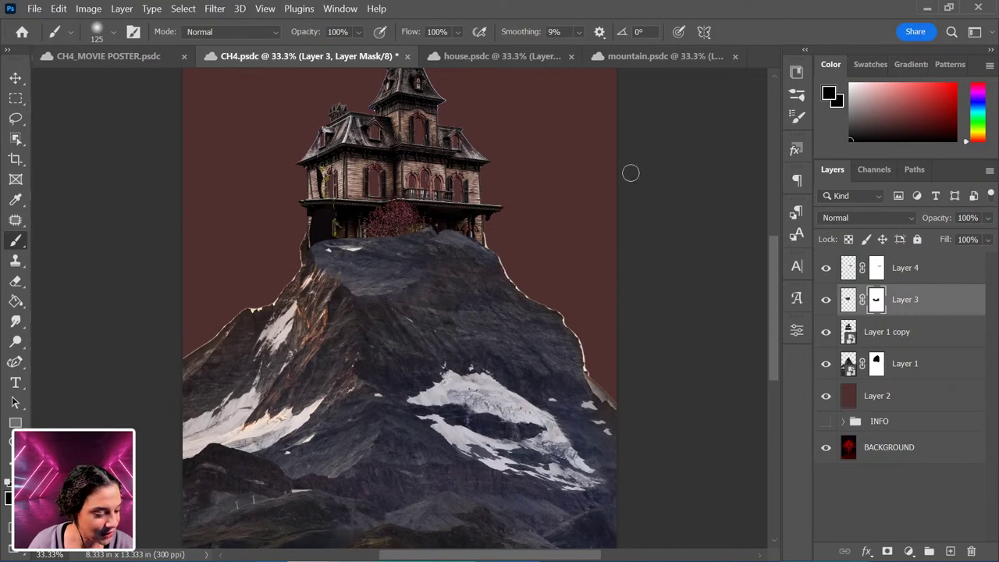
# Step: Select Layer 1 through Layer 4 and convert them into one smart object, checking it by toggling visibility
pyautogui.click(923, 374)
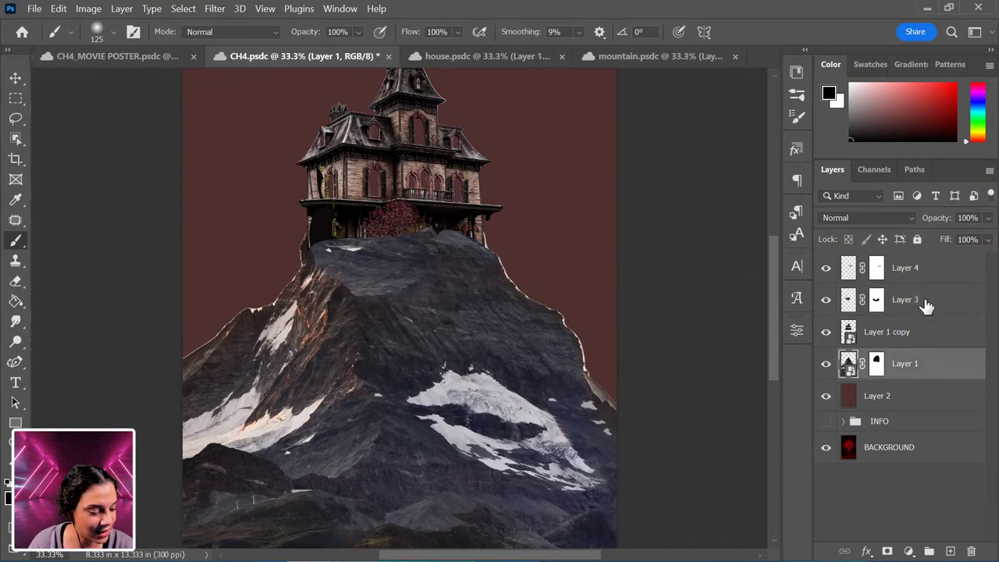
pyautogui.keyDown('shift'); pyautogui.click(927, 275); pyautogui.keyUp('shift')
pyautogui.rightClick(920, 305)
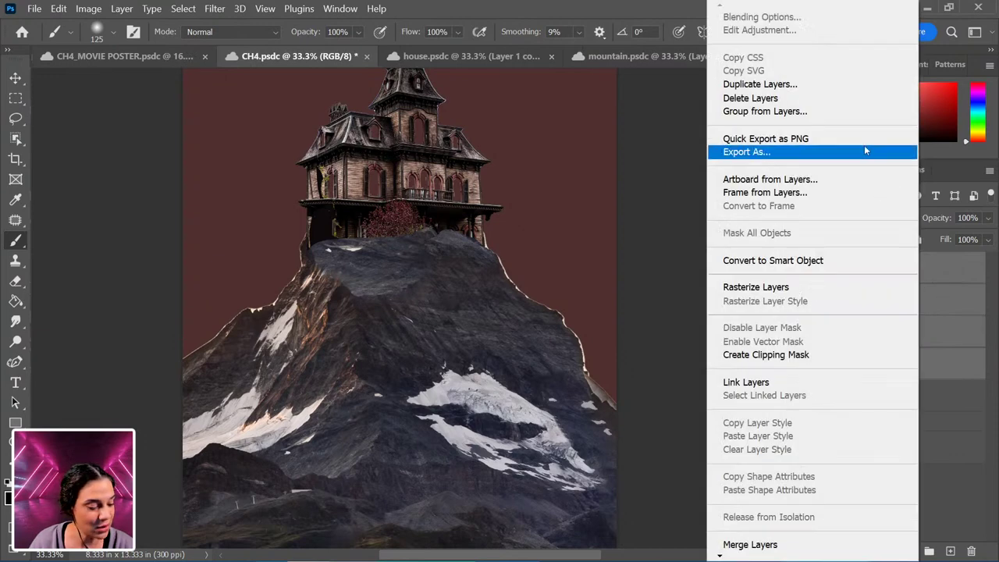
pyautogui.click(819, 260)
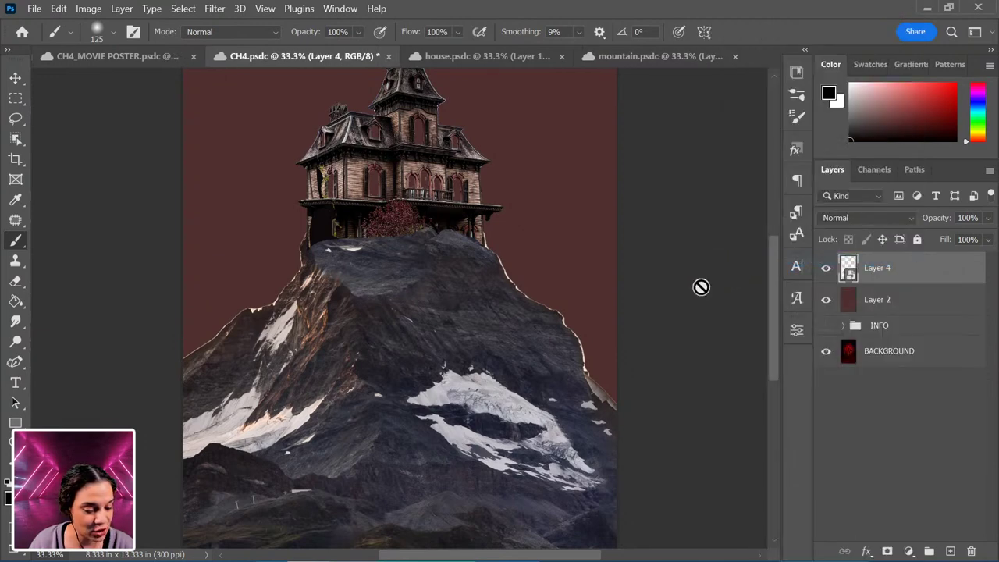
pyautogui.click(826, 269)
pyautogui.click(825, 268)
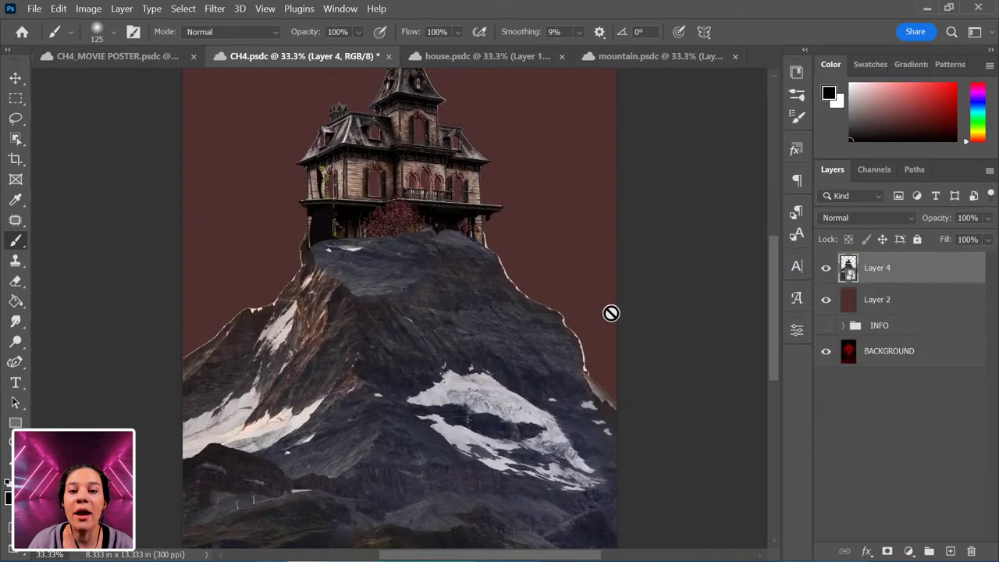
pyautogui.hotkey('ctrl', '-')
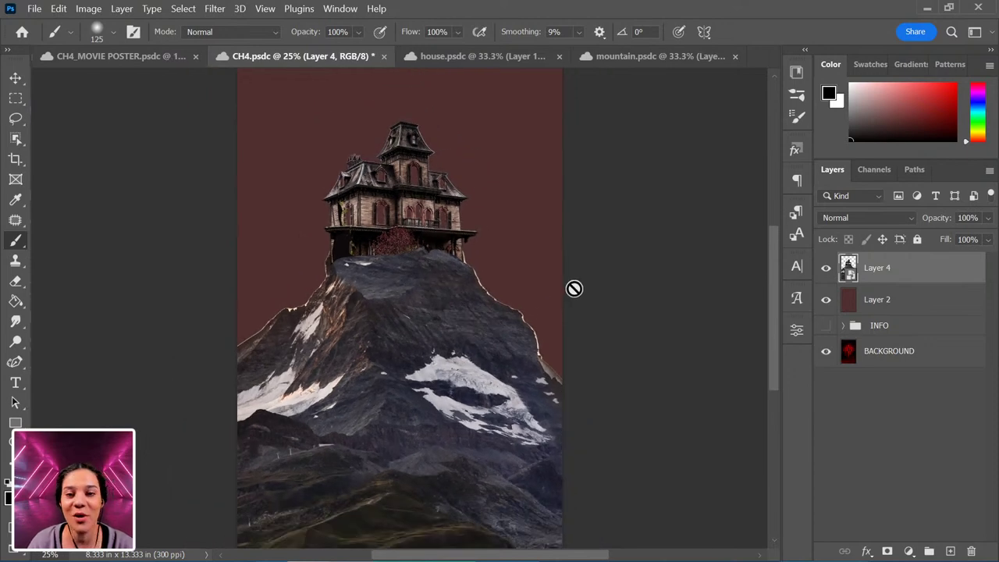
pyautogui.hotkey('ctrl', '+')
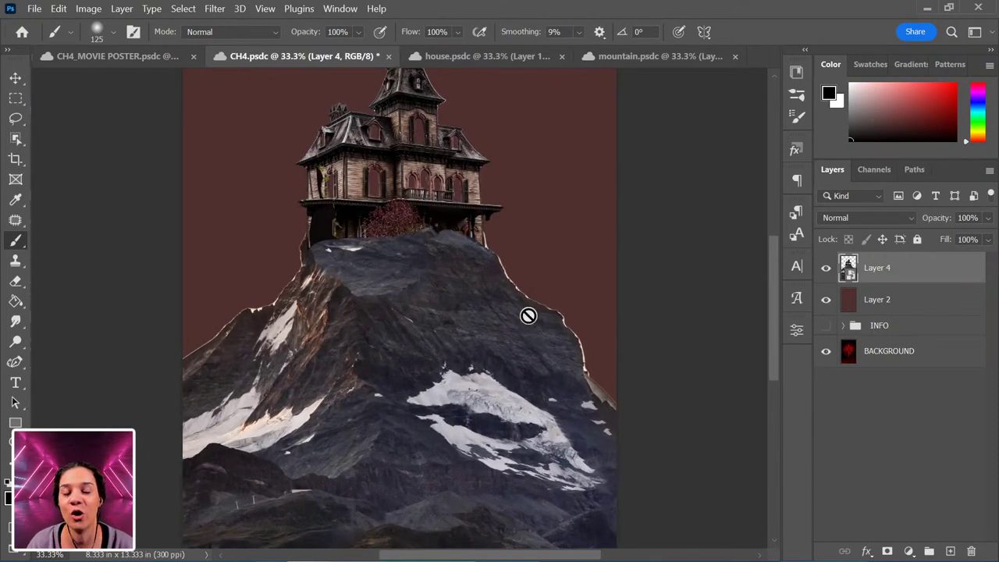
pyautogui.hotkey('ctrl', '-')
pyautogui.hotkey('ctrl', '-')
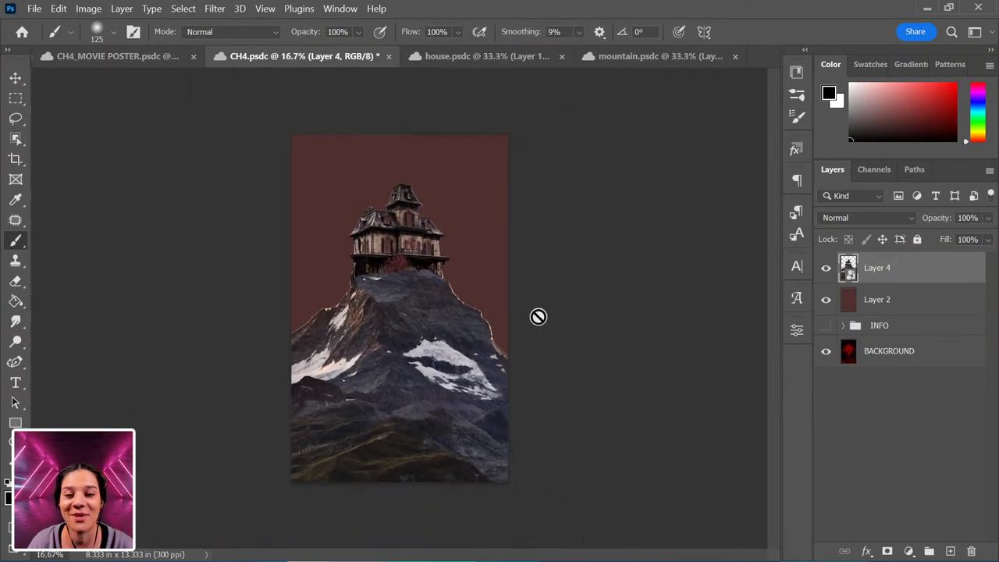
pyautogui.hotkey('ctrl', '+')
pyautogui.moveTo(493, 305); pyautogui.dragTo(507, 279)
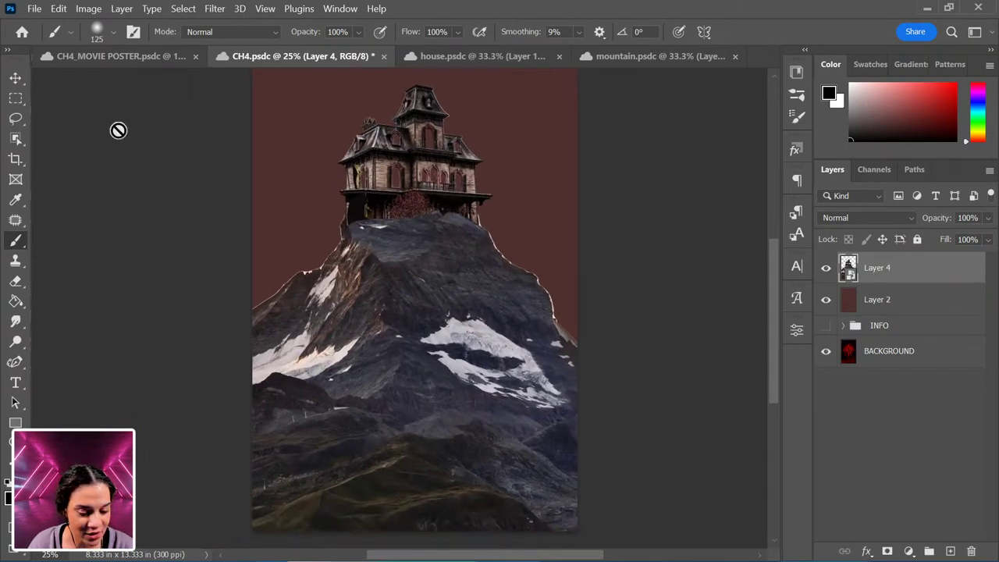
# Step: Start a Gradient Map adjustment on Layer 4 and open its gradient editor
pyautogui.click(95, 9)
pyautogui.moveTo(132, 46)
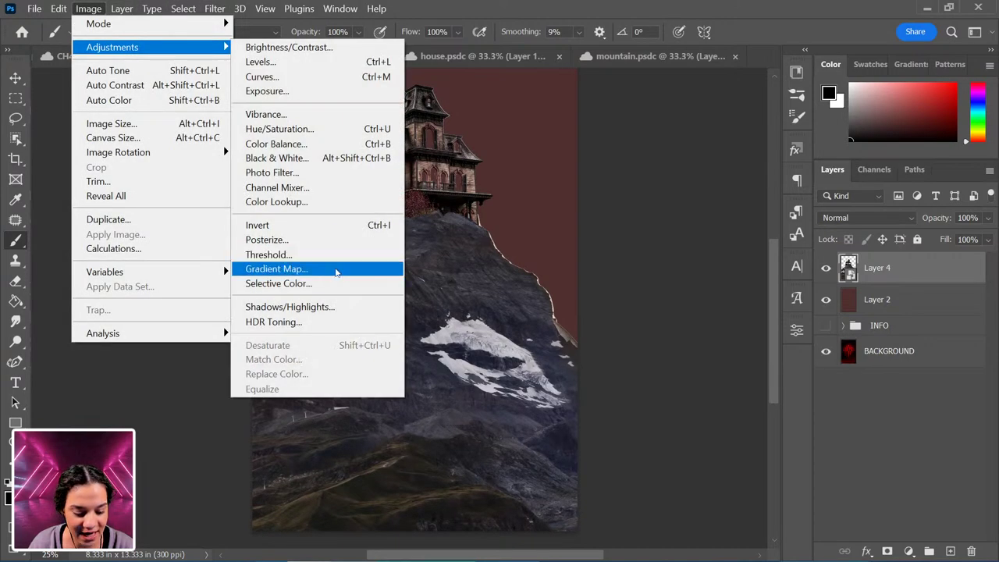
pyautogui.click(336, 270)
pyautogui.moveTo(509, 119); pyautogui.dragTo(772, 119)
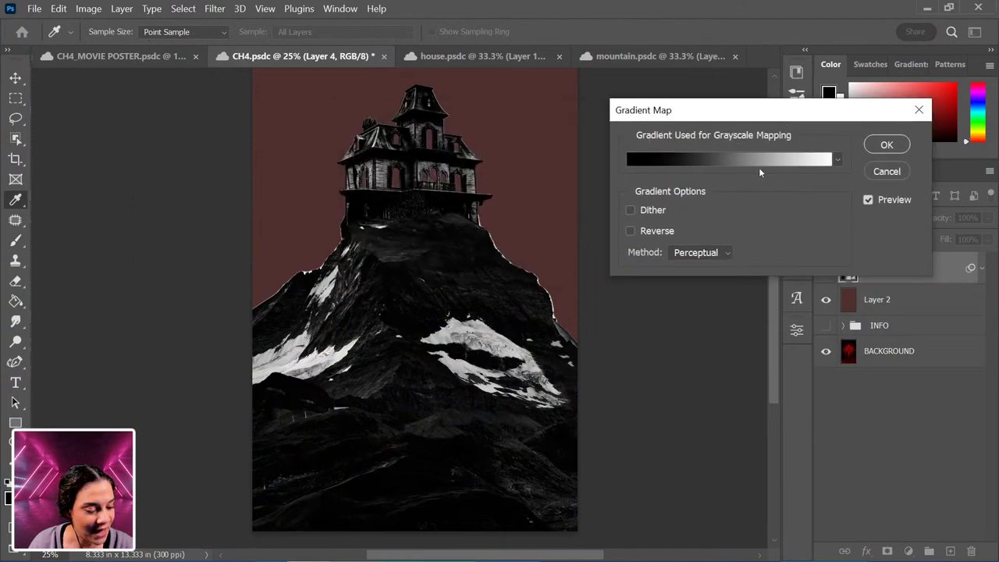
pyautogui.click(697, 159)
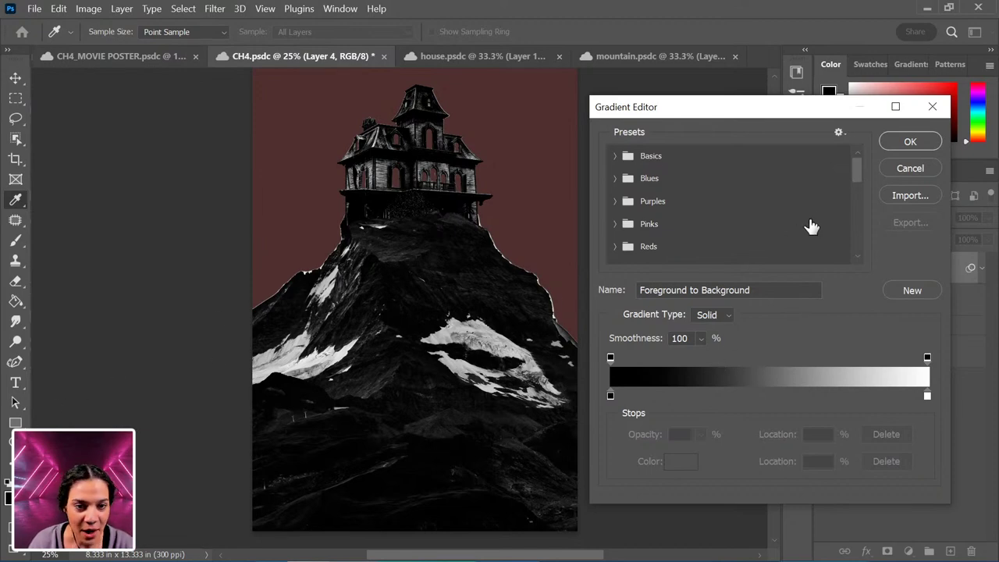
# Step: After trying Red_07 and Orange_04, pick the Sept DCC 2022 red gradient and save it as a preset
pyautogui.scroll(-4, 662, 201)
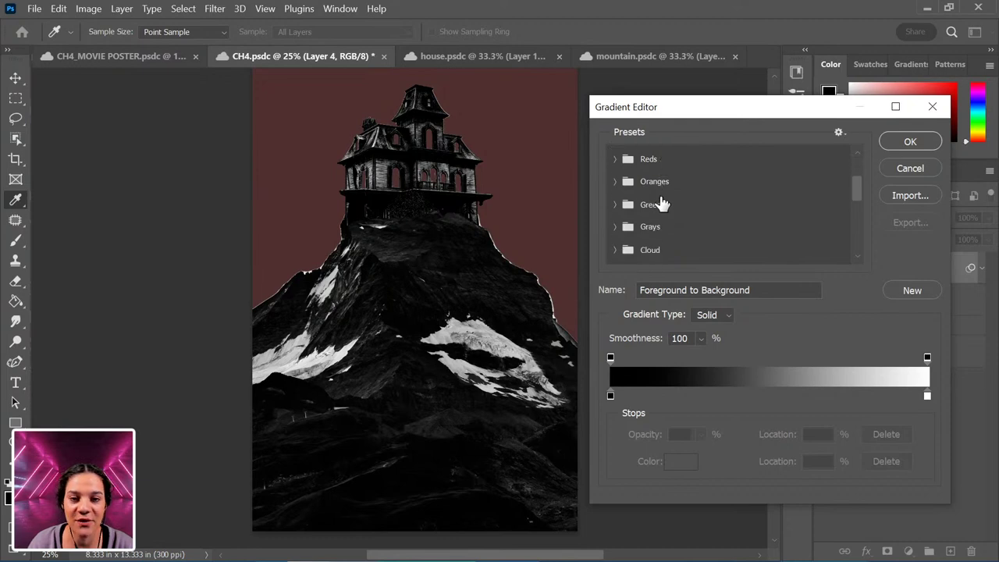
pyautogui.click(618, 159)
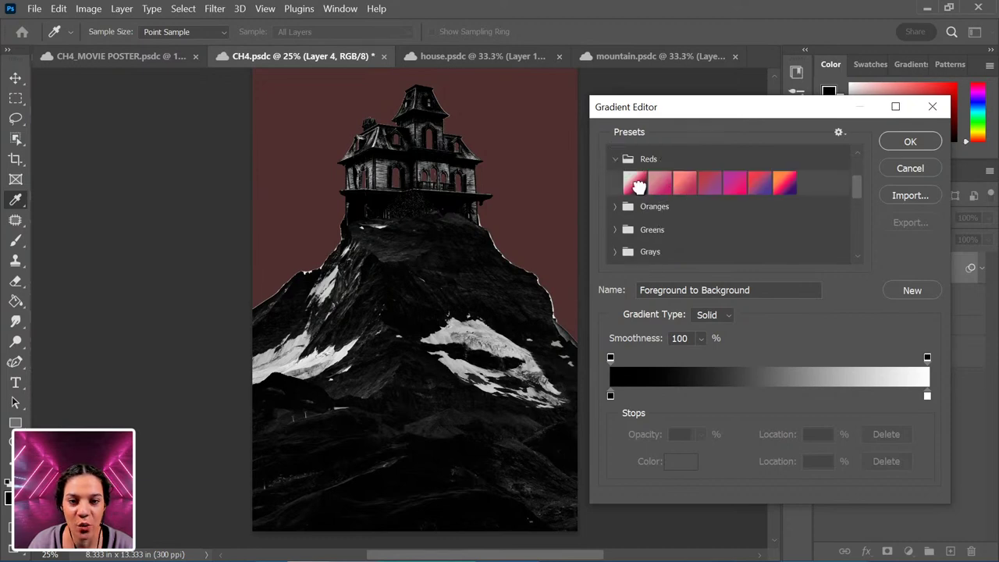
pyautogui.click(636, 185)
pyautogui.click(783, 184)
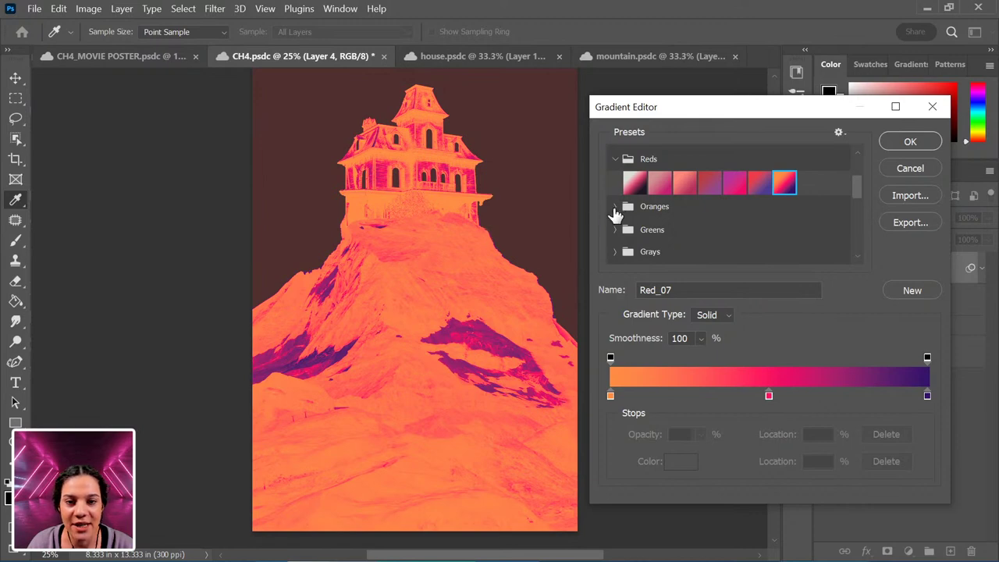
pyautogui.click(616, 207)
pyautogui.click(707, 232)
pyautogui.scroll(-1, 724, 233)
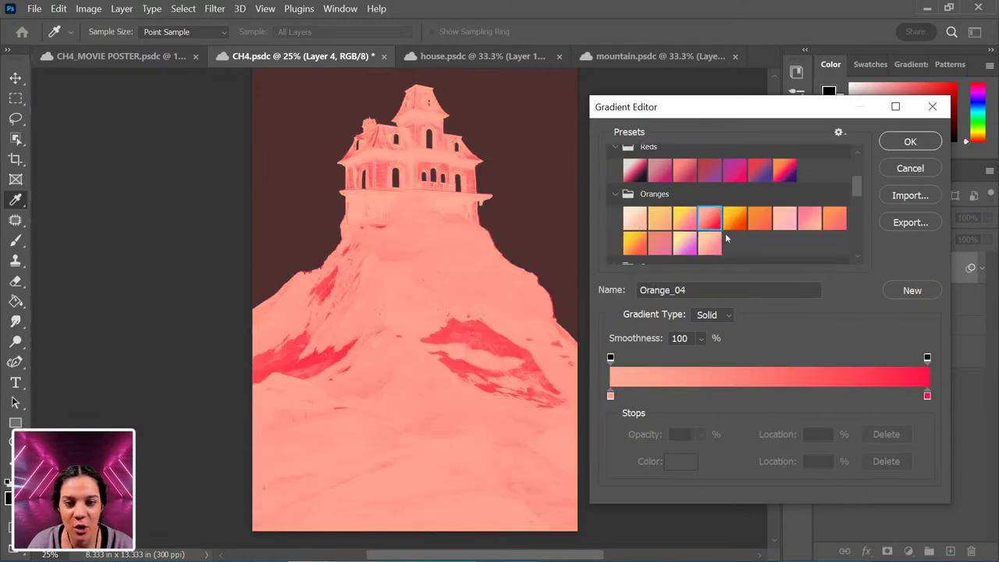
pyautogui.scroll(-8, 725, 233)
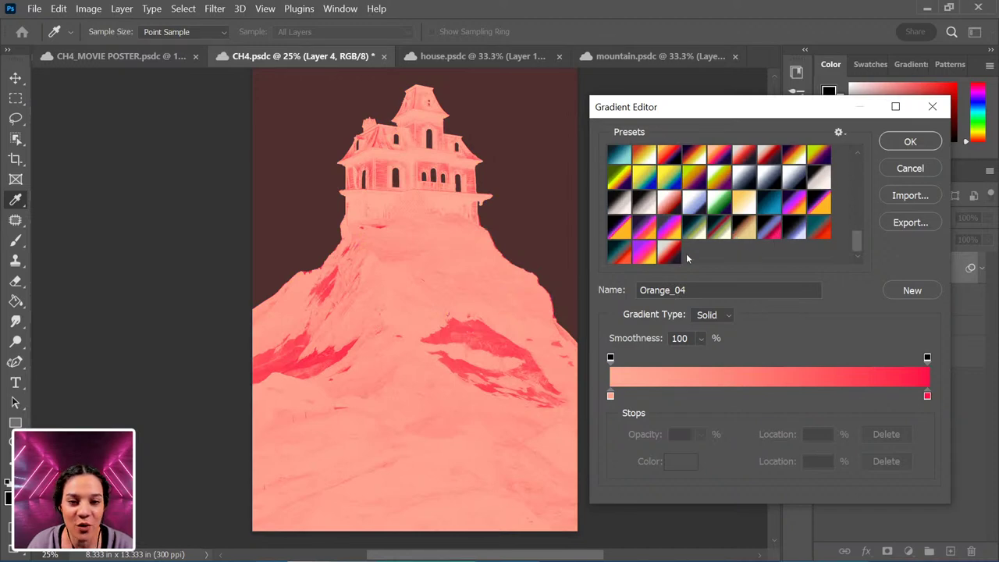
pyautogui.click(669, 254)
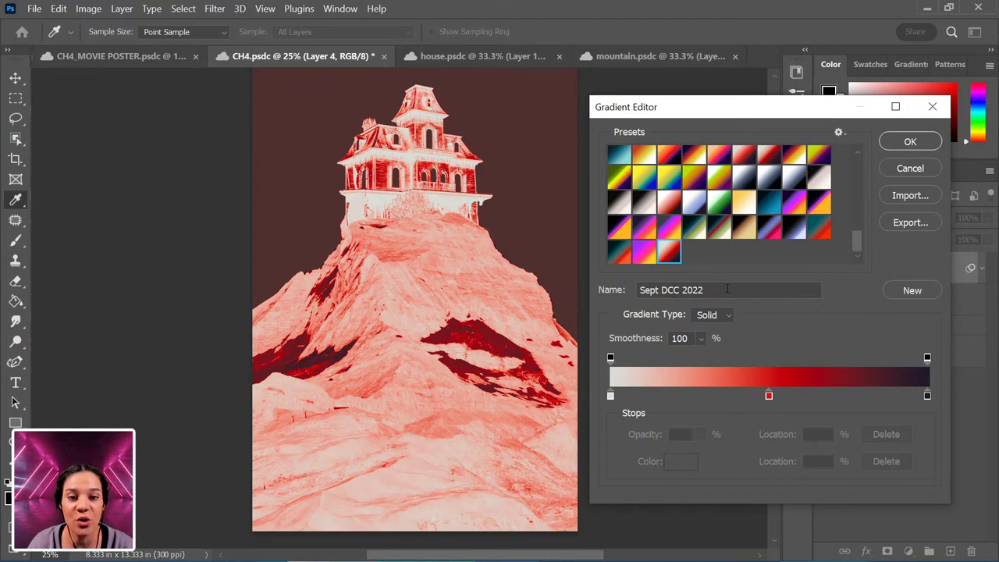
pyautogui.moveTo(768, 396)
pyautogui.mouseDown()
pyautogui.moveTo(787, 395)
pyautogui.moveTo(756, 396)
pyautogui.moveTo(766, 396)
pyautogui.mouseUp()
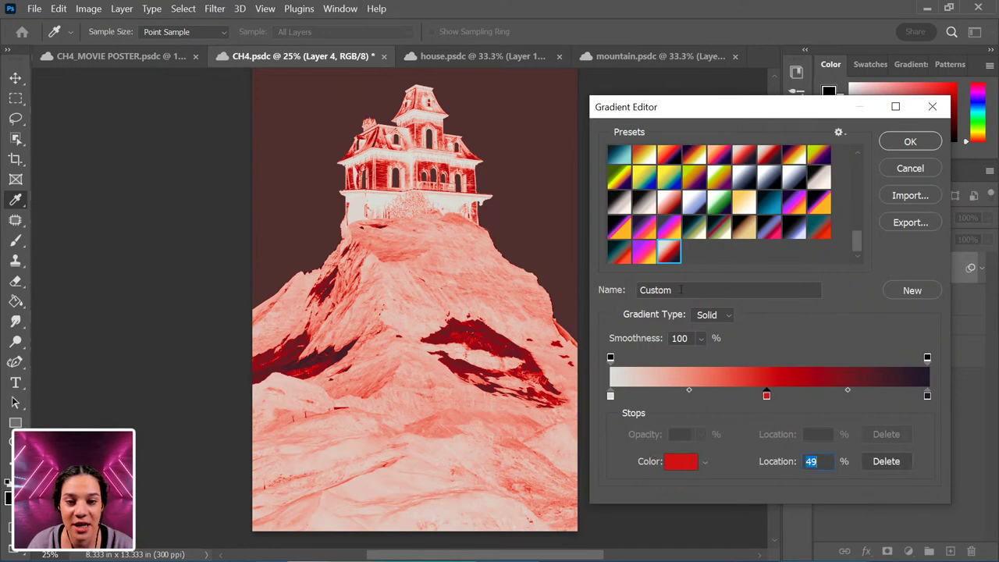
pyautogui.click(913, 291)
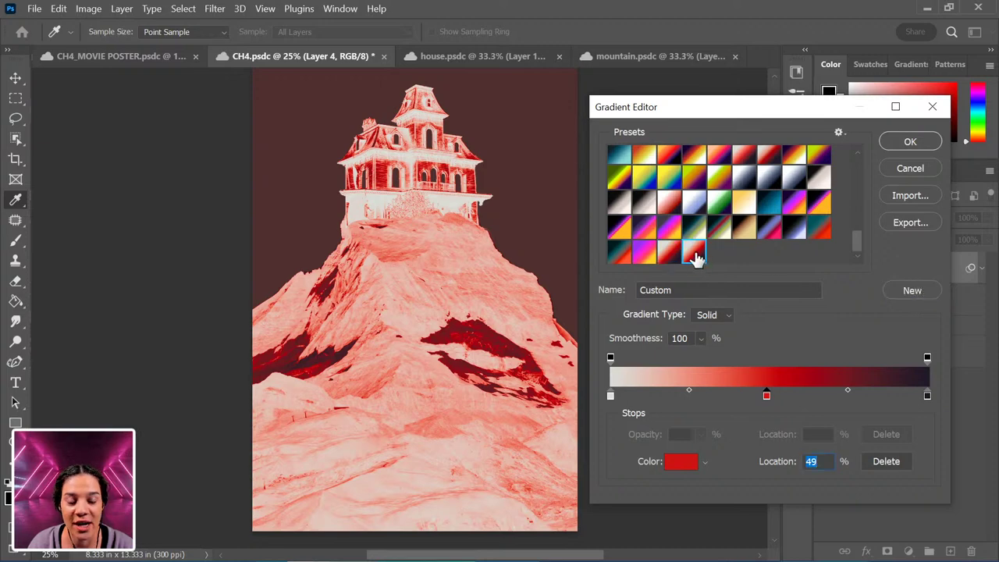
pyautogui.click(924, 143)
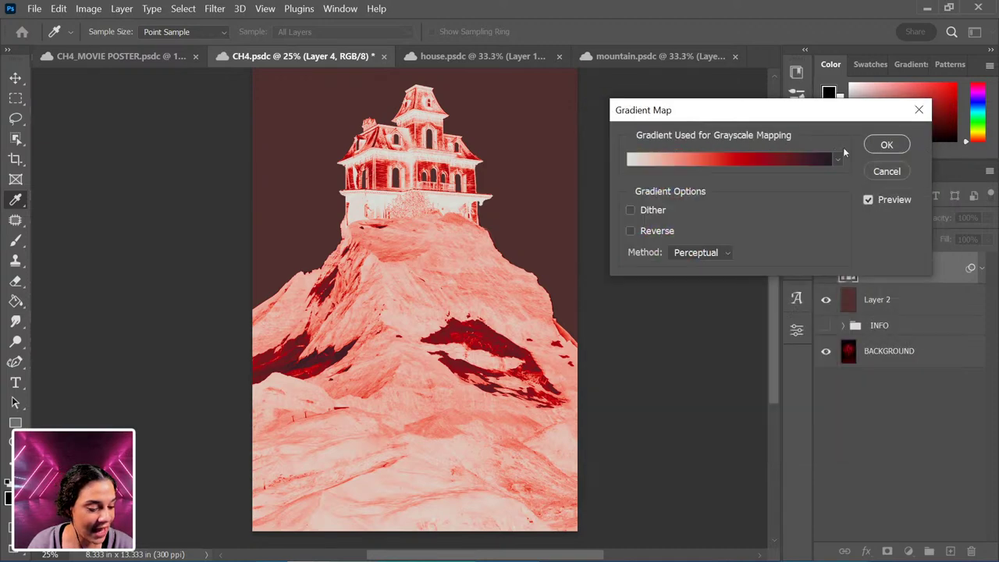
# Step: Reverse the gradient and move the red stop to about 47% with its right midpoint at 52%
pyautogui.click(631, 231)
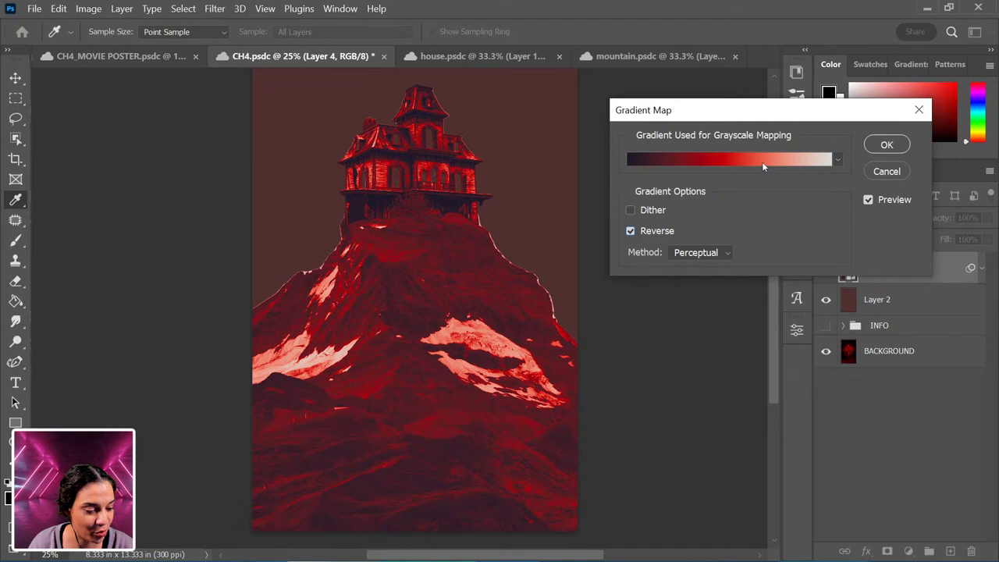
pyautogui.click(732, 158)
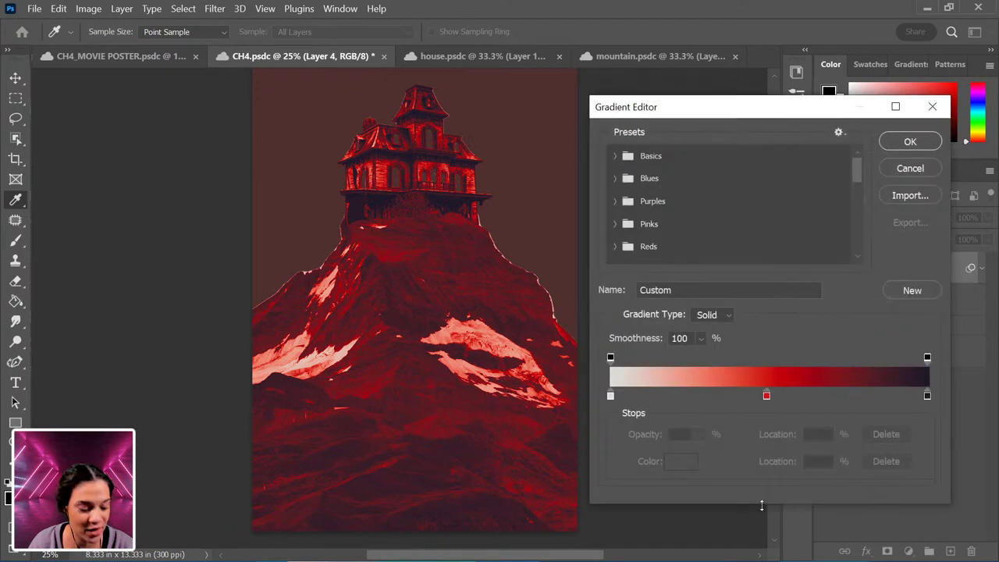
pyautogui.moveTo(765, 401); pyautogui.dragTo(653, 399)
pyautogui.click(678, 390)
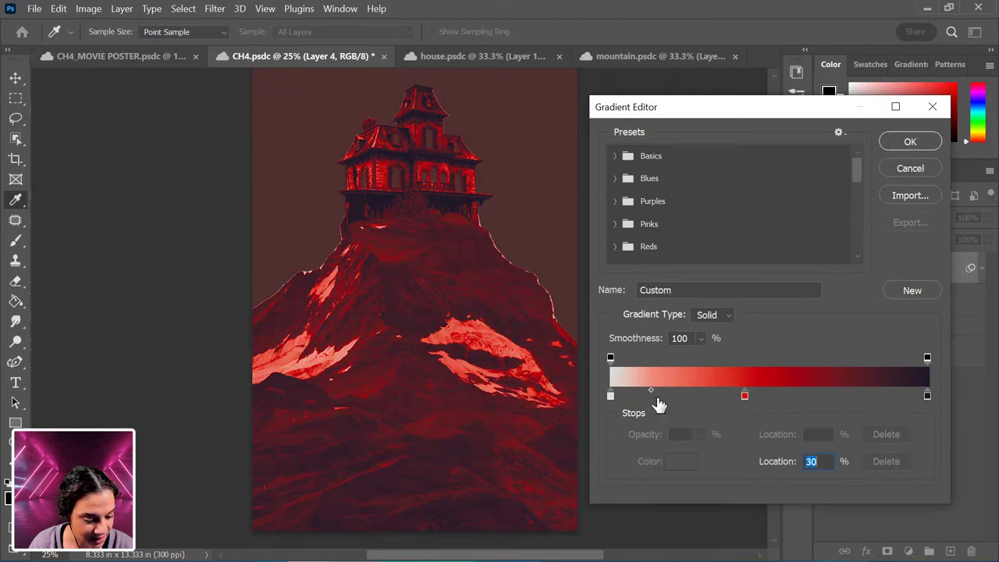
pyautogui.click(744, 398)
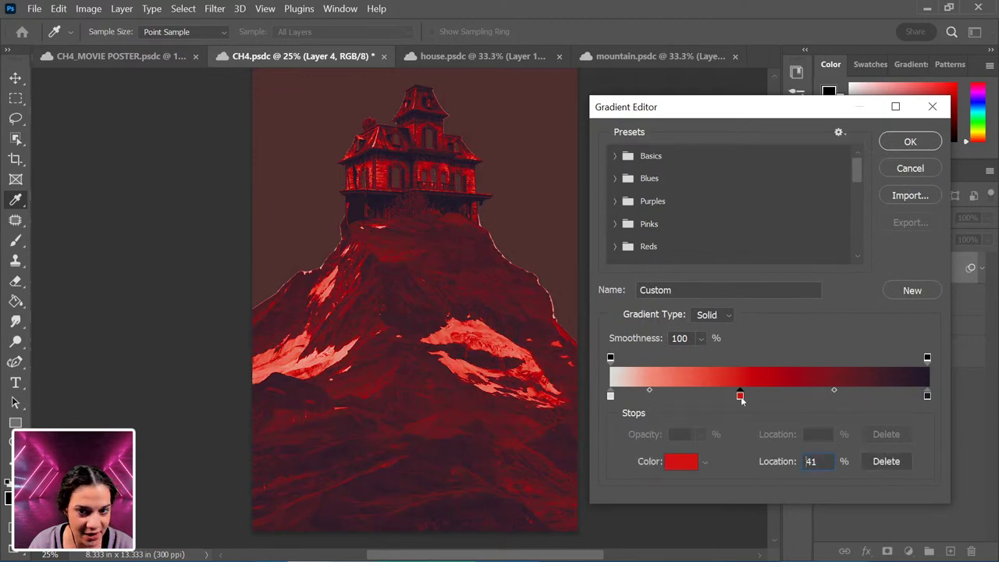
pyautogui.moveTo(742, 400); pyautogui.dragTo(759, 400)
pyautogui.click(841, 392)
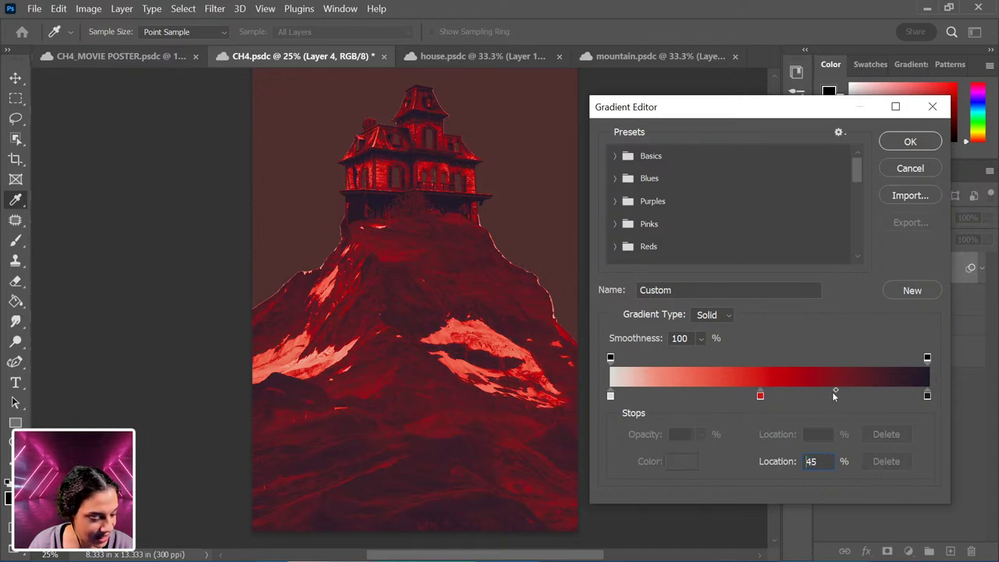
pyautogui.moveTo(827, 389); pyautogui.dragTo(847, 390)
# Step: Add a dark slate blue colour stop at 83%
pyautogui.click(873, 396)
pyautogui.click(681, 461)
pyautogui.click(376, 198)
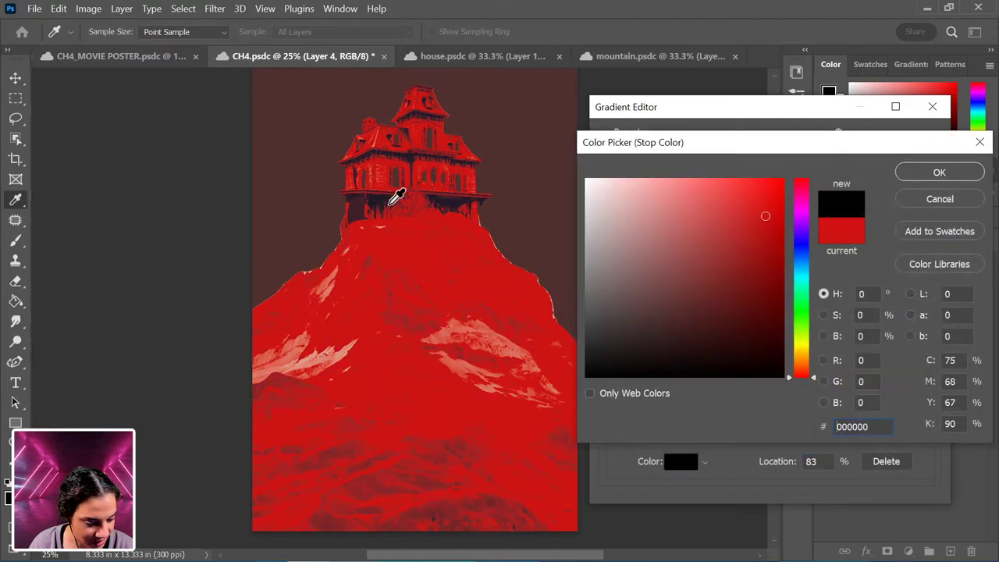
pyautogui.click(648, 336)
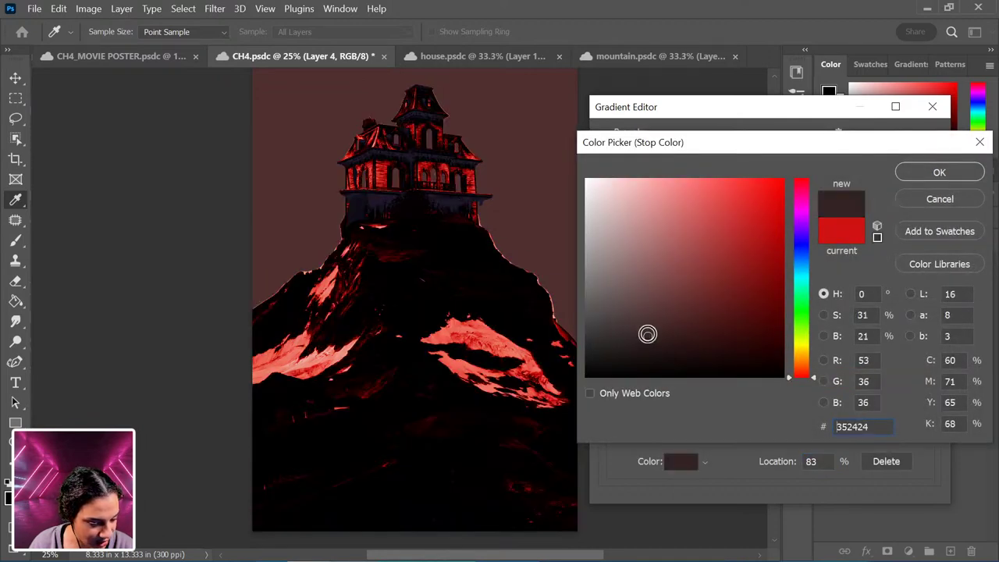
pyautogui.click(662, 314)
pyautogui.moveTo(811, 378); pyautogui.dragTo(811, 255)
pyautogui.moveTo(654, 316)
pyautogui.mouseDown()
pyautogui.moveTo(642, 341)
pyautogui.moveTo(647, 327)
pyautogui.mouseUp()
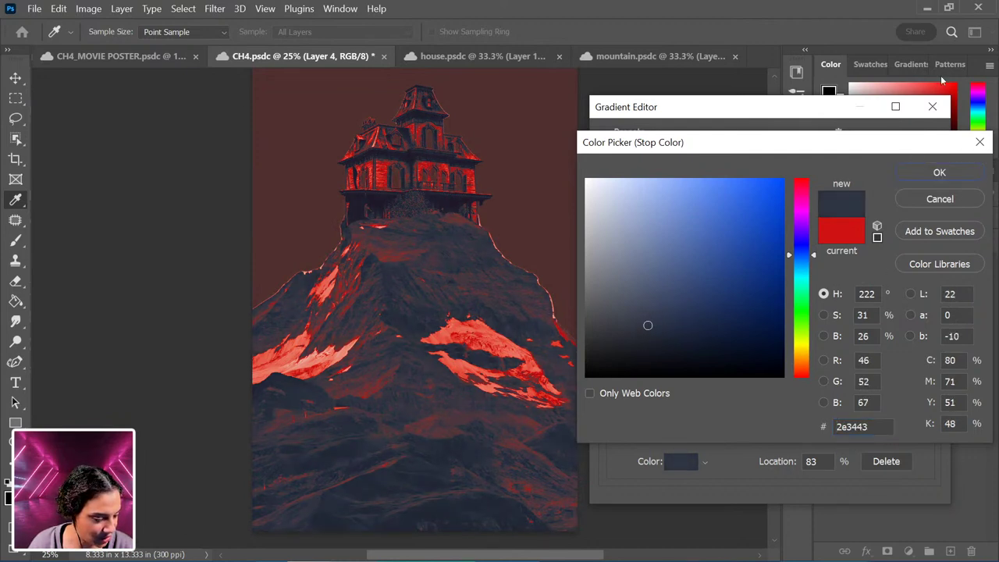
pyautogui.click(939, 174)
# Step: Move the slate stop to about 89% and the red stop to 49%, then apply the gradient map
pyautogui.moveTo(875, 398); pyautogui.dragTo(893, 398)
pyautogui.moveTo(761, 397); pyautogui.dragTo(783, 403)
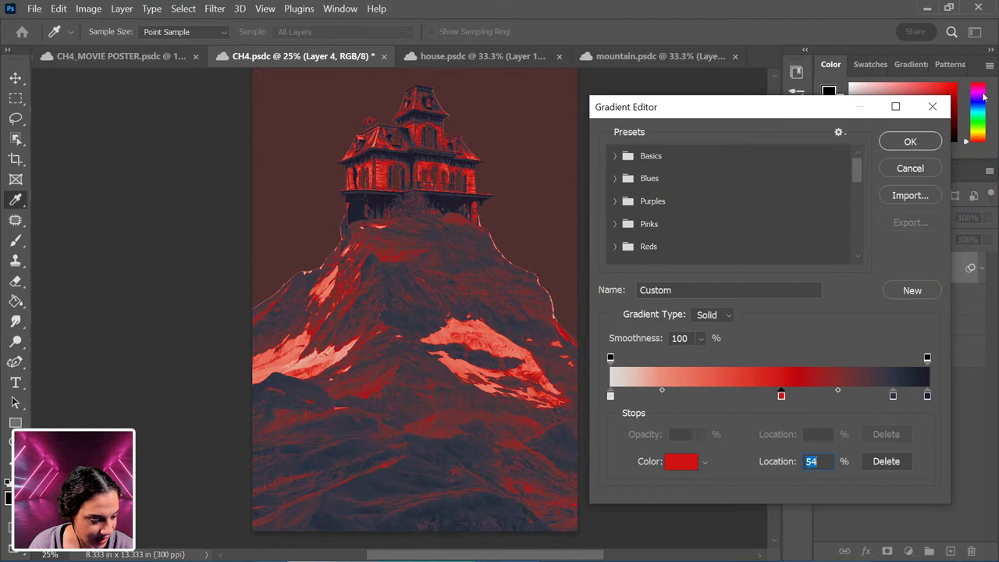
pyautogui.click(909, 141)
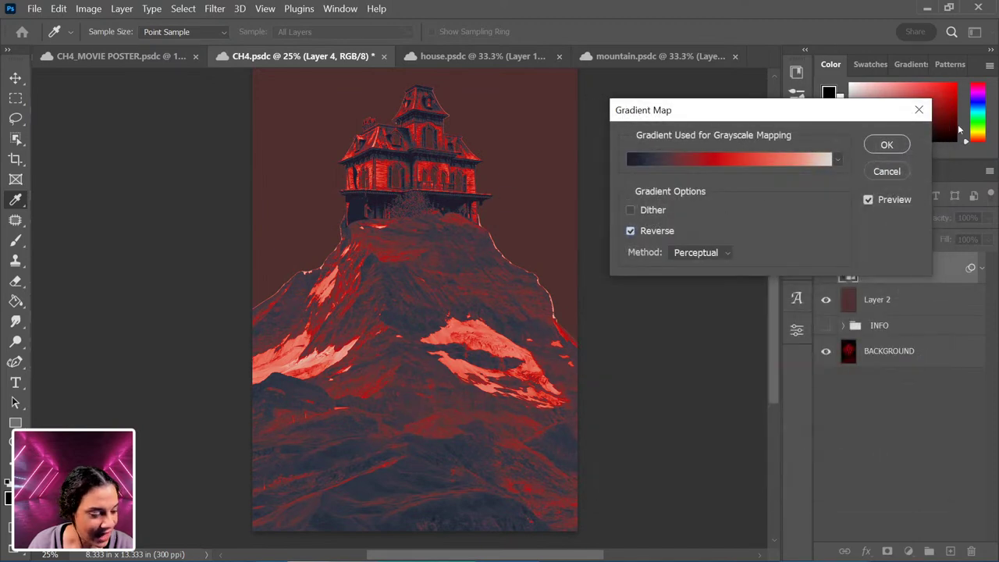
pyautogui.click(886, 144)
# Step: Save the document and fill Layer 2's maroon background with solid black
pyautogui.hotkey('ctrl', 's')
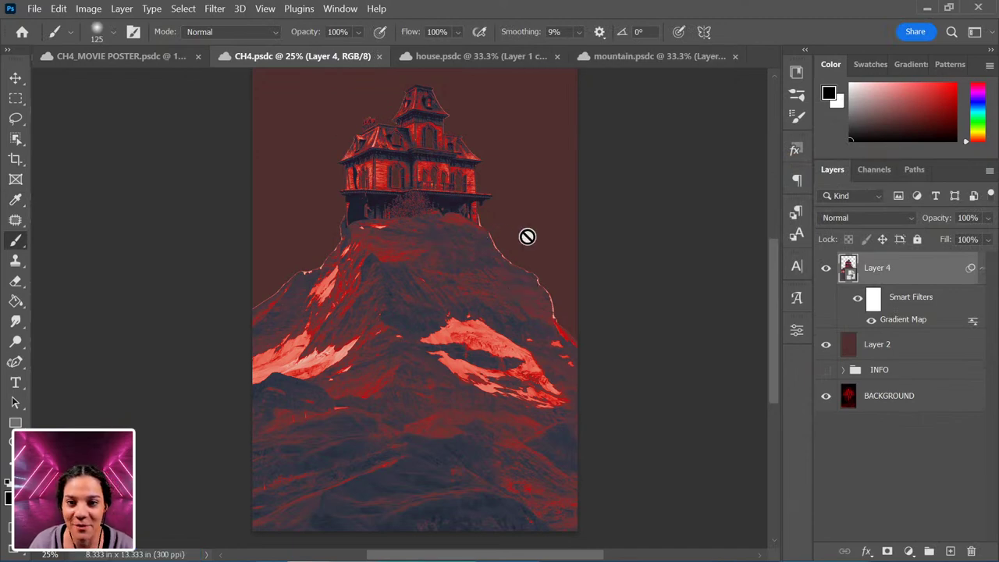
pyautogui.click(909, 351)
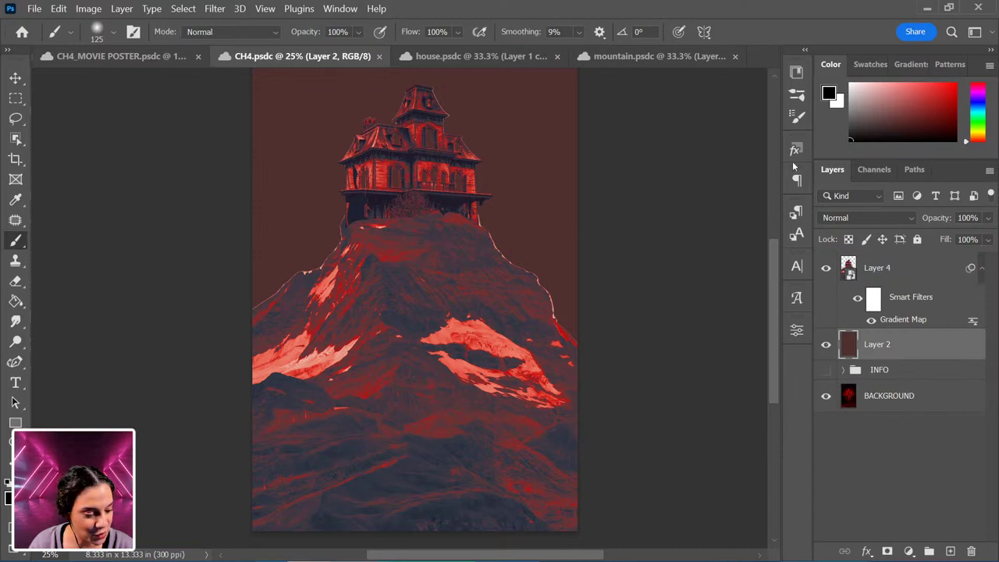
pyautogui.click(15, 302)
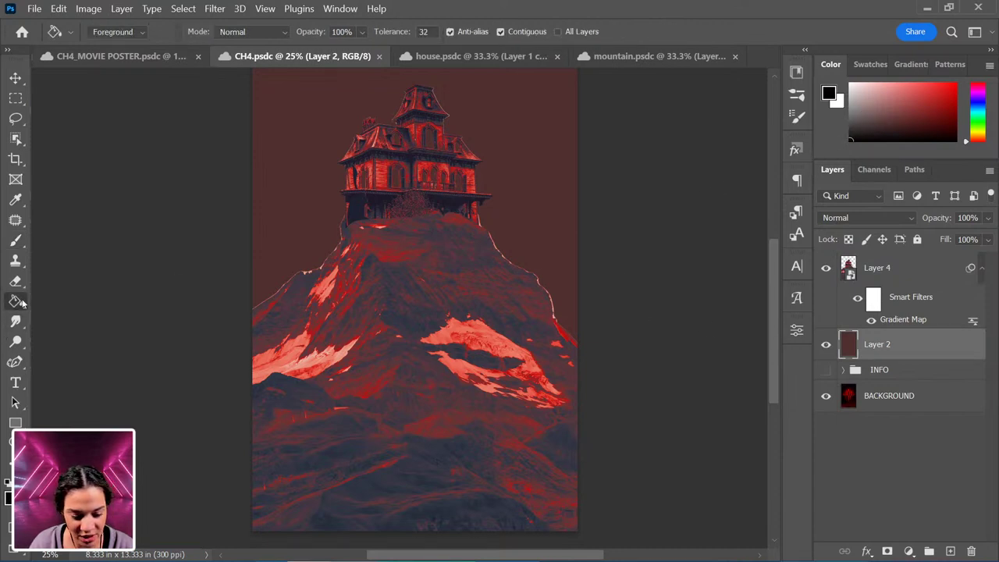
pyautogui.click(327, 215)
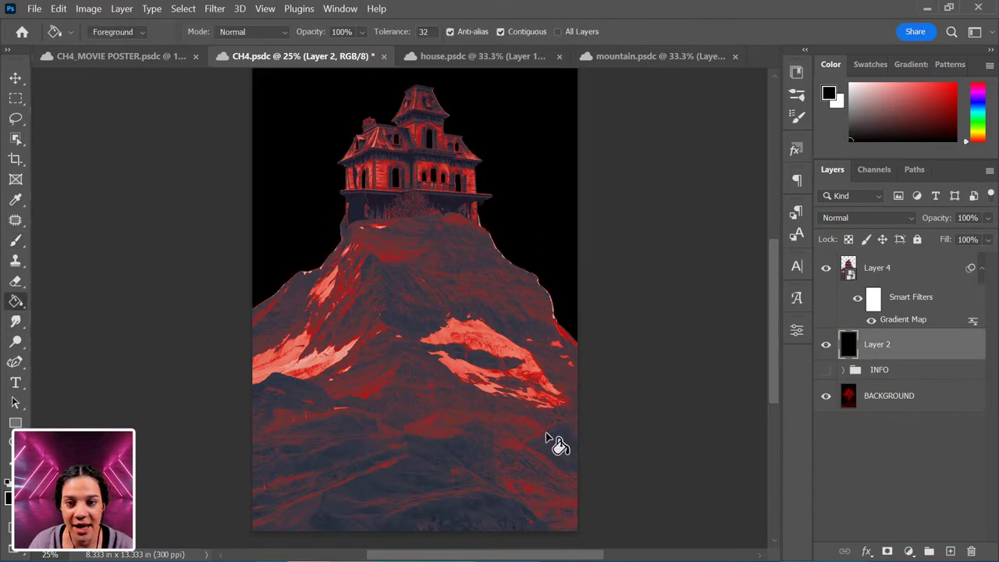
# Step: Zoom and pan to enlarge the mansion, then make Layer 4 the active layer
pyautogui.scroll(2, 668, 530)
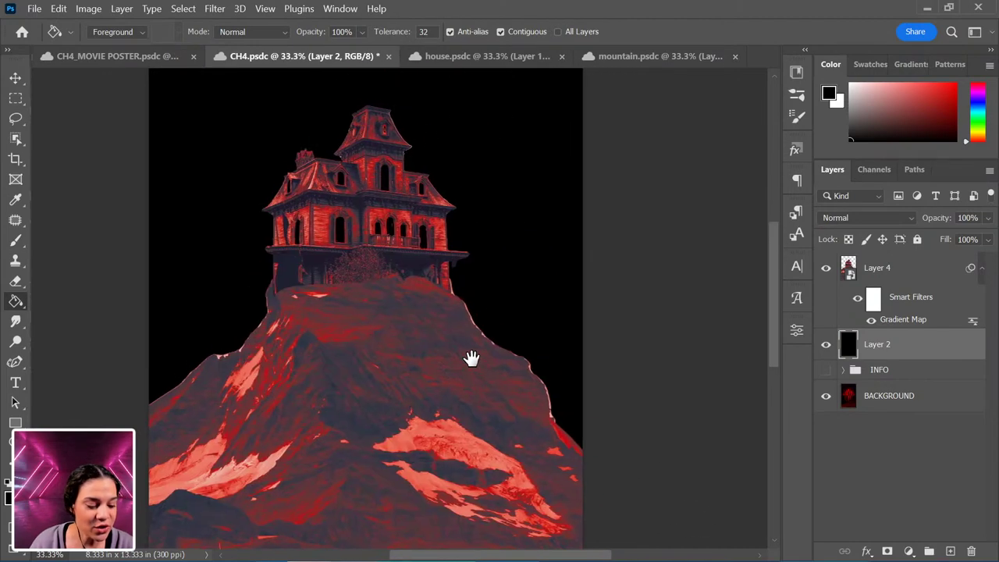
pyautogui.moveTo(469, 403)
pyautogui.mouseDown()
pyautogui.moveTo(478, 380)
pyautogui.moveTo(492, 410)
pyautogui.mouseUp()
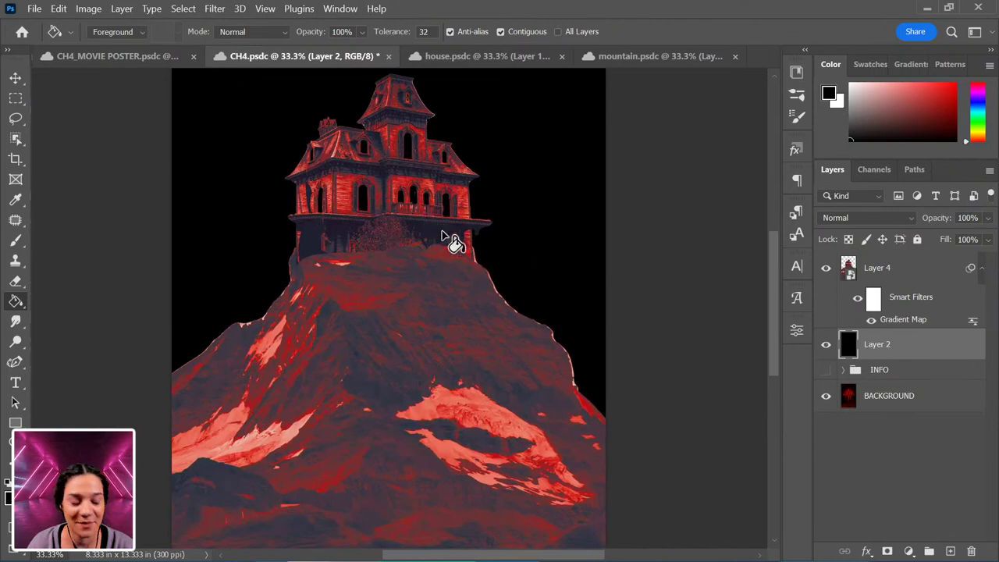
pyautogui.click(919, 274)
# Step: Open the Filter Gallery and zoom its preview out to show the whole poster
pyautogui.click(213, 9)
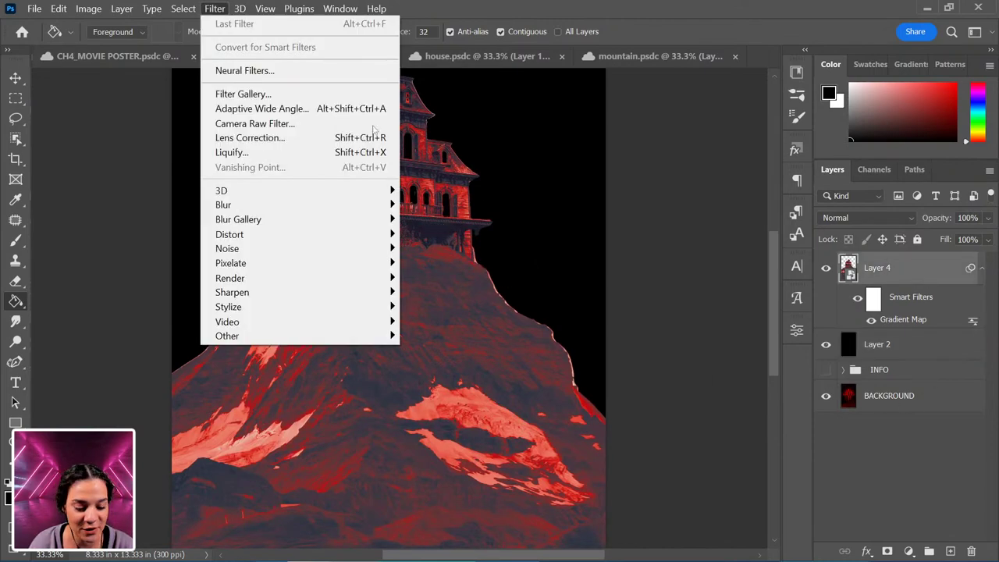
pyautogui.click(288, 94)
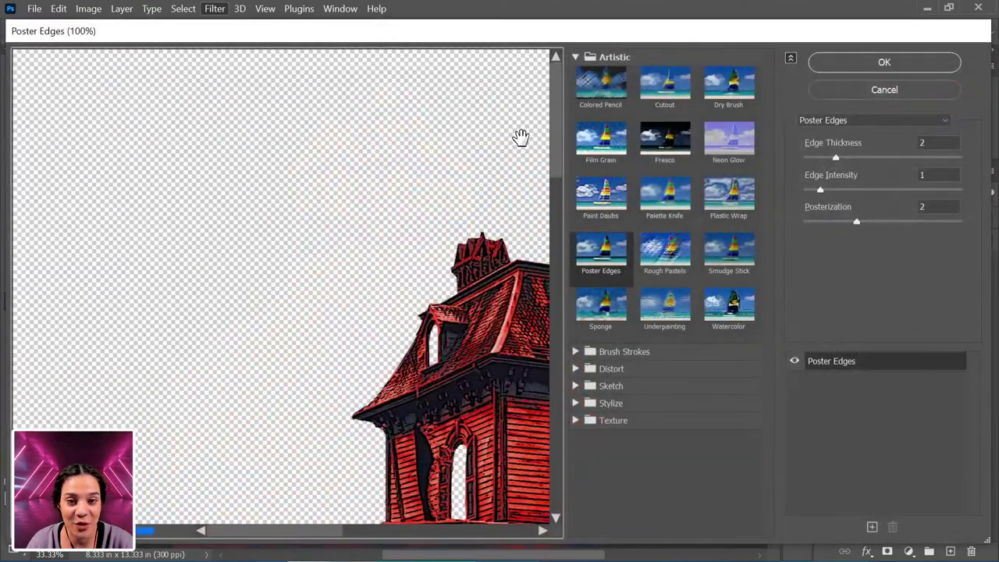
pyautogui.moveTo(495, 339); pyautogui.dragTo(303, 257)
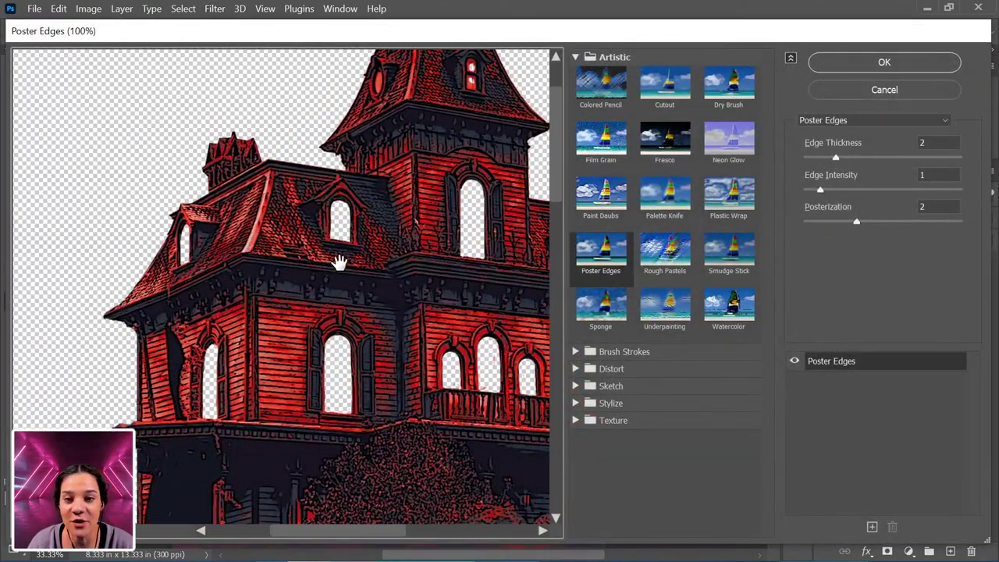
pyautogui.keyDown('alt'); pyautogui.click(422, 292); pyautogui.keyUp('alt')
pyautogui.keyDown('alt'); pyautogui.click(424, 294); pyautogui.keyUp('alt')
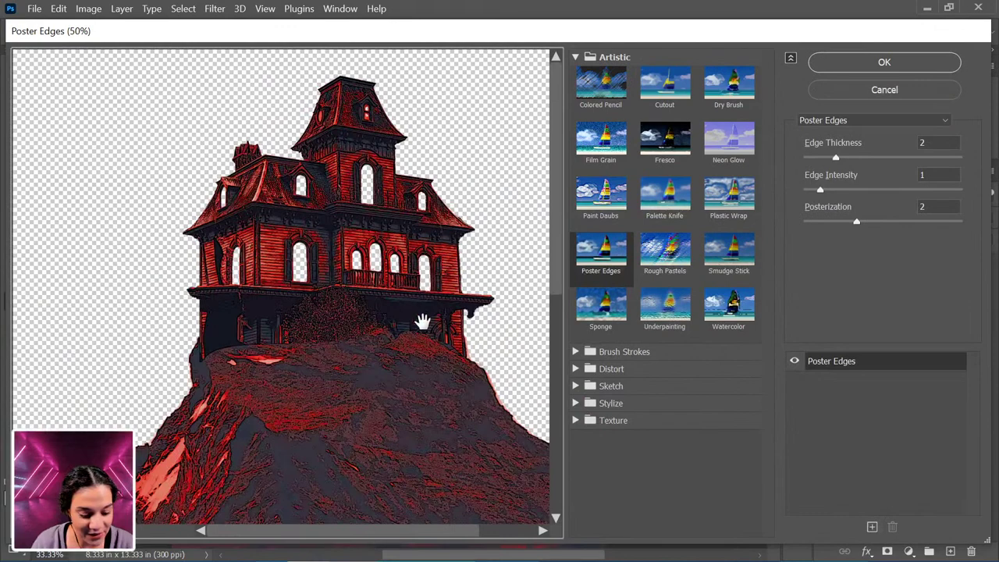
pyautogui.moveTo(464, 435); pyautogui.dragTo(424, 351)
pyautogui.keyDown('alt'); pyautogui.click(435, 359); pyautogui.keyUp('alt')
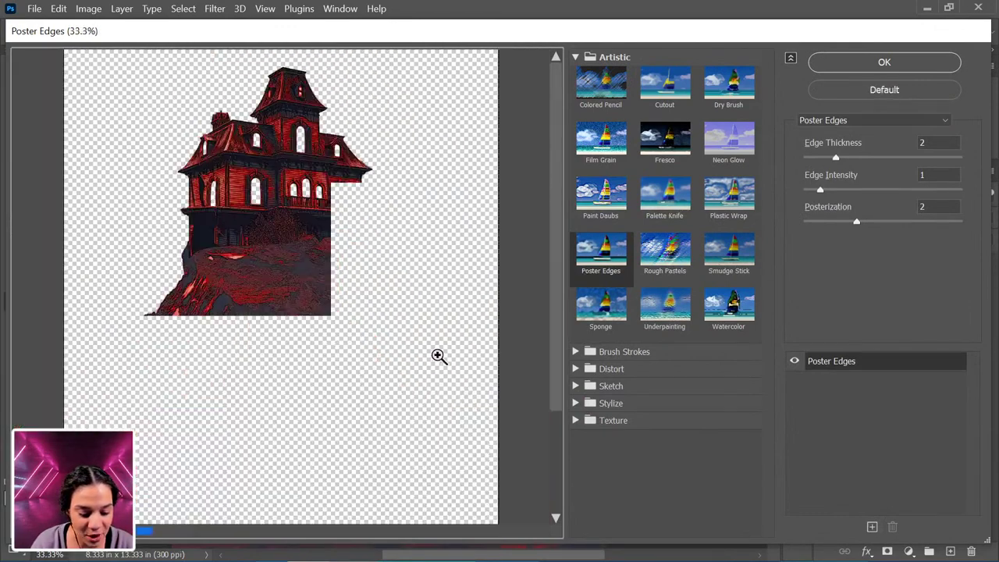
pyautogui.keyDown('alt'); pyautogui.click(439, 355); pyautogui.keyUp('alt')
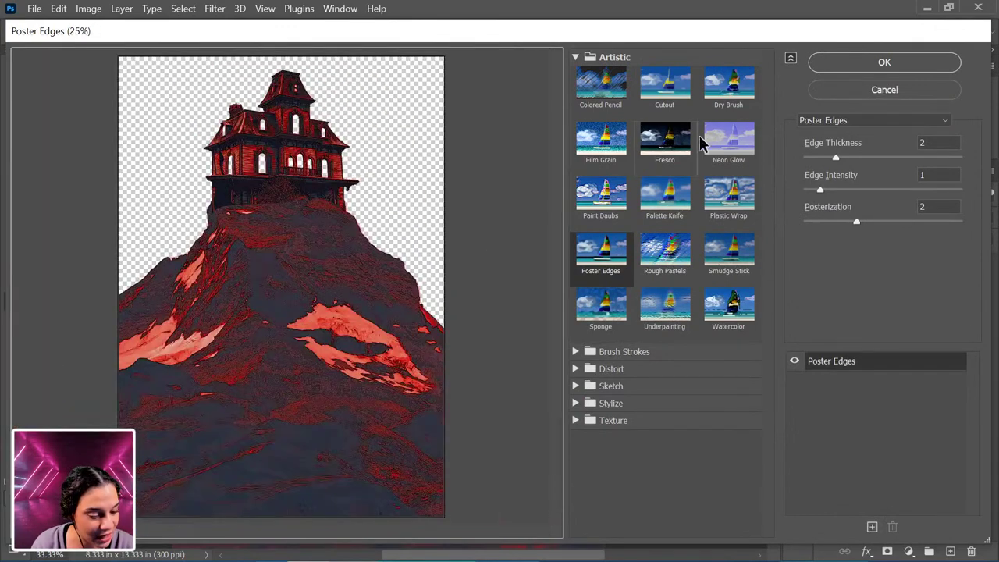
# Step: Compare the Poster Edges preview with the Cutout effect, reframing the house
pyautogui.click(600, 264)
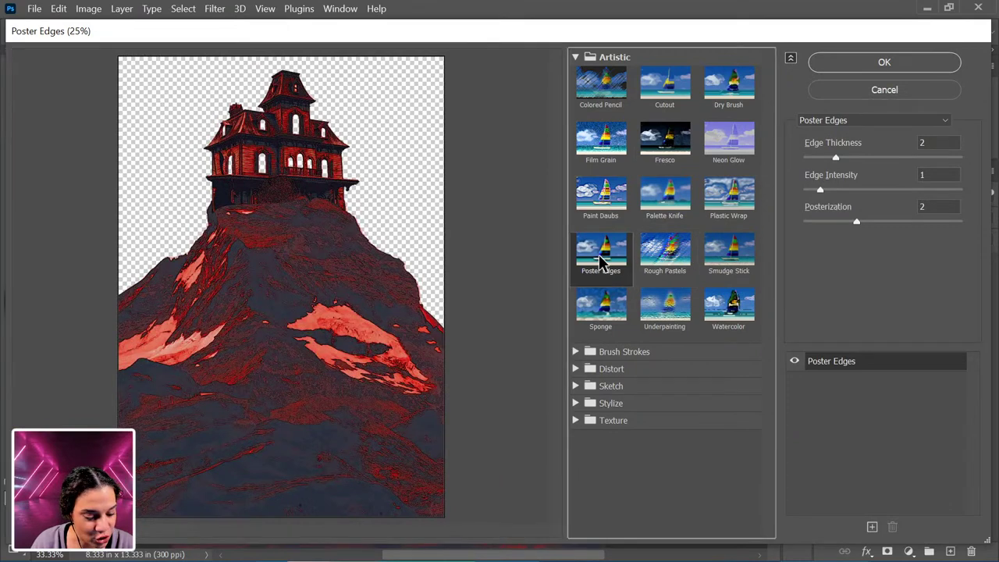
pyautogui.click(664, 86)
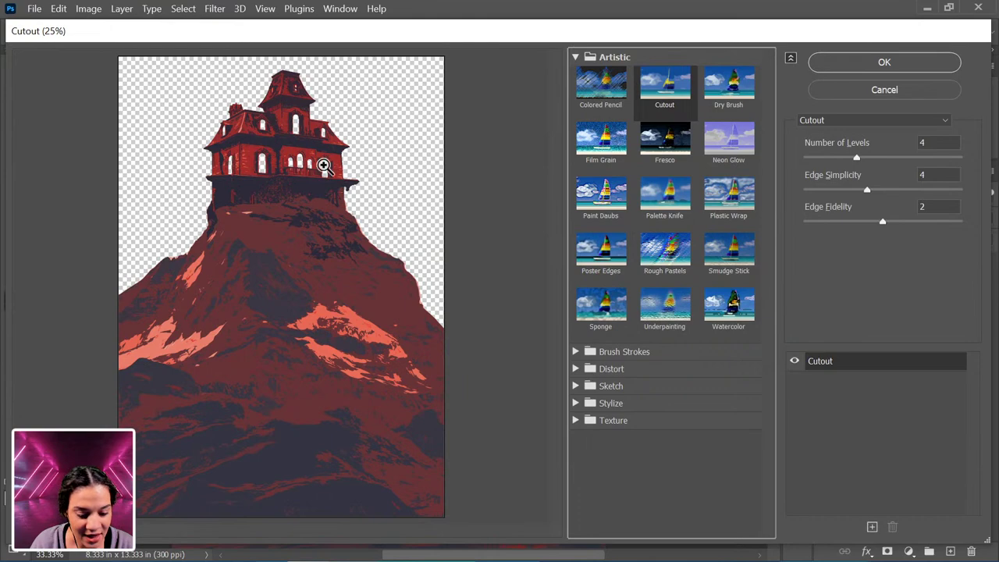
pyautogui.hotkey('ctrl', '+')
pyautogui.hotkey('ctrl', '+')
pyautogui.hotkey('ctrl', '-')
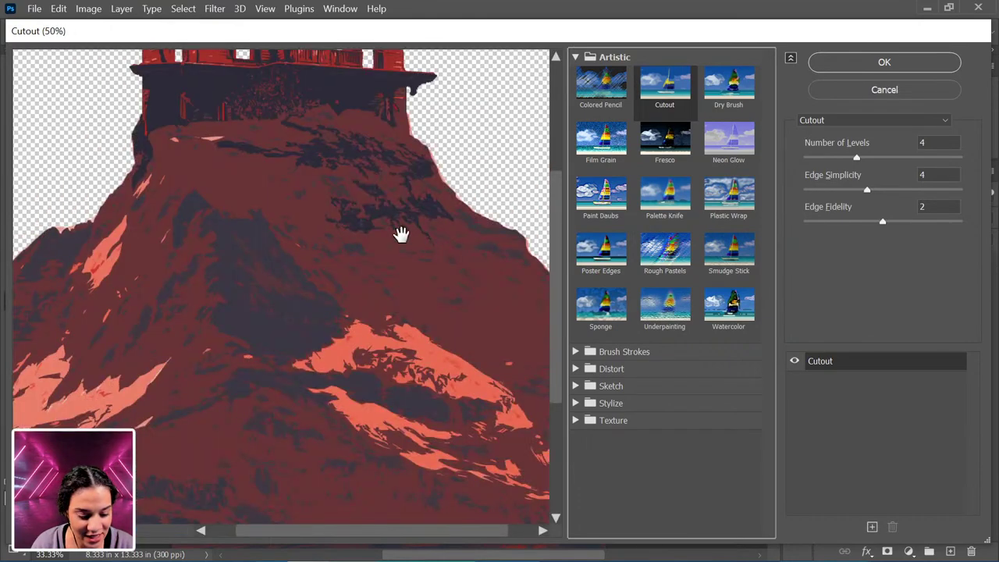
pyautogui.moveTo(415, 242); pyautogui.dragTo(363, 374)
pyautogui.moveTo(370, 430); pyautogui.dragTo(351, 383)
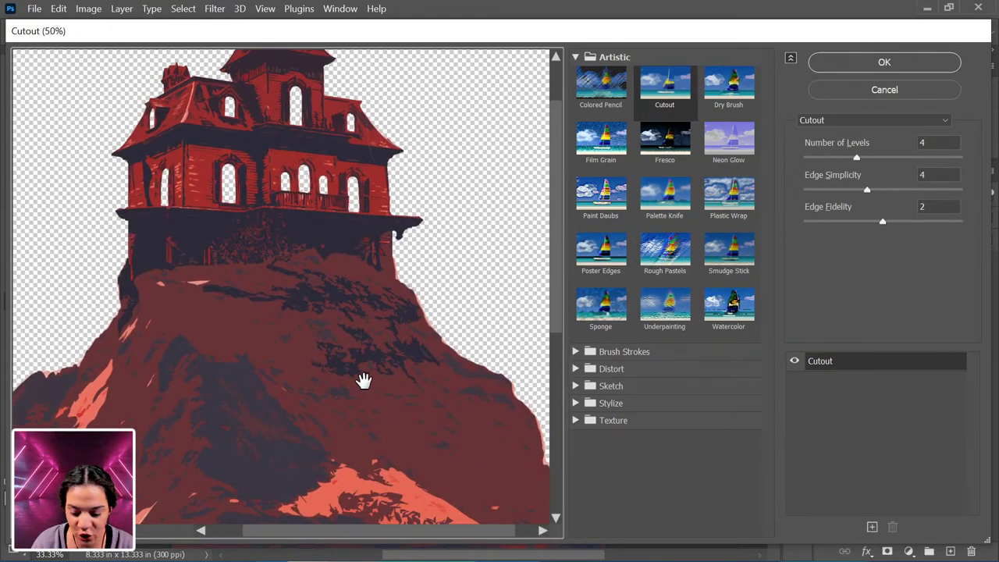
pyautogui.hotkey('ctrl', '-')
pyautogui.hotkey('ctrl', '-')
# Step: Set Poster Edges to Edge Thickness 4, Edge Intensity 0 and Posterization 4
pyautogui.click(601, 251)
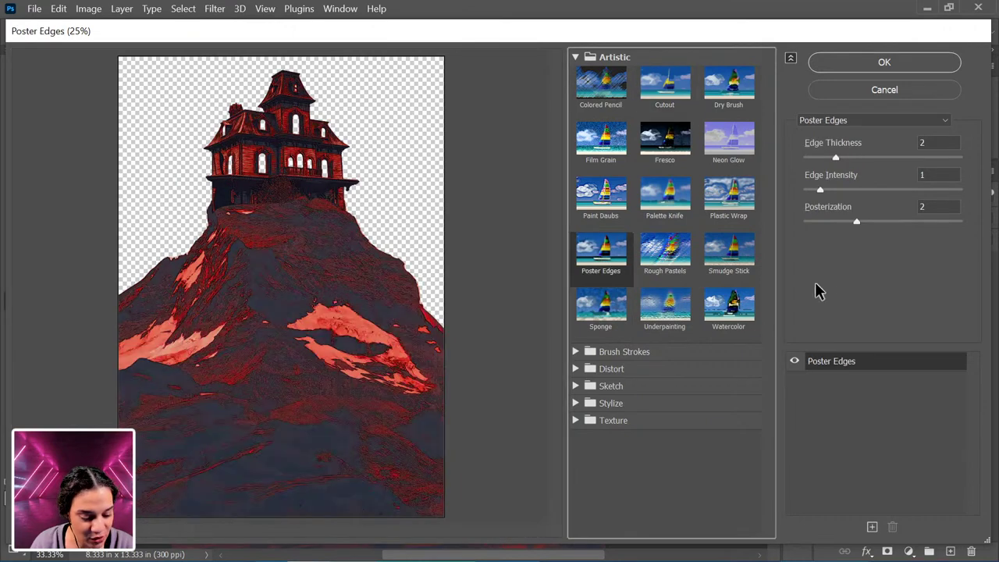
pyautogui.moveTo(836, 157); pyautogui.dragTo(862, 160)
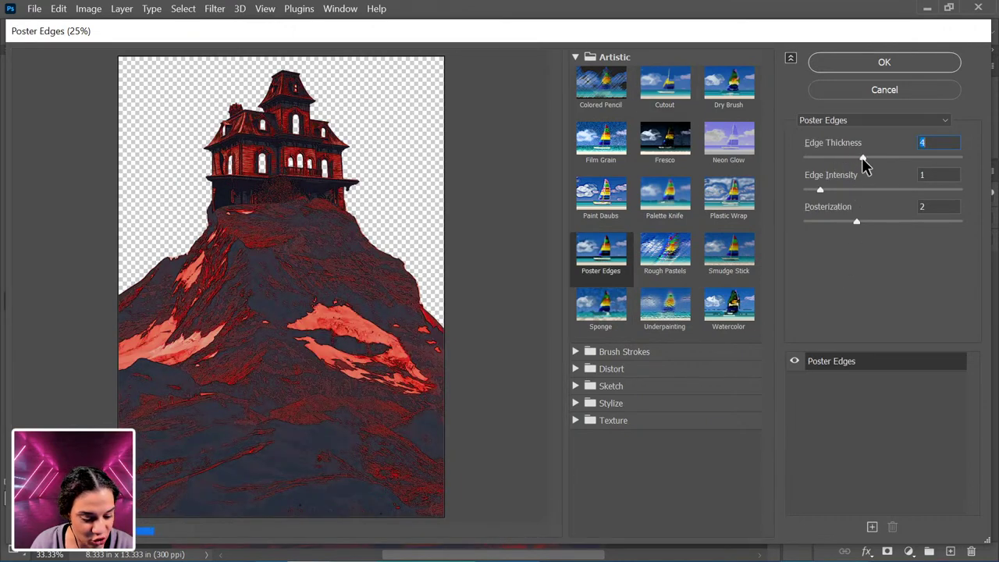
pyautogui.moveTo(819, 191); pyautogui.dragTo(795, 201)
pyautogui.moveTo(857, 222); pyautogui.dragTo(881, 223)
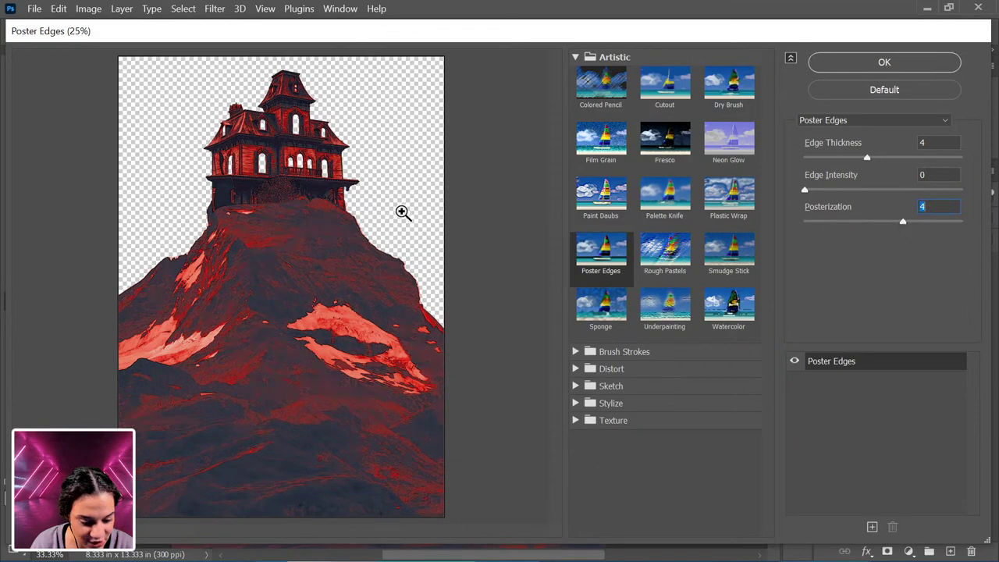
pyautogui.scroll(2, 399, 222)
pyautogui.scroll(-2, 399, 225)
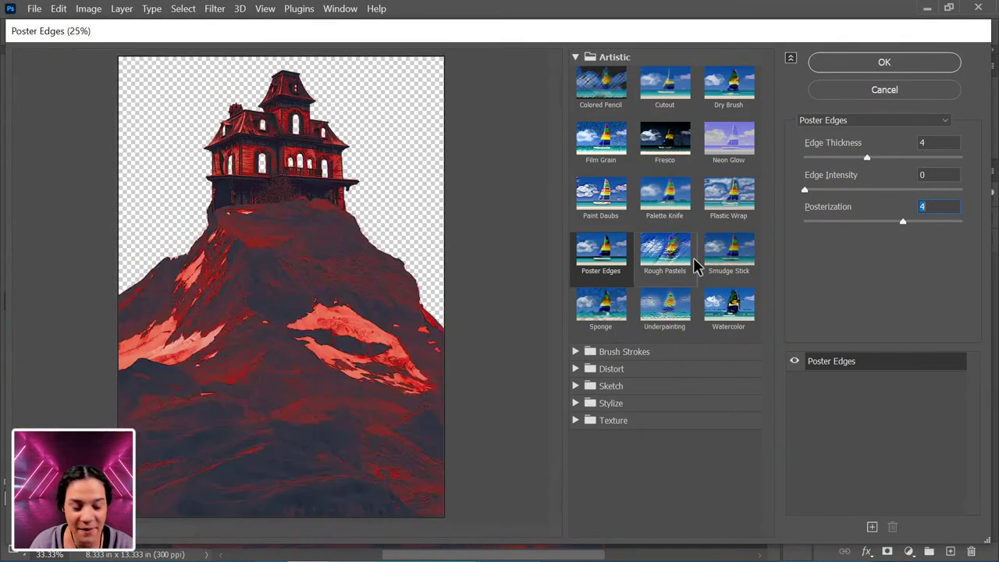
# Step: Try Cutout with 8 levels and lower edge simplicity, then apply Poster Edges instead
pyautogui.click(667, 88)
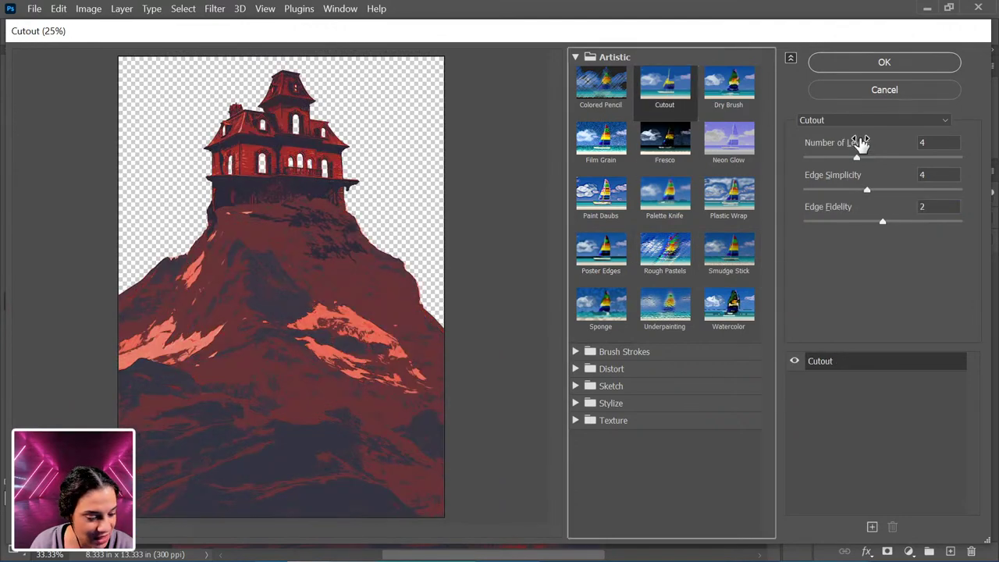
pyautogui.moveTo(858, 160); pyautogui.dragTo(974, 163)
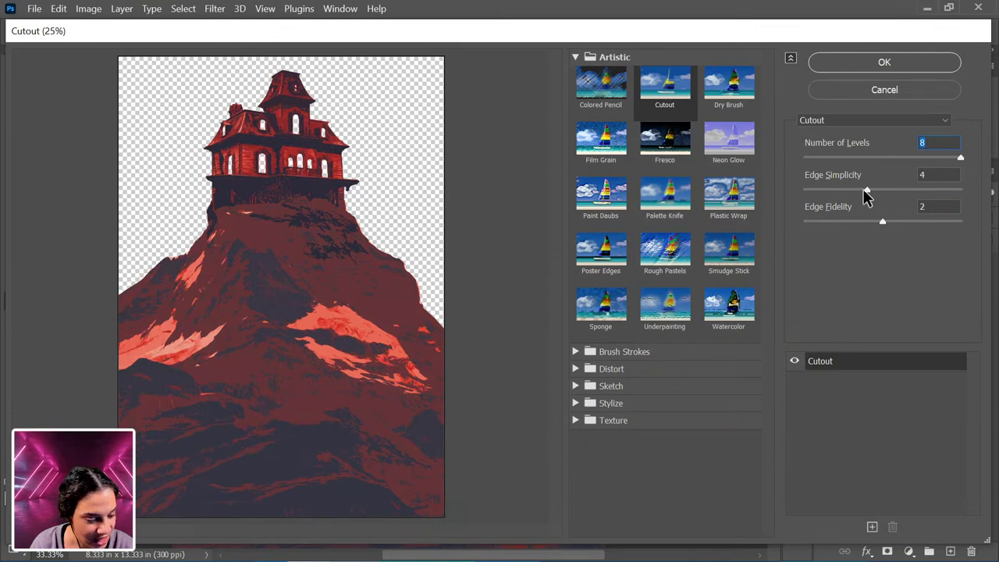
pyautogui.moveTo(866, 190); pyautogui.dragTo(943, 199)
pyautogui.moveTo(942, 197); pyautogui.dragTo(935, 197)
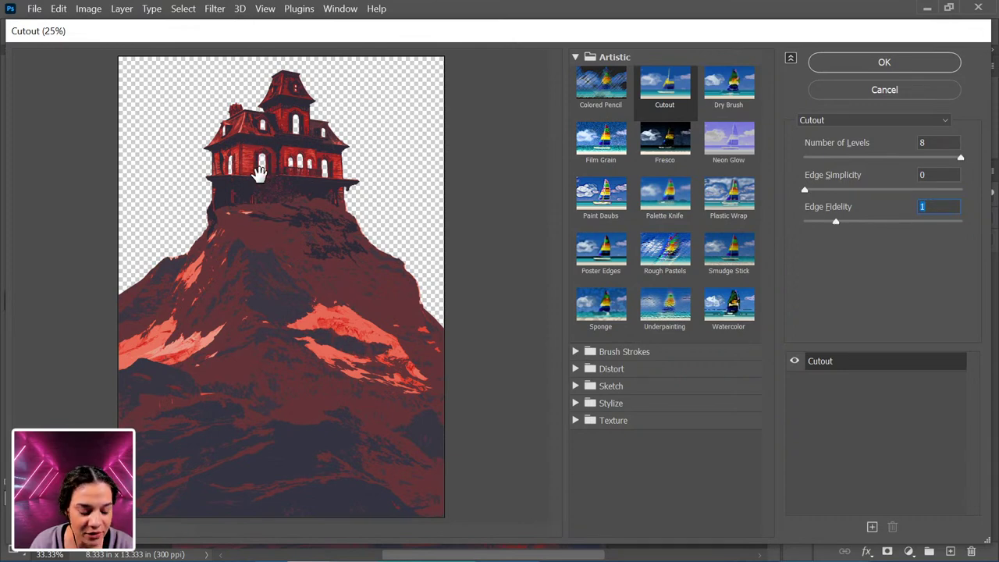
pyautogui.click(600, 266)
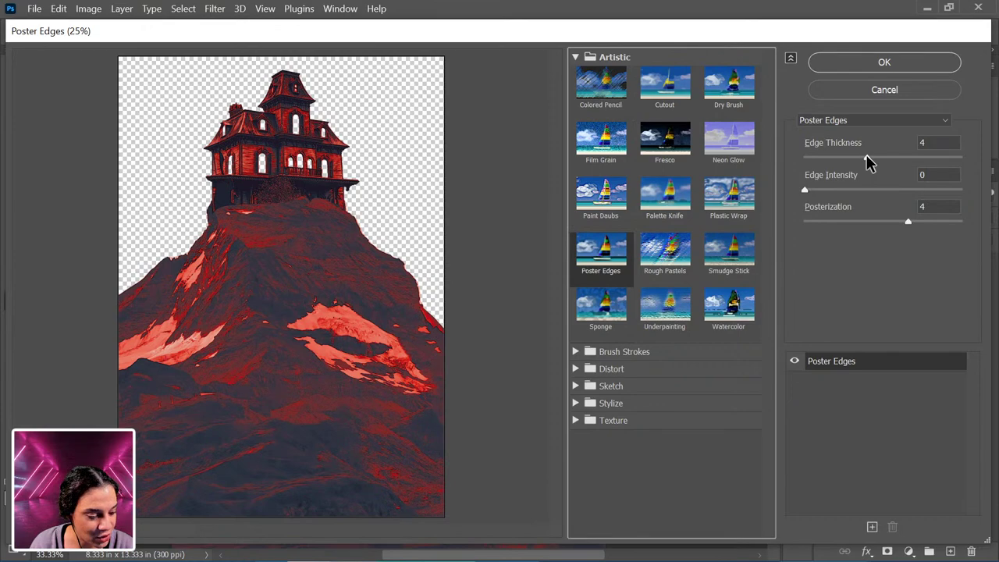
pyautogui.click(884, 63)
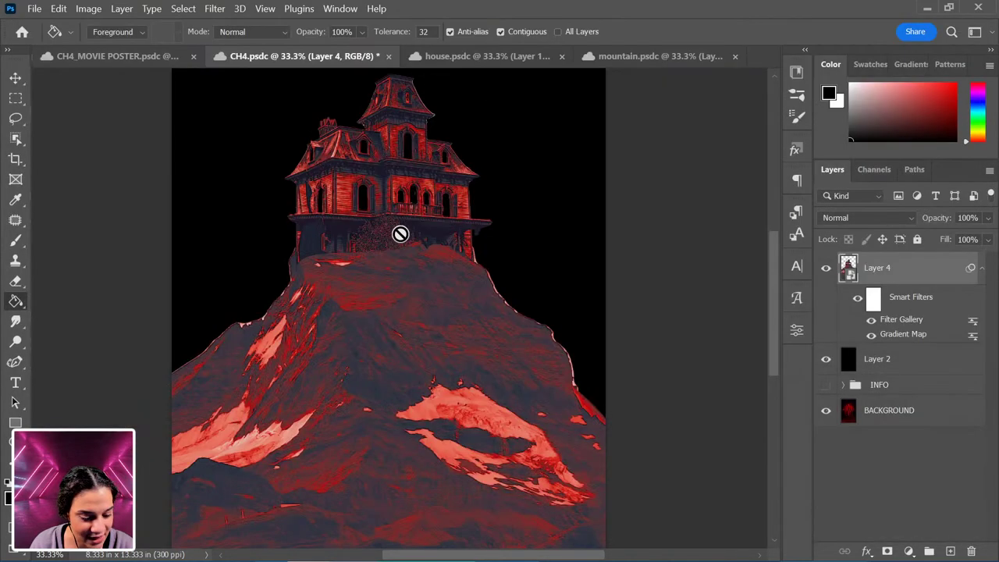
# Step: Inspect the poster-edged house up close, zoom back out to 25%, and select Layer 2
pyautogui.scroll(3, 549, 302)
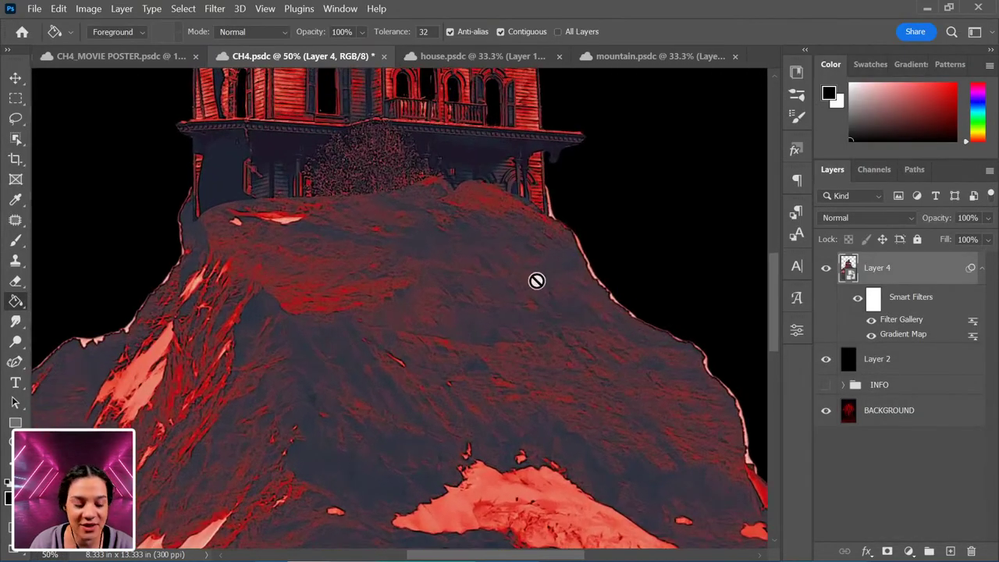
pyautogui.moveTo(501, 161); pyautogui.dragTo(455, 405)
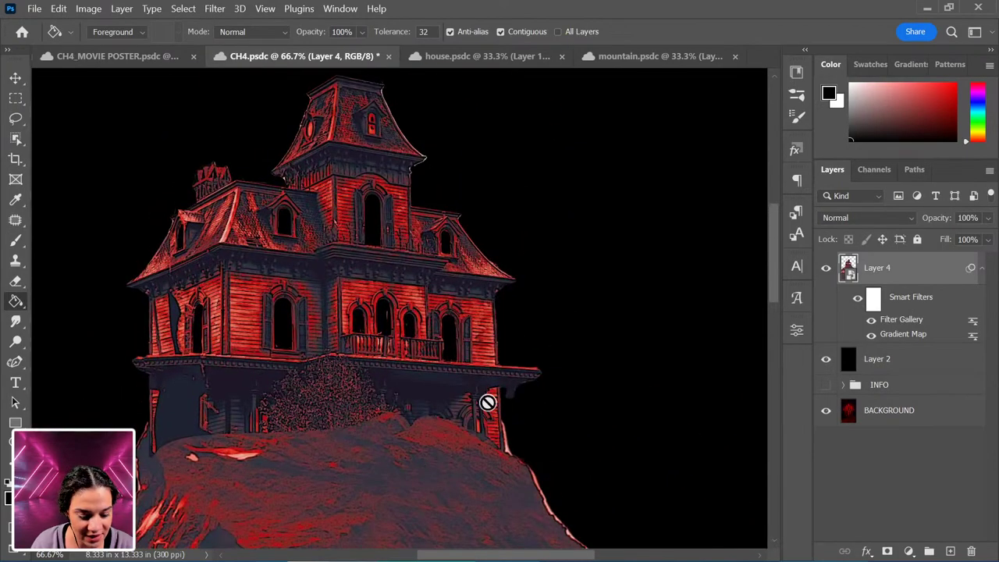
pyautogui.scroll(-4, 488, 402)
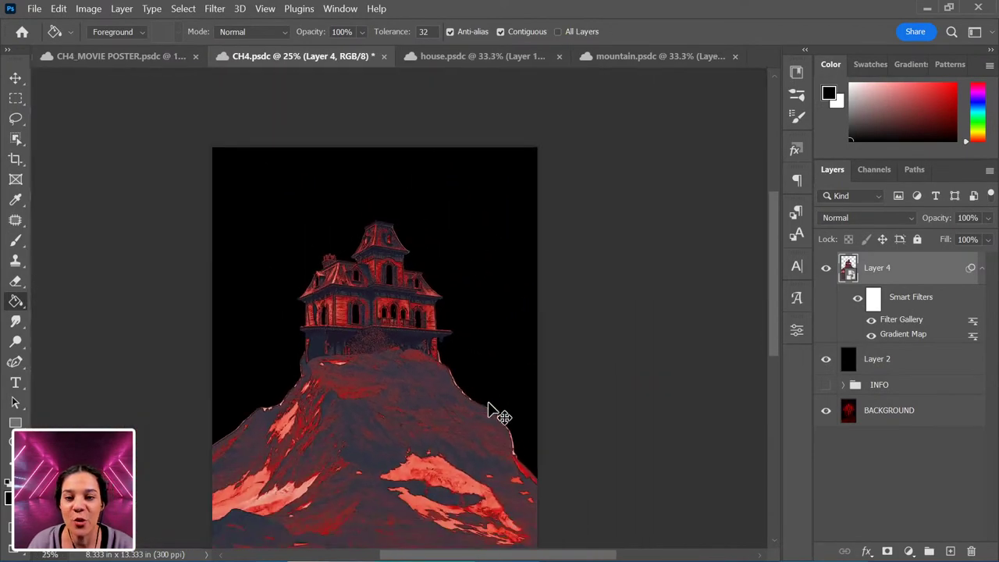
pyautogui.scroll(1, 516, 419)
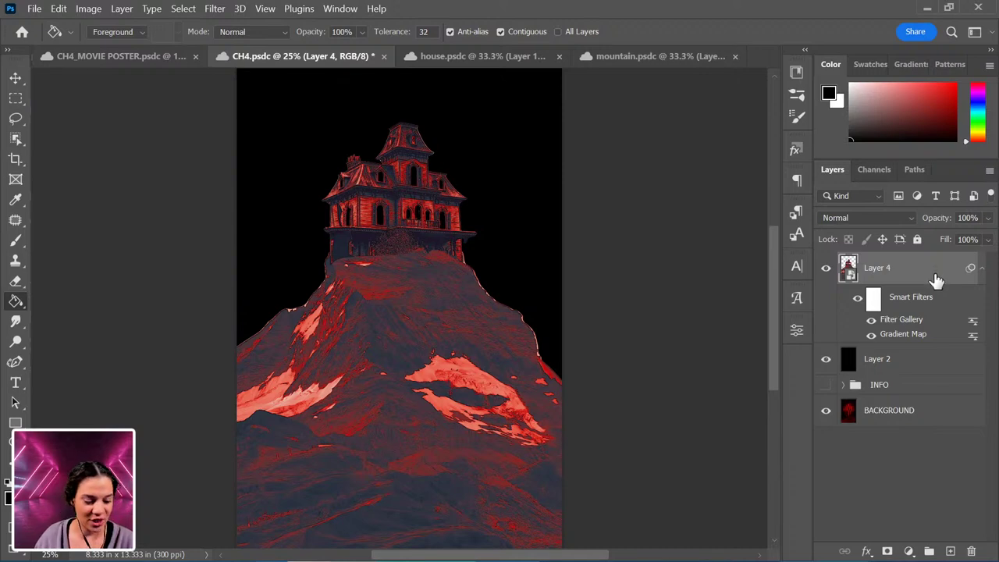
pyautogui.click(908, 365)
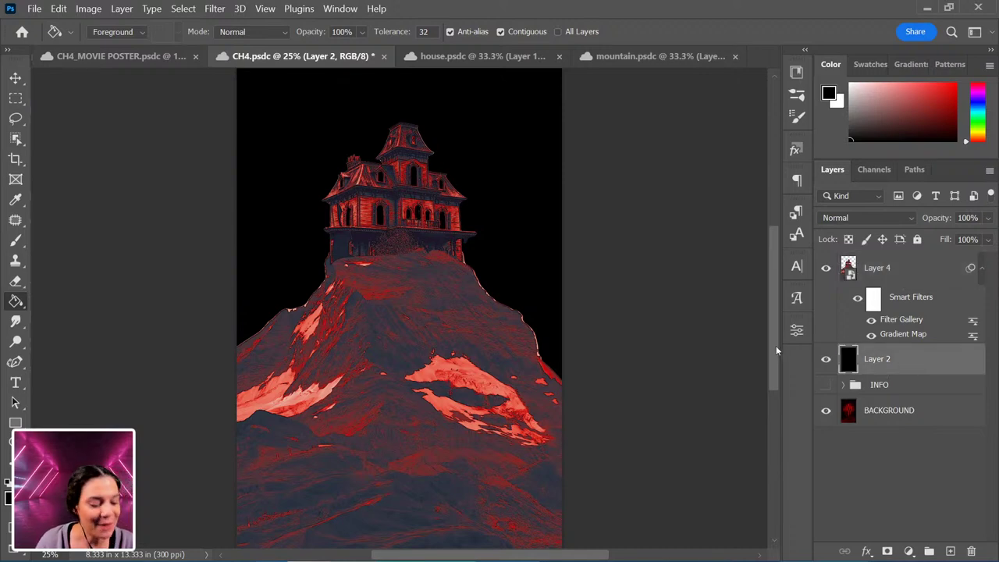
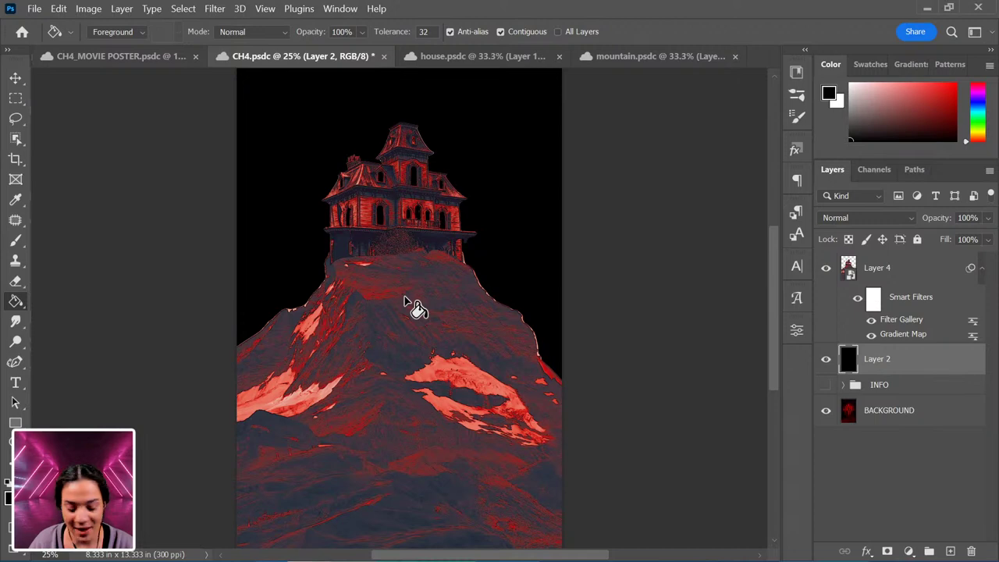
# Step: Set up a soft round 2000 px Dissolve brush using red sampled from the mountain
pyautogui.press('b')
pyautogui.rightClick(400, 244)
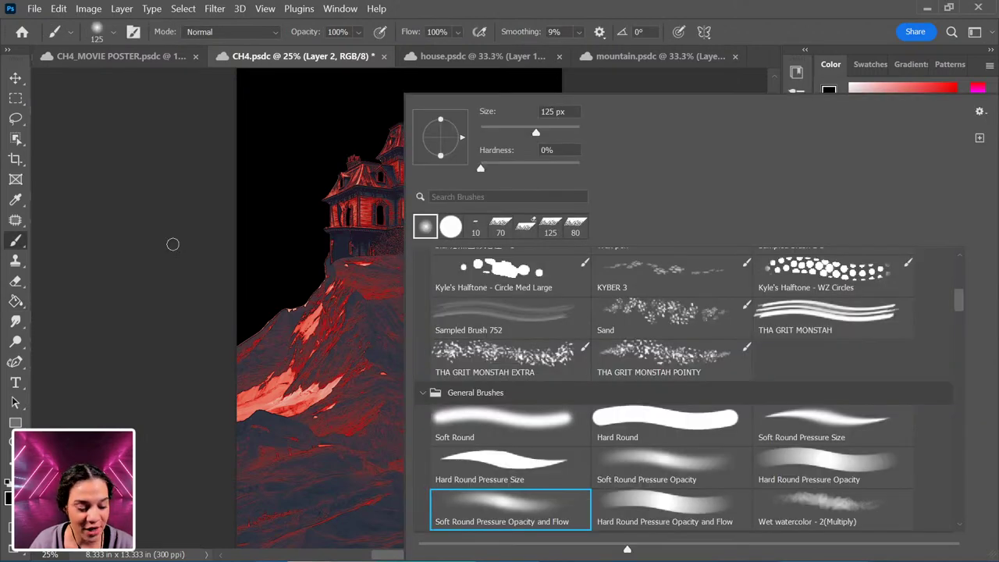
pyautogui.click(299, 281)
pyautogui.press(']')
pyautogui.press(']')
pyautogui.press(']')
pyautogui.press(']')
pyautogui.press(']')
pyautogui.press(']')
pyautogui.press(']')
pyautogui.press(']')
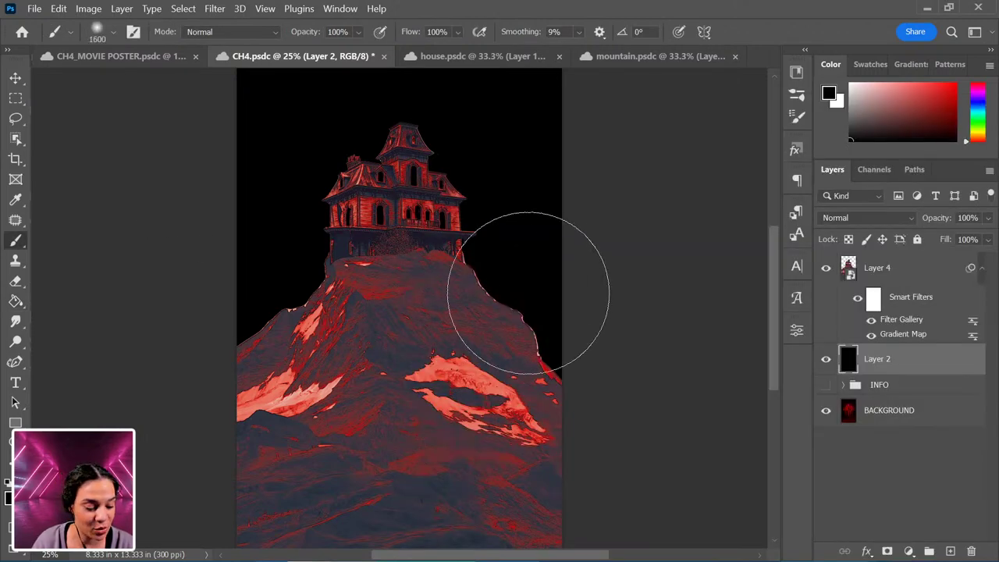
pyautogui.keyDown('alt'); pyautogui.click(328, 322); pyautogui.keyUp('alt')
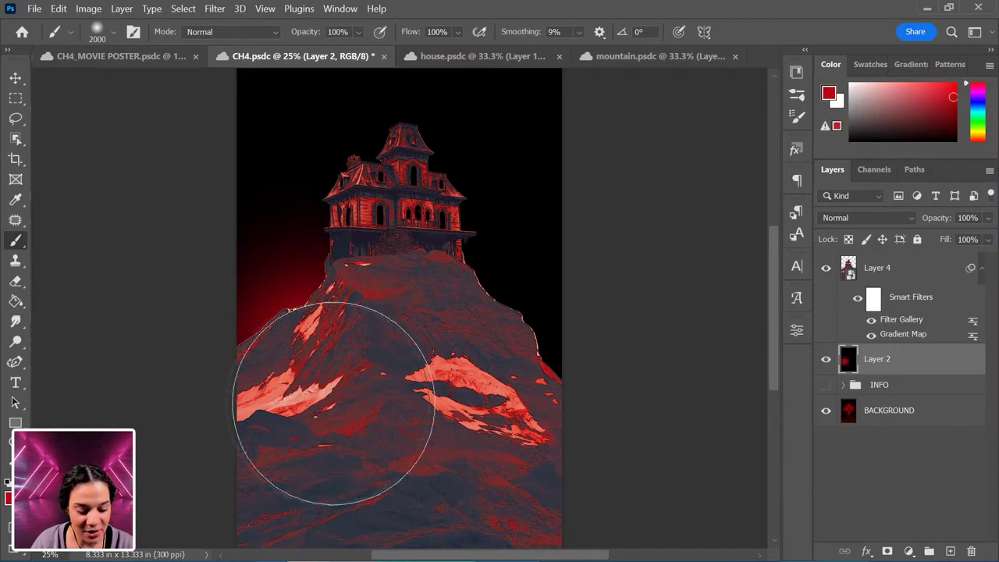
pyautogui.click(236, 31)
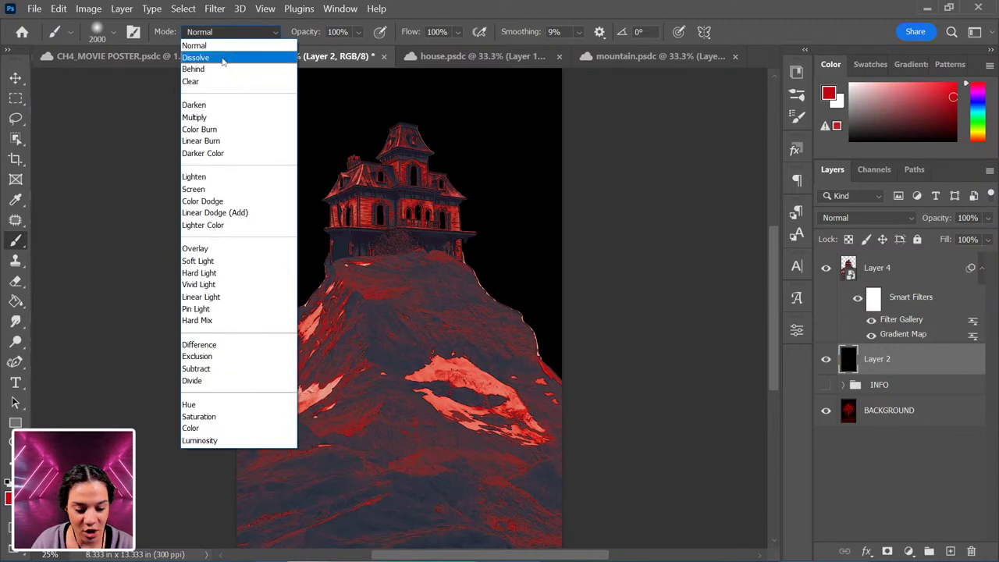
pyautogui.click(224, 58)
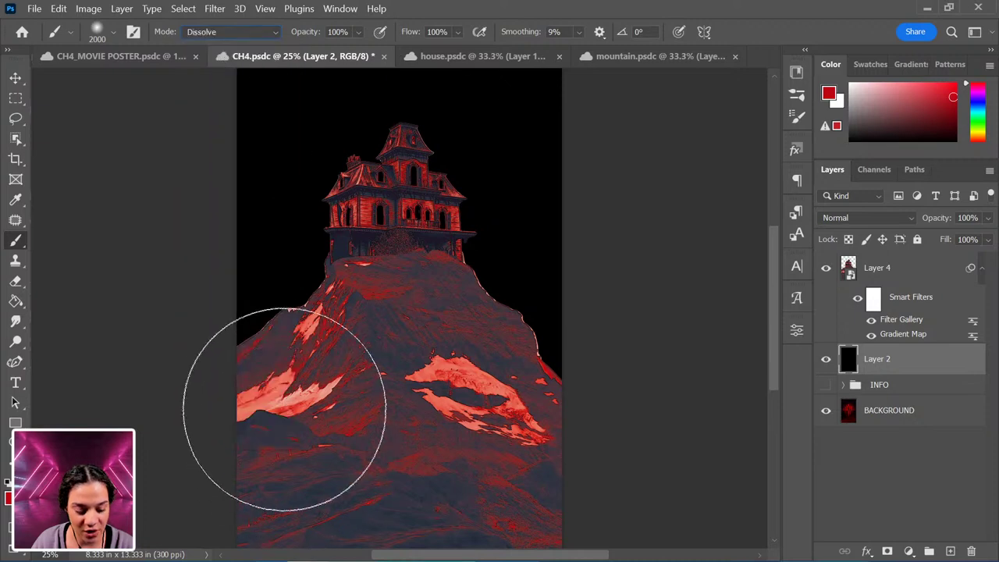
# Step: Paint grainy red glow either side of the mountain, then repaint the upper background black
pyautogui.moveTo(284, 408)
pyautogui.mouseDown()
pyautogui.moveTo(232, 423)
pyautogui.moveTo(280, 317)
pyautogui.moveTo(312, 312)
pyautogui.mouseUp()
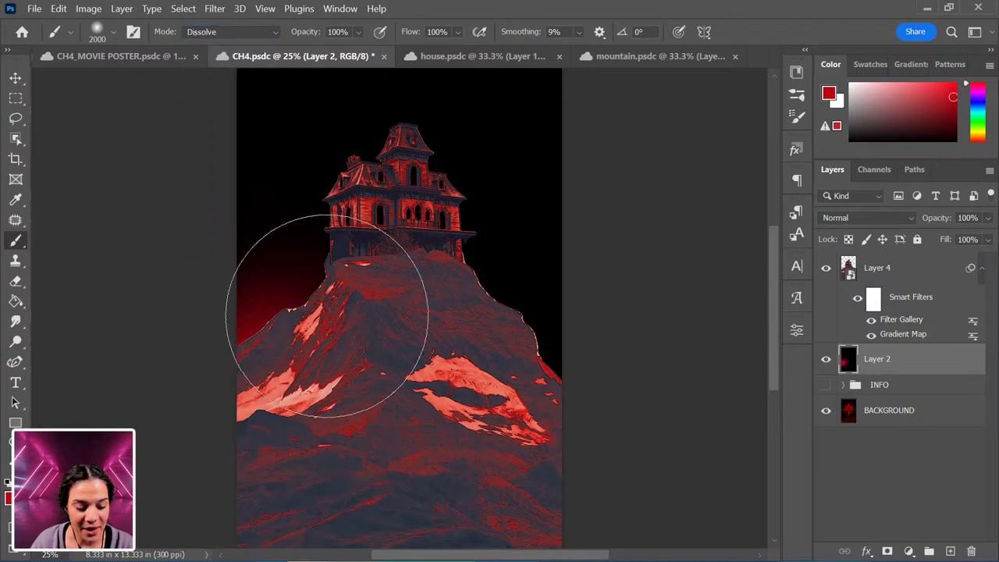
pyautogui.moveTo(557, 424)
pyautogui.mouseDown()
pyautogui.moveTo(543, 479)
pyautogui.moveTo(463, 368)
pyautogui.moveTo(500, 422)
pyautogui.mouseUp()
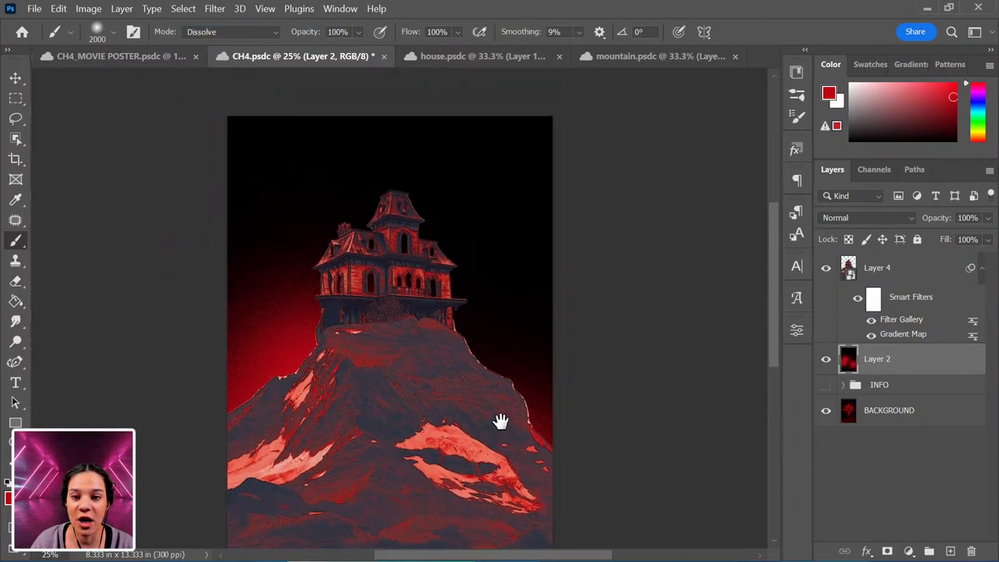
pyautogui.keyDown('alt'); pyautogui.click(376, 349); pyautogui.keyUp('alt')
pyautogui.moveTo(513, 179)
pyautogui.mouseDown()
pyautogui.moveTo(401, 163)
pyautogui.moveTo(616, 244)
pyautogui.moveTo(420, 171)
pyautogui.moveTo(417, 192)
pyautogui.moveTo(323, 167)
pyautogui.moveTo(569, 223)
pyautogui.mouseUp()
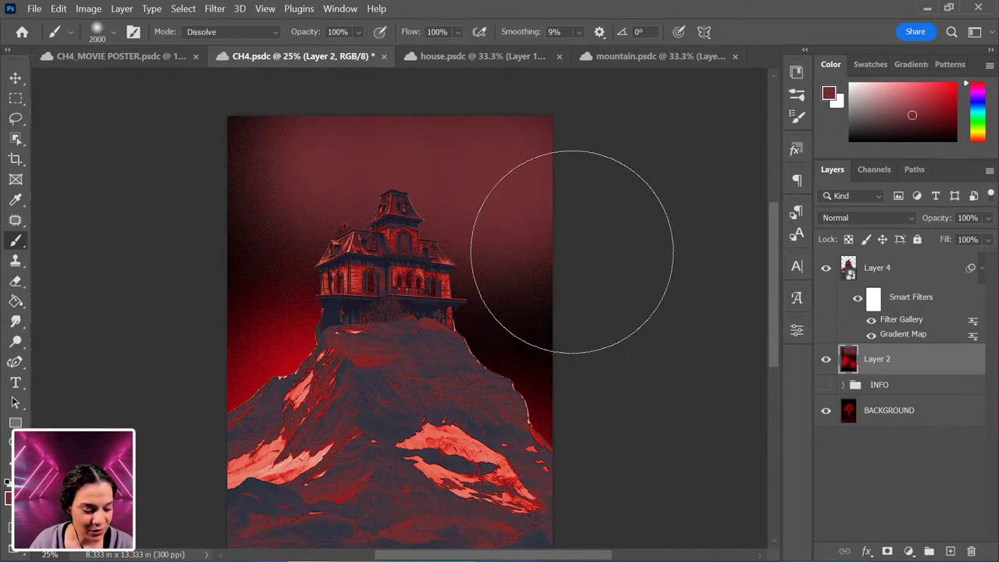
pyautogui.keyDown('alt'); pyautogui.click(499, 289); pyautogui.keyUp('alt')
pyautogui.moveTo(499, 290)
pyautogui.mouseDown()
pyautogui.moveTo(436, 259)
pyautogui.moveTo(428, 236)
pyautogui.moveTo(315, 200)
pyautogui.moveTo(231, 191)
pyautogui.moveTo(203, 174)
pyautogui.moveTo(511, 182)
pyautogui.moveTo(455, 182)
pyautogui.moveTo(309, 211)
pyautogui.moveTo(334, 176)
pyautogui.moveTo(320, 262)
pyautogui.moveTo(371, 323)
pyautogui.moveTo(312, 302)
pyautogui.moveTo(346, 326)
pyautogui.moveTo(487, 343)
pyautogui.moveTo(414, 214)
pyautogui.moveTo(441, 172)
pyautogui.moveTo(440, 223)
pyautogui.moveTo(345, 156)
pyautogui.moveTo(529, 328)
pyautogui.mouseUp()
pyautogui.keyDown('alt'); pyautogui.click(269, 353); pyautogui.keyUp('alt')
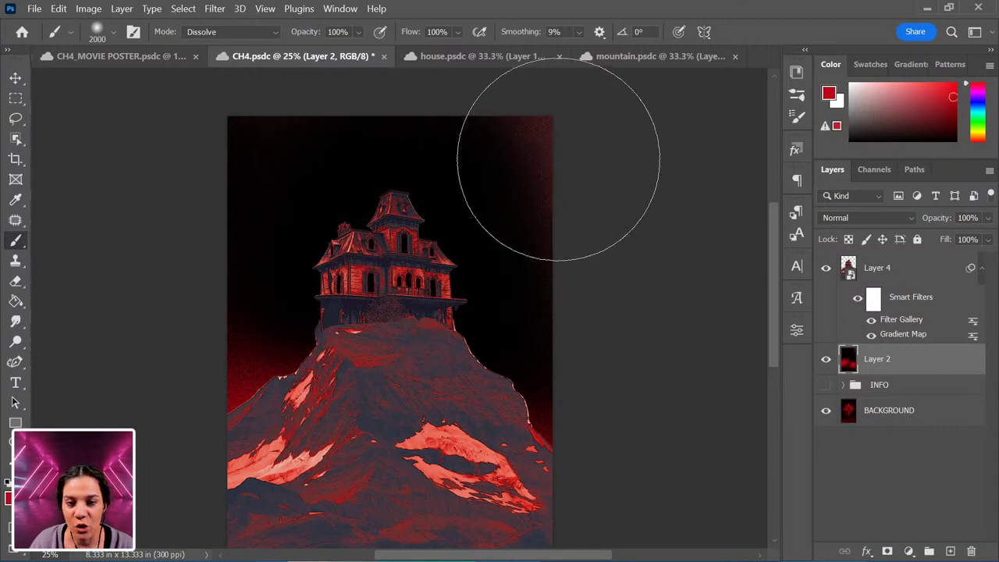
pyautogui.moveTo(537, 139); pyautogui.dragTo(523, 178)
pyautogui.keyDown('alt'); pyautogui.click(459, 213); pyautogui.keyUp('alt')
pyautogui.moveTo(460, 217)
pyautogui.mouseDown()
pyautogui.moveTo(468, 193)
pyautogui.moveTo(471, 224)
pyautogui.moveTo(508, 216)
pyautogui.moveTo(547, 181)
pyautogui.moveTo(606, 194)
pyautogui.moveTo(658, 161)
pyautogui.moveTo(574, 165)
pyautogui.mouseUp()
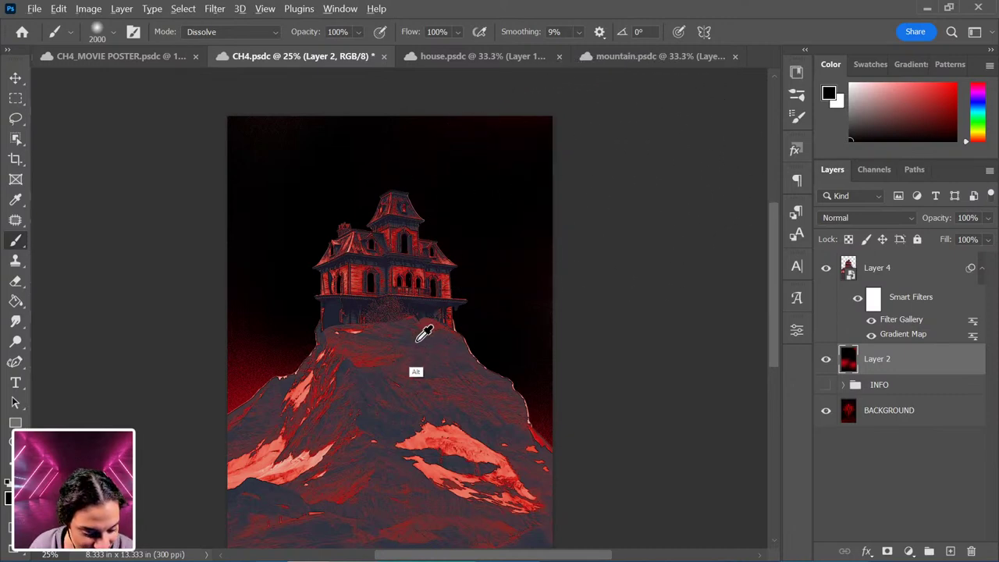
# Step: Paint the upper sky dark grey and add red glow from the house left of the mountain
pyautogui.keyDown('alt'); pyautogui.click(414, 220); pyautogui.keyUp('alt')
pyautogui.moveTo(539, 238)
pyautogui.mouseDown()
pyautogui.moveTo(468, 276)
pyautogui.moveTo(539, 221)
pyautogui.moveTo(337, 130)
pyautogui.moveTo(614, 143)
pyautogui.moveTo(612, 174)
pyautogui.moveTo(564, 115)
pyautogui.moveTo(564, 249)
pyautogui.mouseUp()
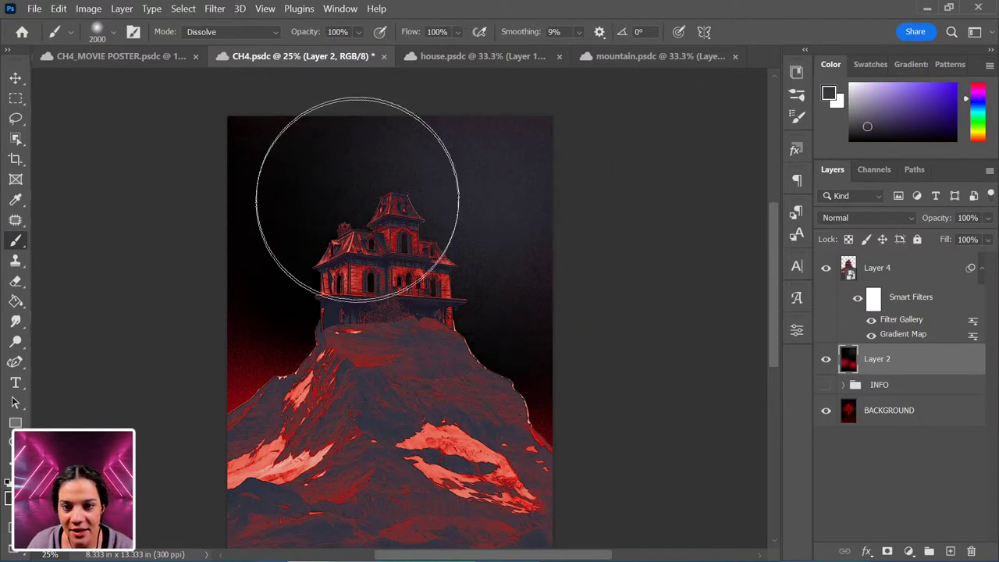
pyautogui.keyDown('alt'); pyautogui.click(288, 294); pyautogui.keyUp('alt')
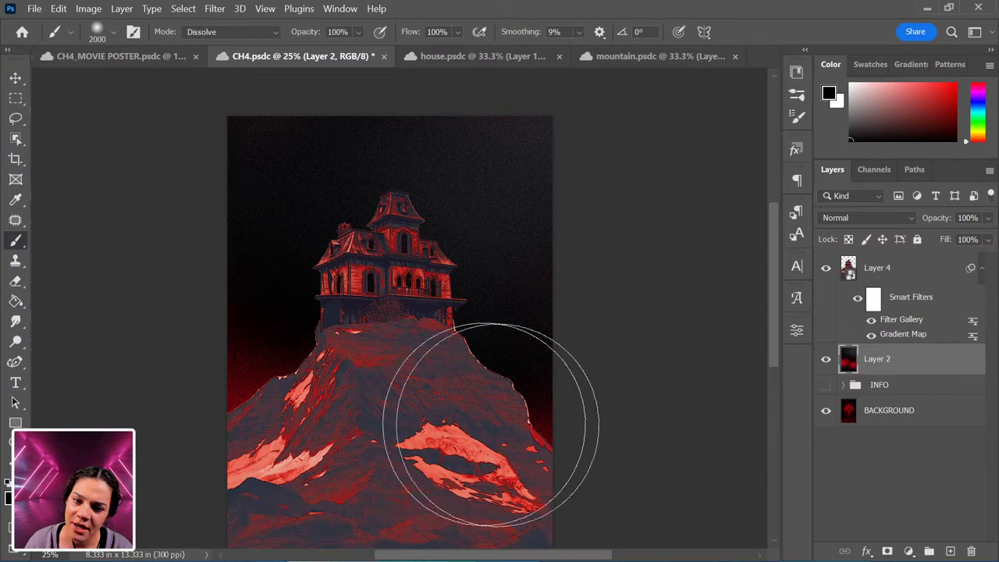
pyautogui.keyDown('alt'); pyautogui.click(364, 268); pyautogui.keyUp('alt')
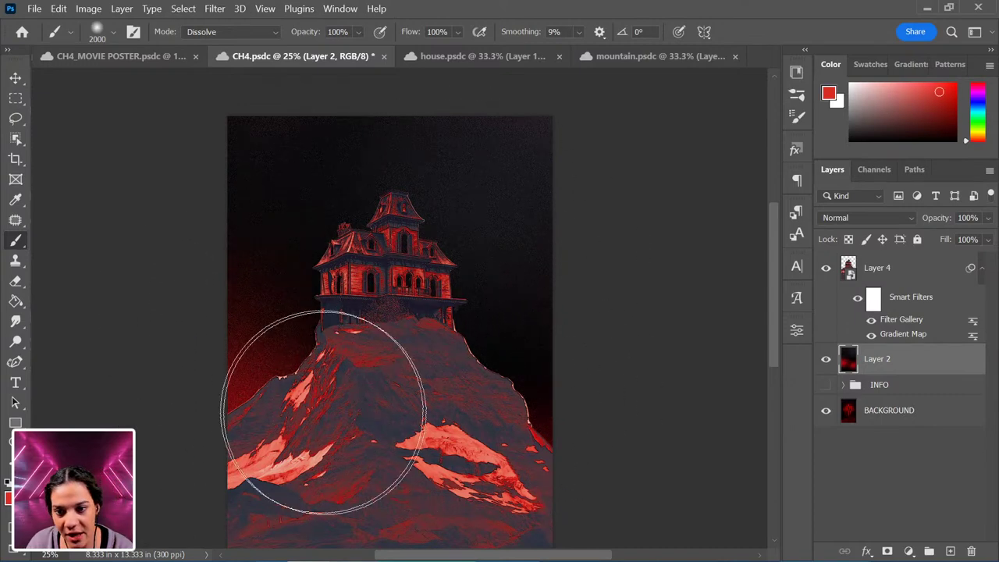
pyautogui.click(286, 327)
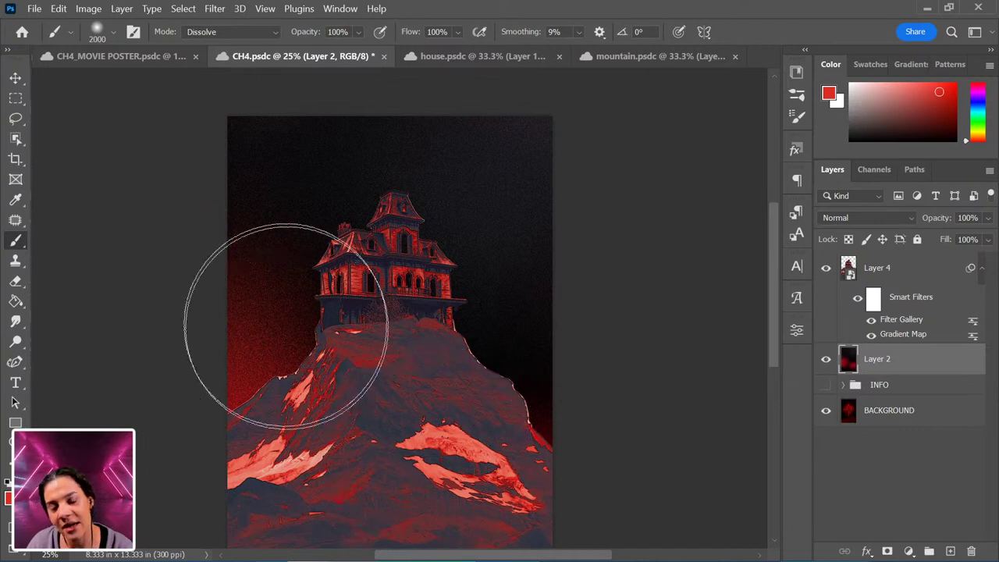
pyautogui.moveTo(539, 356); pyautogui.dragTo(513, 312)
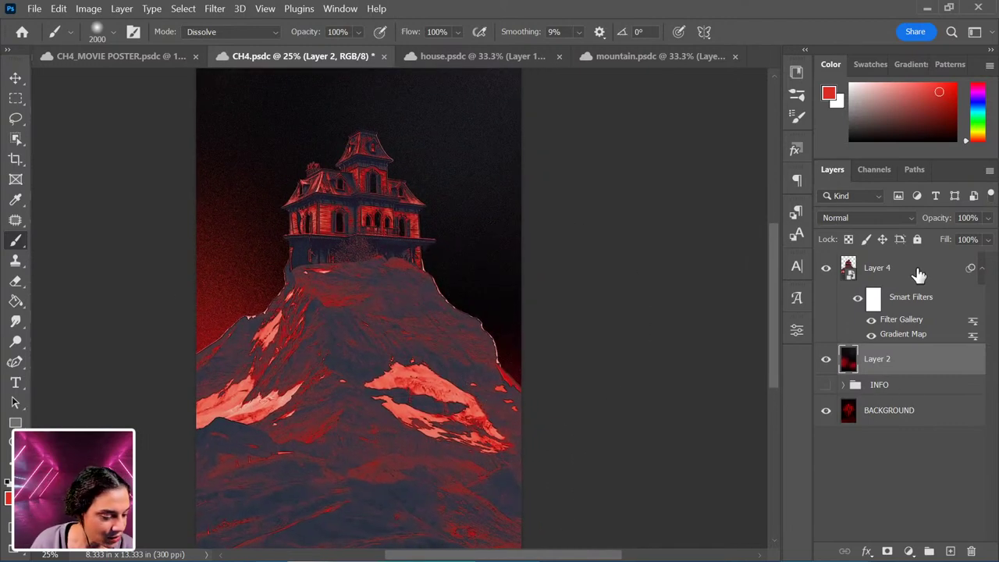
pyautogui.click(910, 275)
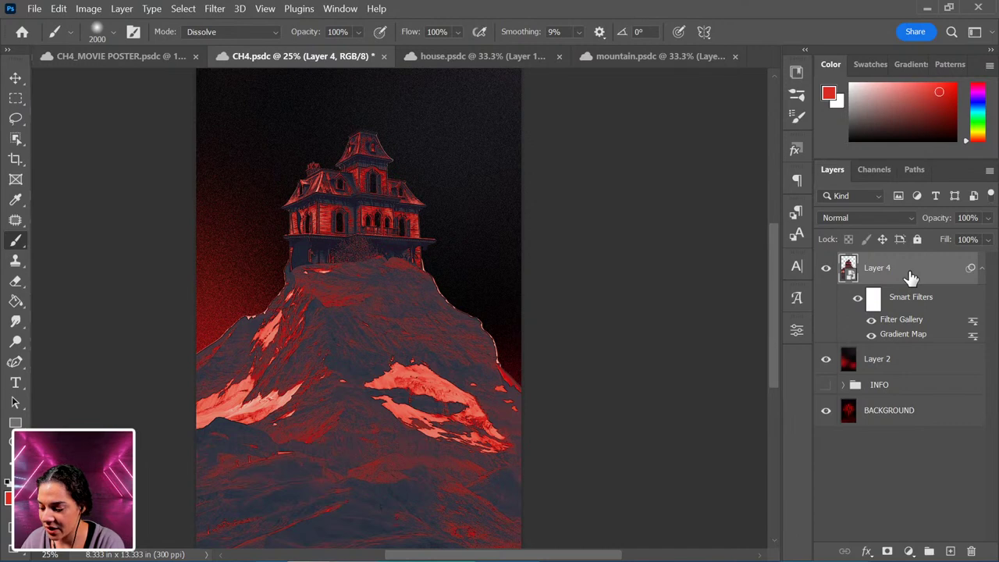
# Step: Add a new Layer 5 clipped to Layer 4
pyautogui.hotkey('ctrl', 'shift', 'n')
pyautogui.press('Return')
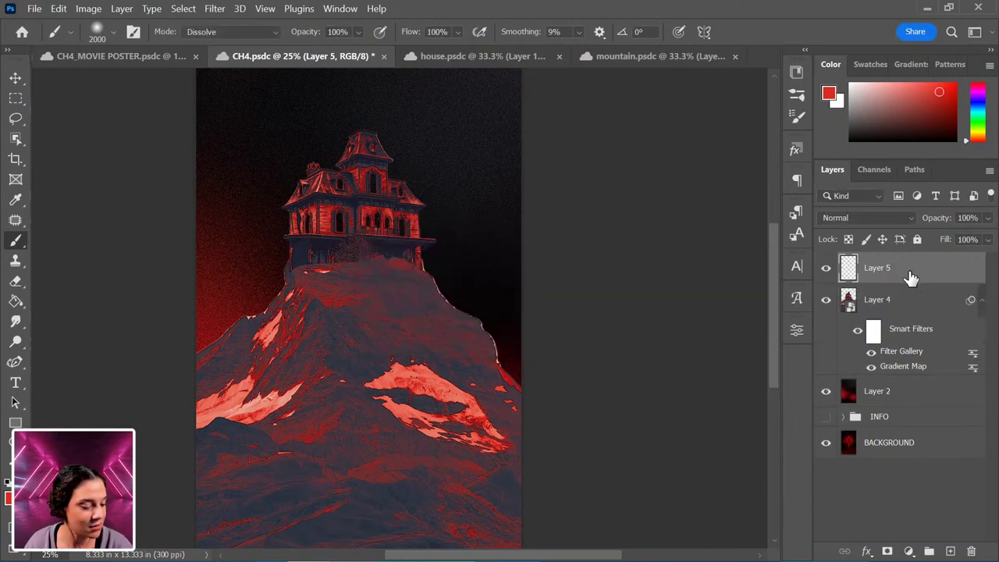
pyautogui.rightClick(927, 269)
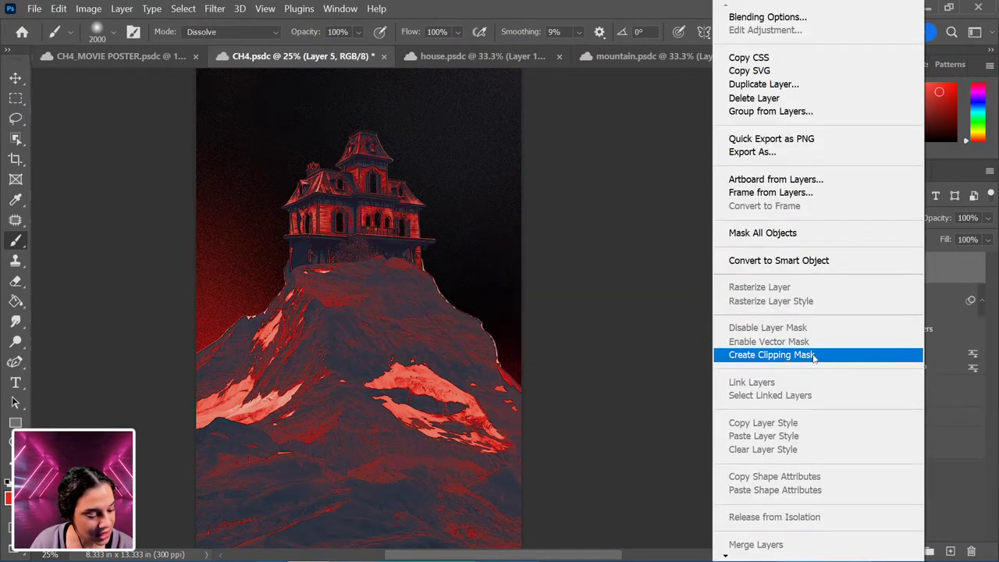
pyautogui.click(772, 355)
# Step: Shade the lower half of the mountain with grainy black on Layer 5
pyautogui.hotkey('ctrl', '-')
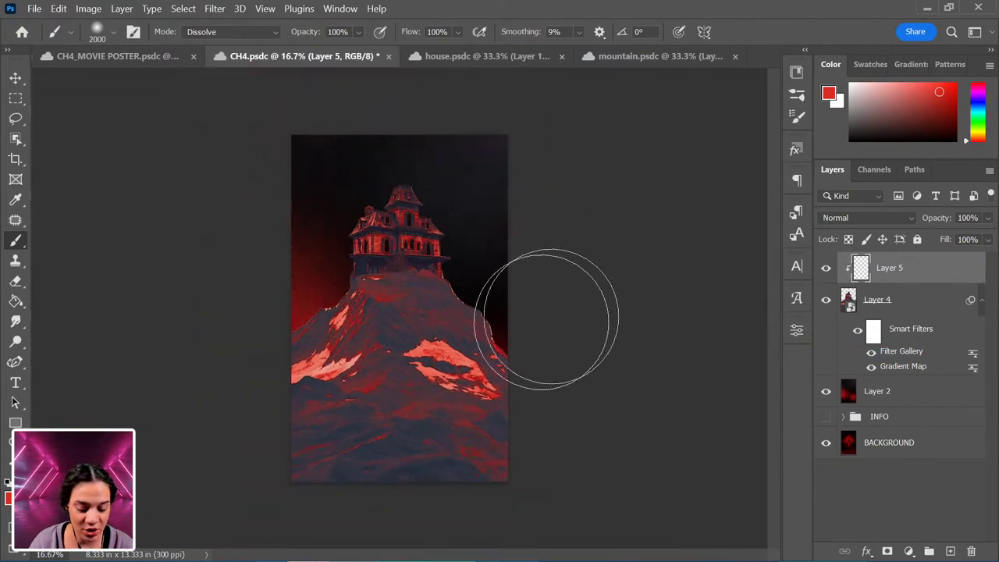
pyautogui.keyDown('alt'); pyautogui.click(479, 224); pyautogui.keyUp('alt')
pyautogui.moveTo(260, 497)
pyautogui.mouseDown()
pyautogui.moveTo(347, 426)
pyautogui.moveTo(294, 446)
pyautogui.moveTo(276, 432)
pyautogui.moveTo(380, 321)
pyautogui.moveTo(248, 401)
pyautogui.moveTo(234, 363)
pyautogui.mouseUp()
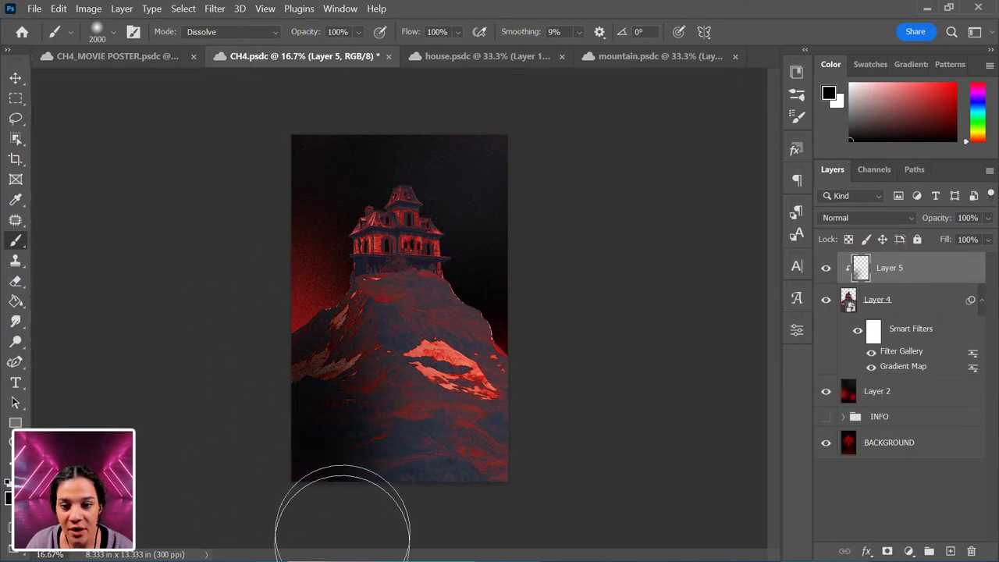
pyautogui.moveTo(342, 531)
pyautogui.mouseDown()
pyautogui.moveTo(332, 470)
pyautogui.moveTo(430, 524)
pyautogui.moveTo(295, 410)
pyautogui.moveTo(482, 534)
pyautogui.moveTo(522, 345)
pyautogui.moveTo(498, 371)
pyautogui.moveTo(538, 433)
pyautogui.moveTo(437, 331)
pyautogui.mouseUp()
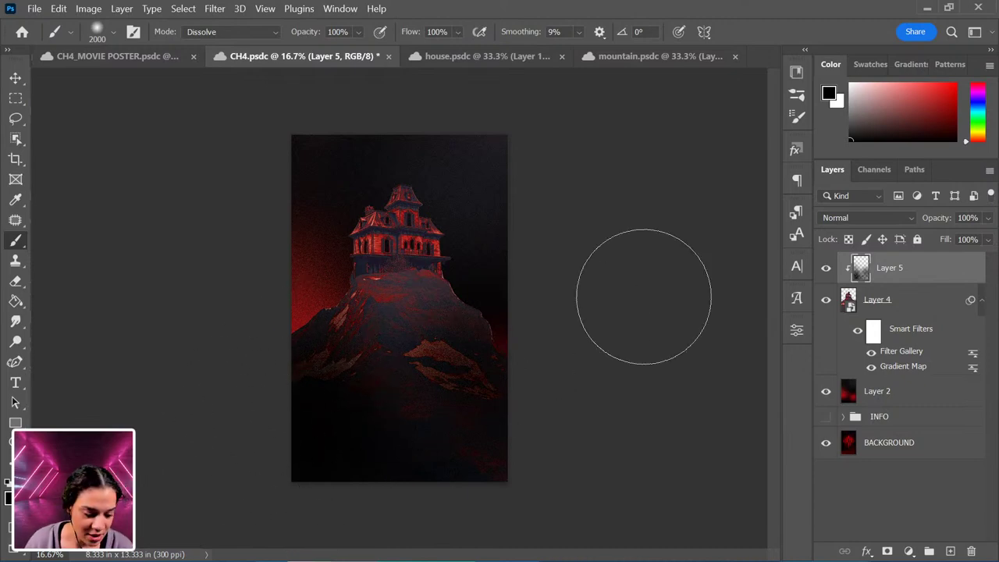
# Step: Add a clipped Layer 6 and paint red sampled from the house over it
pyautogui.hotkey('ctrl', 'shift', 'n')
pyautogui.press('Return')
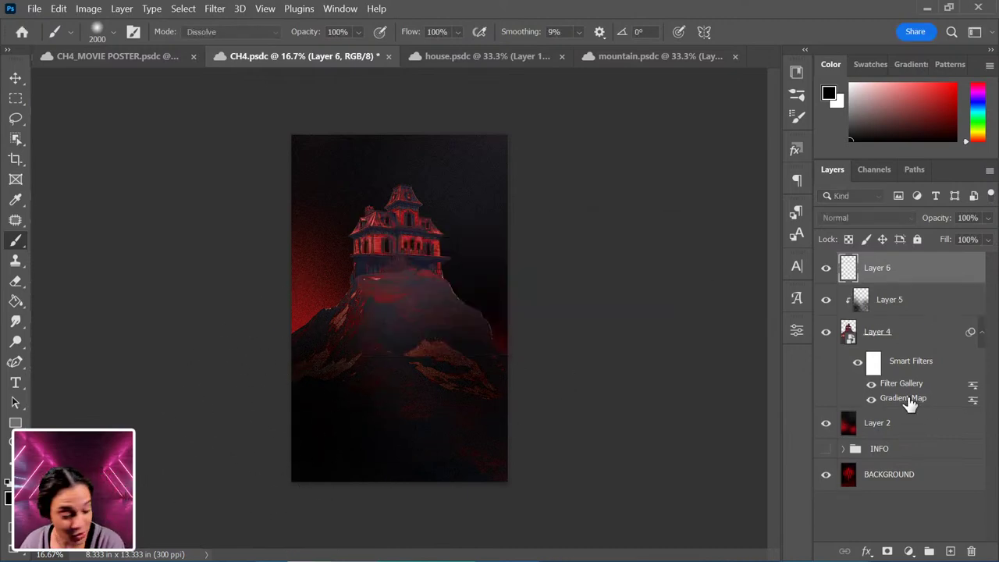
pyautogui.rightClick(921, 277)
pyautogui.click(820, 355)
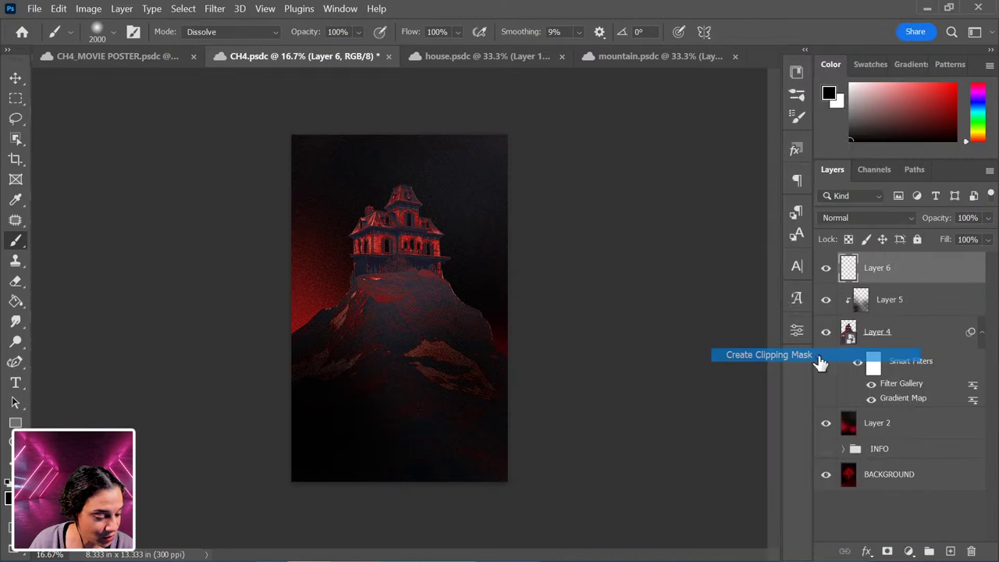
pyautogui.hotkey('ctrl', '=')
pyautogui.keyDown('alt'); pyautogui.click(355, 178); pyautogui.keyUp('alt')
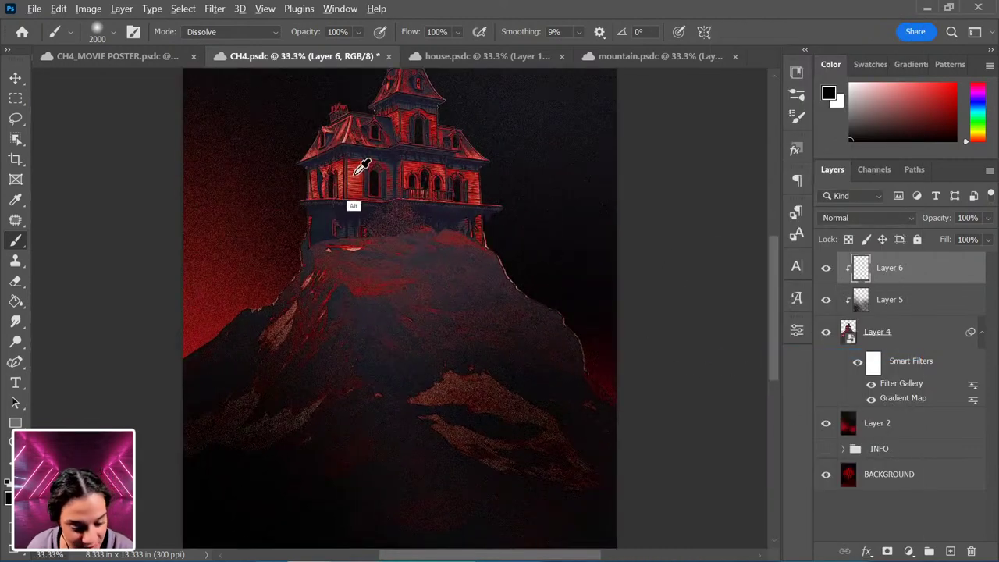
pyautogui.moveTo(481, 183)
pyautogui.mouseDown()
pyautogui.moveTo(424, 206)
pyautogui.moveTo(533, 262)
pyautogui.moveTo(439, 282)
pyautogui.moveTo(584, 445)
pyautogui.moveTo(479, 289)
pyautogui.moveTo(614, 479)
pyautogui.mouseUp()
# Step: Set Layer 6 to Color Dodge blending with 47% fill
pyautogui.click(882, 220)
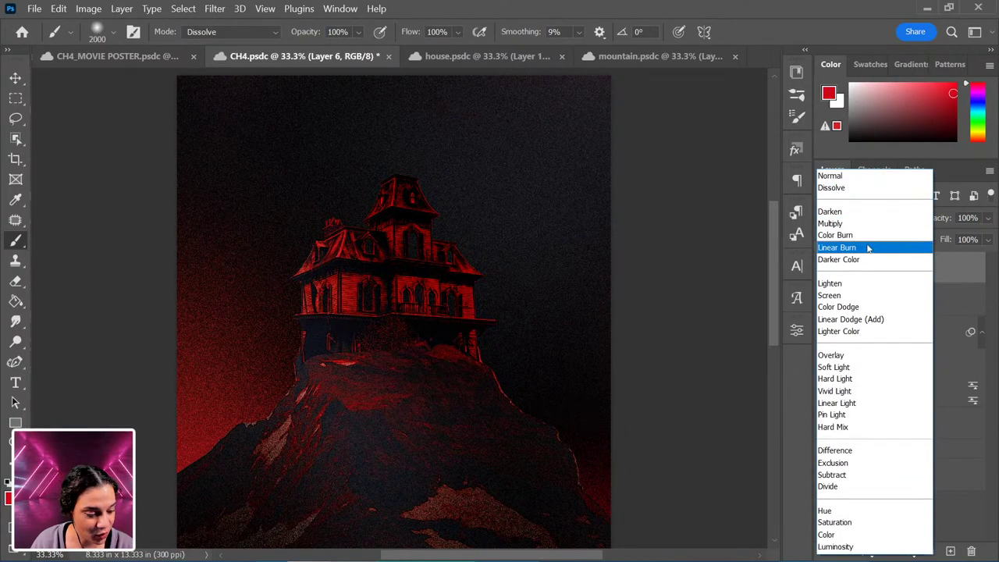
pyautogui.click(874, 311)
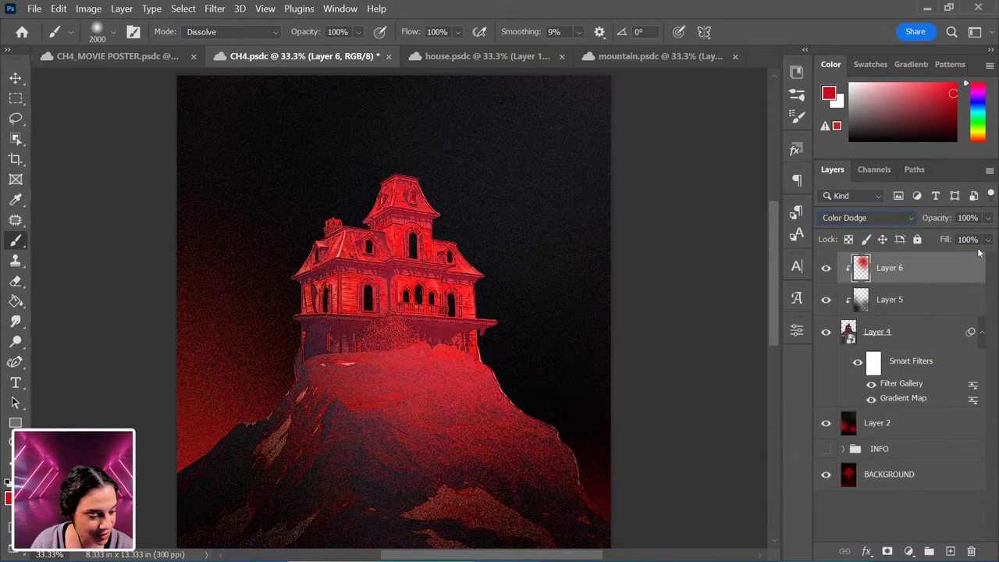
pyautogui.click(988, 241)
pyautogui.click(950, 259)
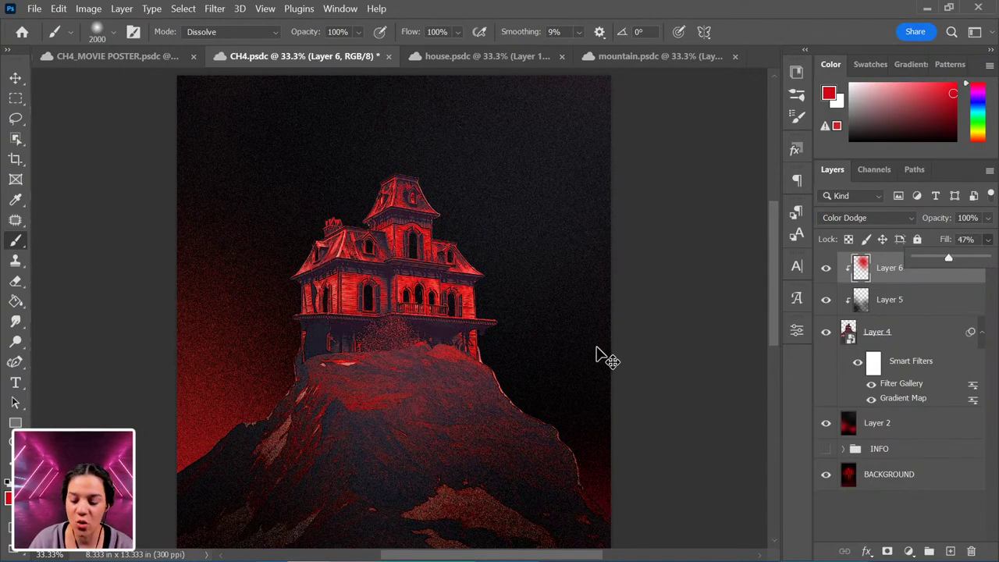
# Step: Paint red dissolve speckles along the mountain's right shoulder
pyautogui.scroll(-3, 612, 355)
pyautogui.scroll(2, 609, 361)
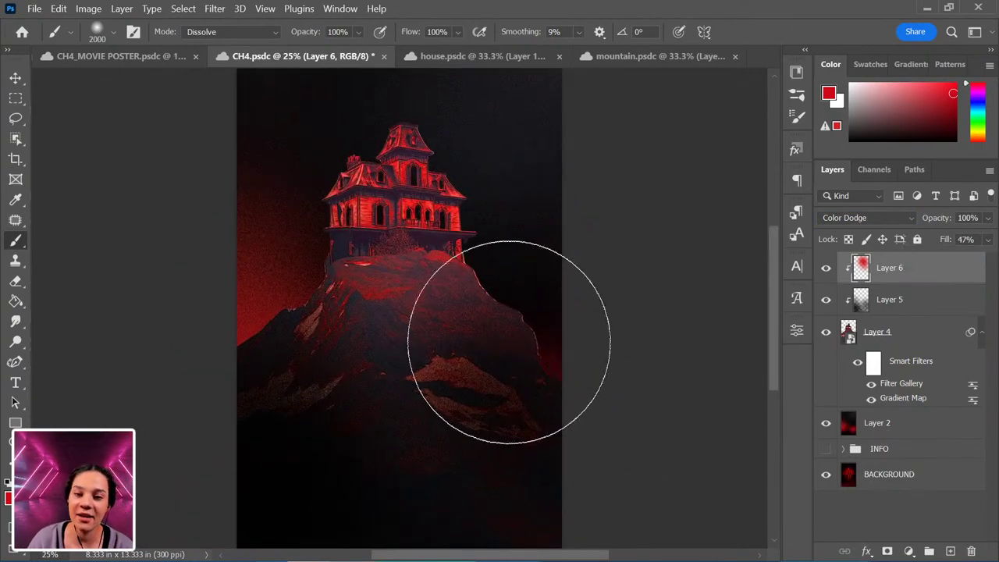
pyautogui.moveTo(379, 356); pyautogui.dragTo(439, 317)
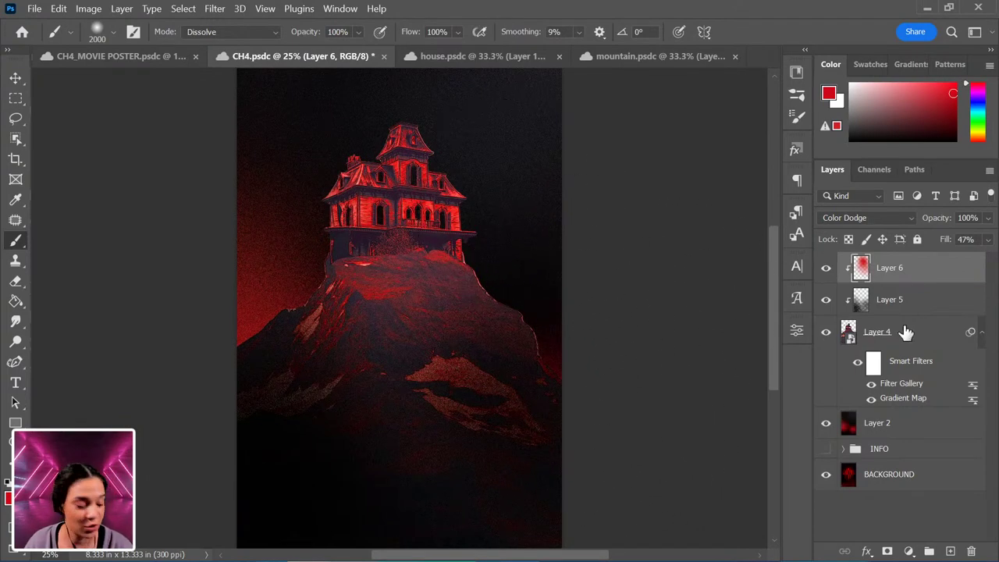
pyautogui.click(914, 427)
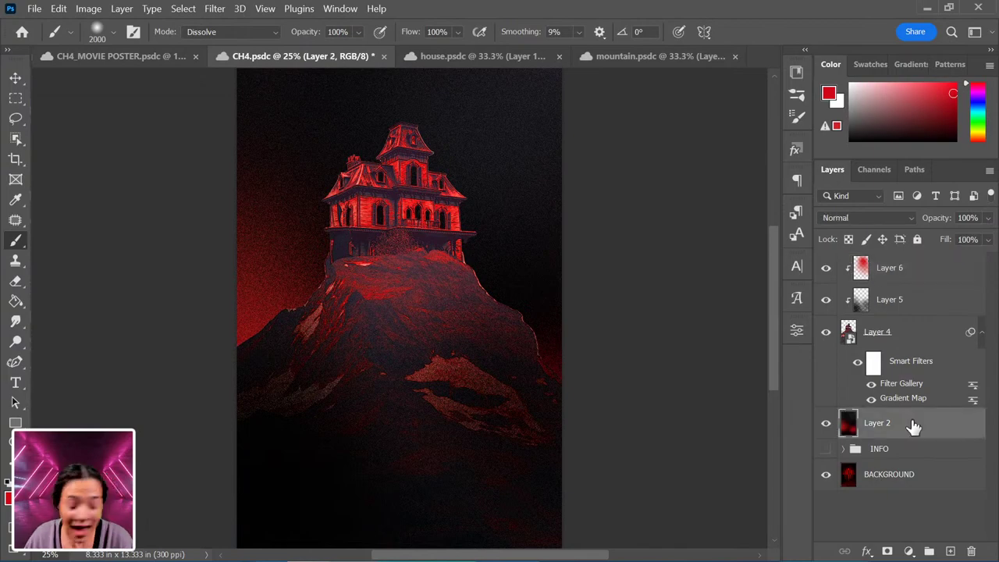
# Step: Add Layer 7 above Layer 2, shrink the brush, and sample pale pink from the house
pyautogui.hotkey('ctrl', 'shift', 'n')
pyautogui.press('Return')
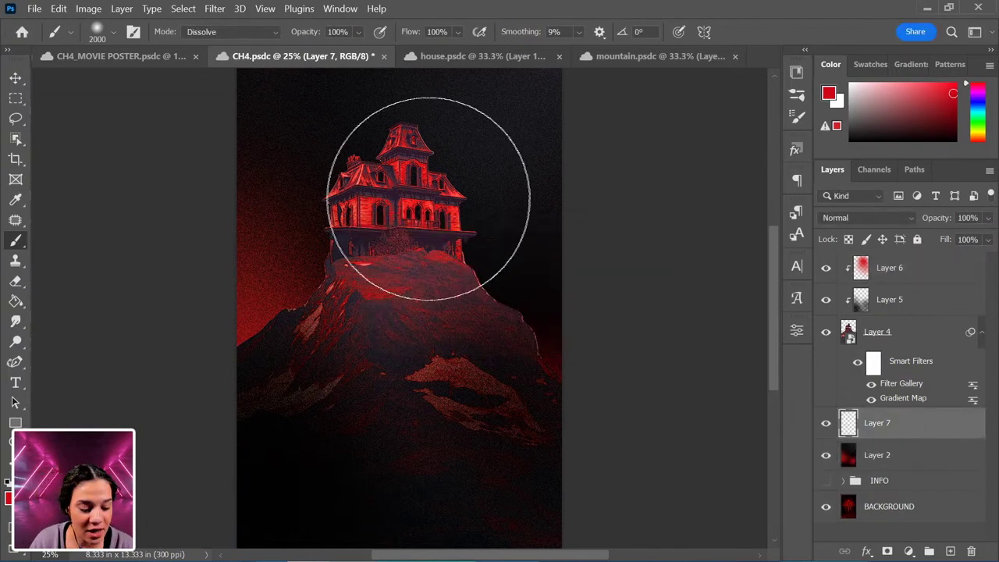
pyautogui.rightClick(461, 206)
pyautogui.click(145, 257)
pyautogui.press('[')
pyautogui.press('[')
pyautogui.press('[')
pyautogui.press('[')
pyautogui.press('[')
pyautogui.press('[')
pyautogui.press('[')
pyautogui.press('[')
pyautogui.press('[')
pyautogui.press('[')
pyautogui.press('[')
pyautogui.press('[')
pyautogui.press('[')
pyautogui.press('[')
pyautogui.press('[')
pyautogui.press('[')
pyautogui.press('[')
pyautogui.press('[')
pyautogui.press('[')
pyautogui.press('[')
pyautogui.press('[')
pyautogui.press('[')
pyautogui.press('[')
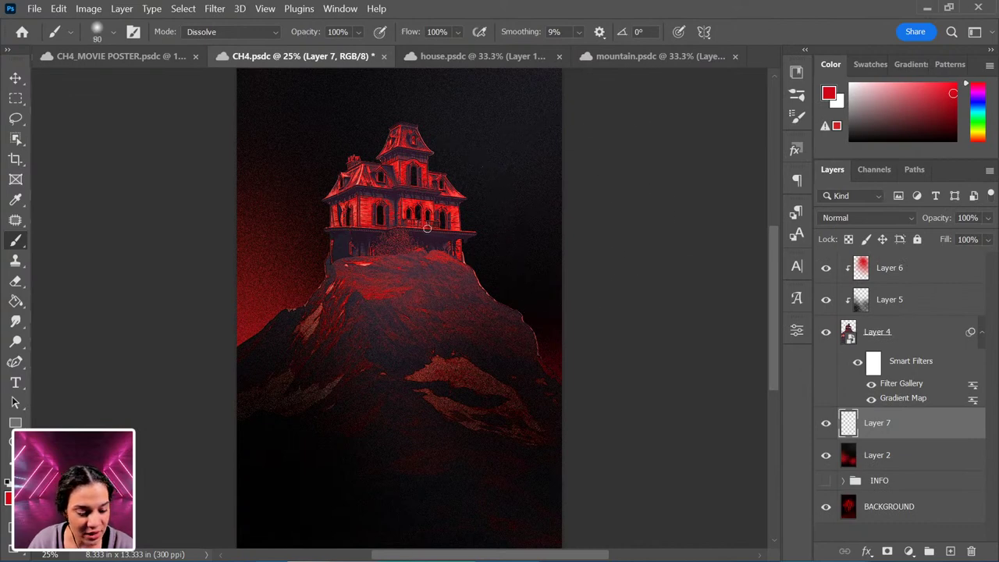
pyautogui.keyDown('alt'); pyautogui.click(361, 178); pyautogui.keyUp('alt')
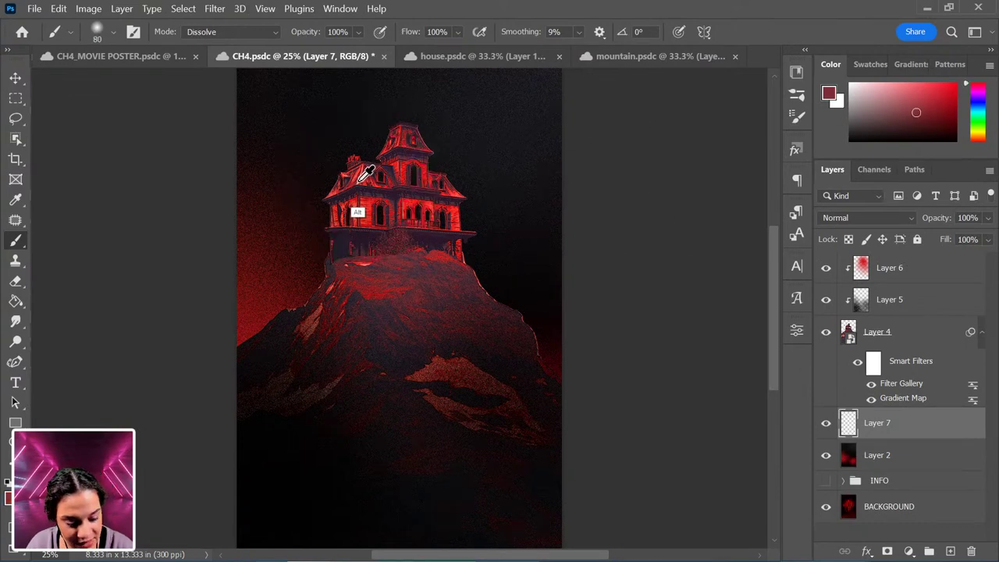
pyautogui.hotkey('ctrl', '+')
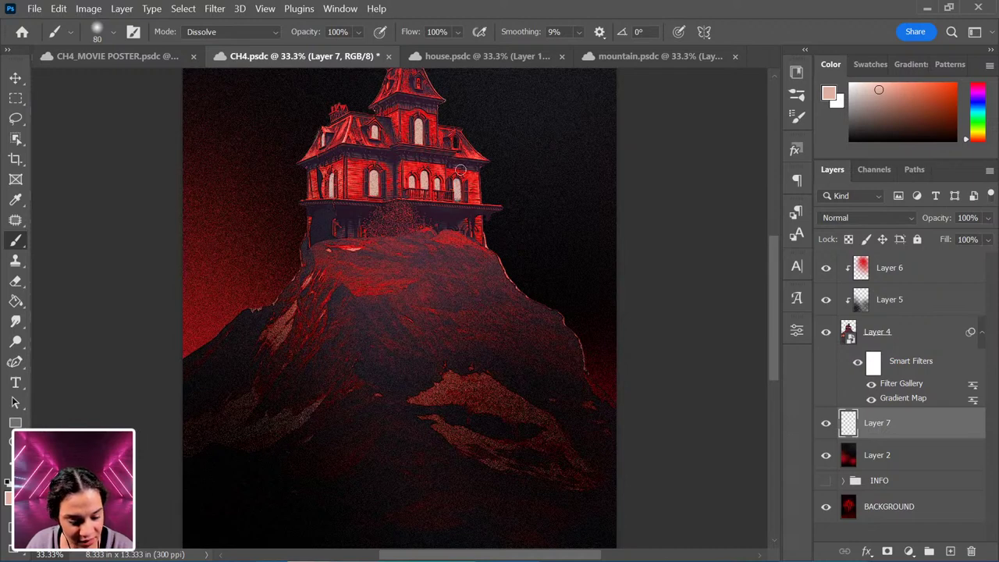
# Step: Adjust the foreground colour in the Color panel through red to light pink
pyautogui.moveTo(450, 153); pyautogui.dragTo(433, 209)
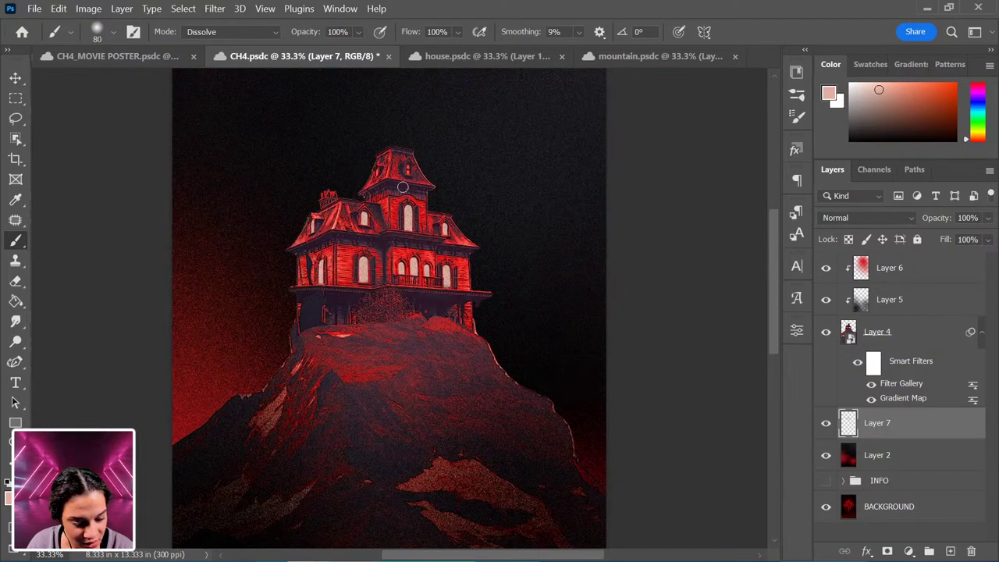
pyautogui.click(977, 140)
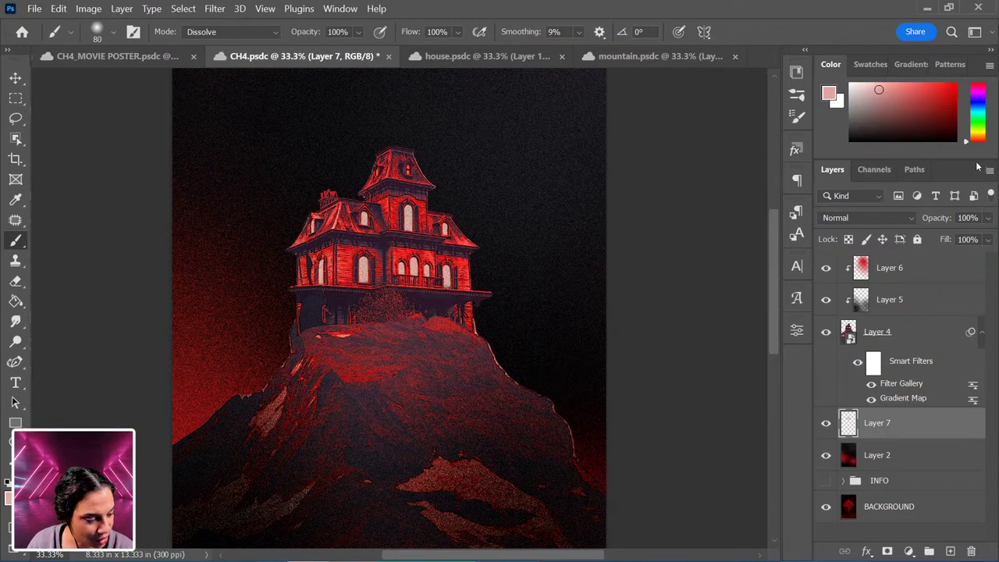
pyautogui.moveTo(878, 90); pyautogui.dragTo(909, 81)
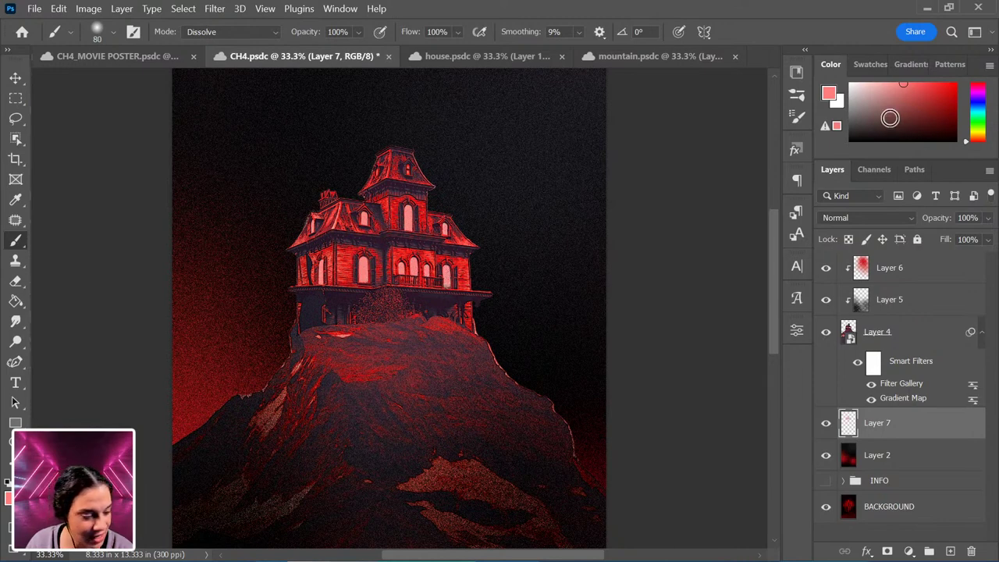
pyautogui.moveTo(937, 100); pyautogui.dragTo(955, 83)
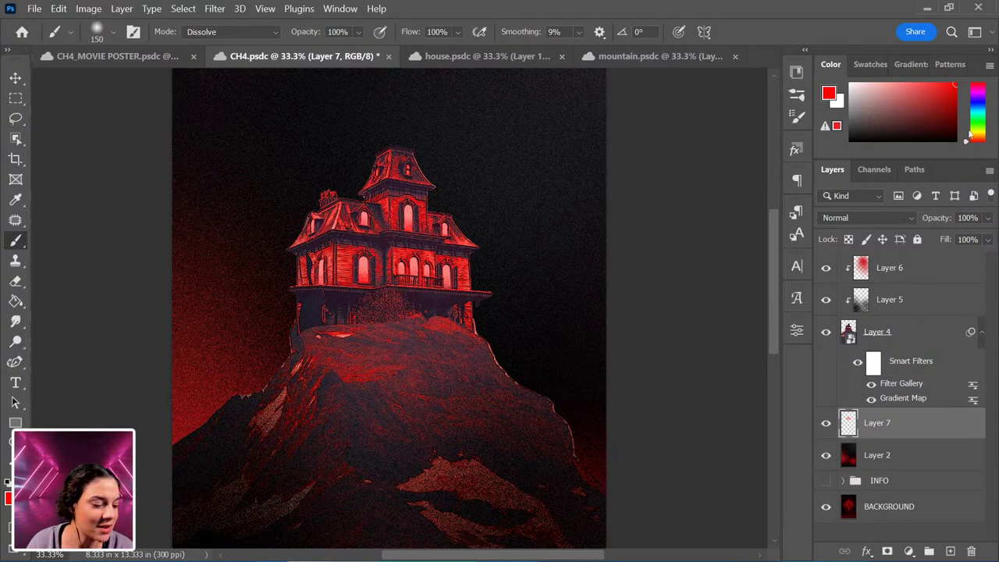
pyautogui.click(863, 79)
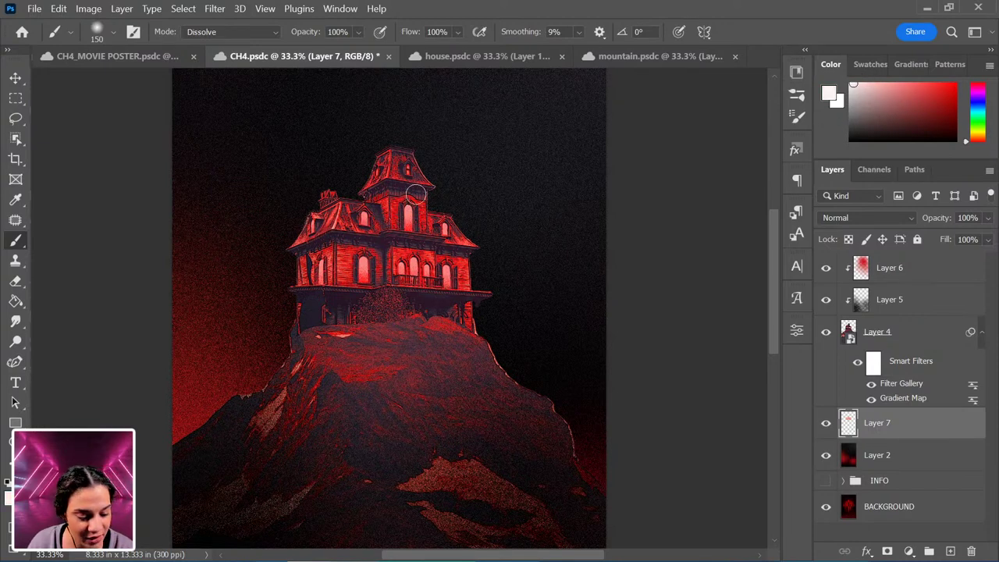
# Step: Paint pink glow onto the house windows on Layer 7, undoing a stray stroke
pyautogui.moveTo(439, 209); pyautogui.dragTo(468, 234)
pyautogui.hotkey('ctrl', 'z')
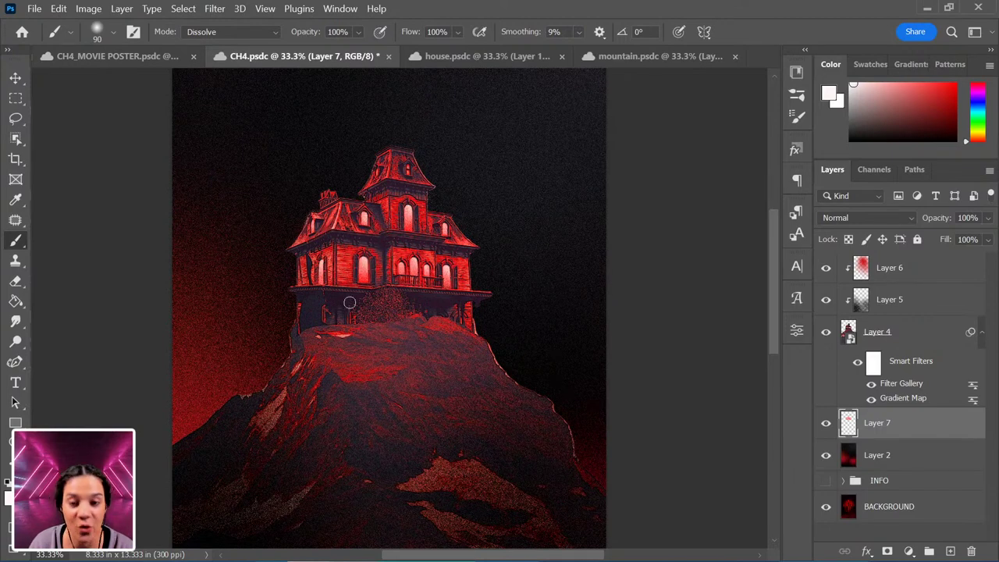
pyautogui.hotkey('ctrl', '-')
pyautogui.hotkey('ctrl', '-')
pyautogui.hotkey('ctrl', '+')
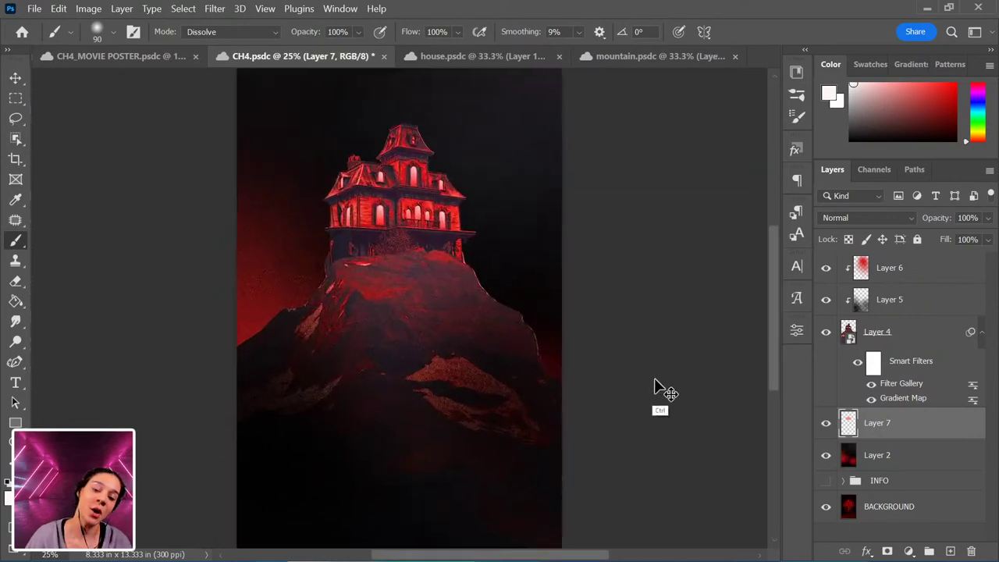
pyautogui.hotkey('ctrl', '+')
pyautogui.click(933, 272)
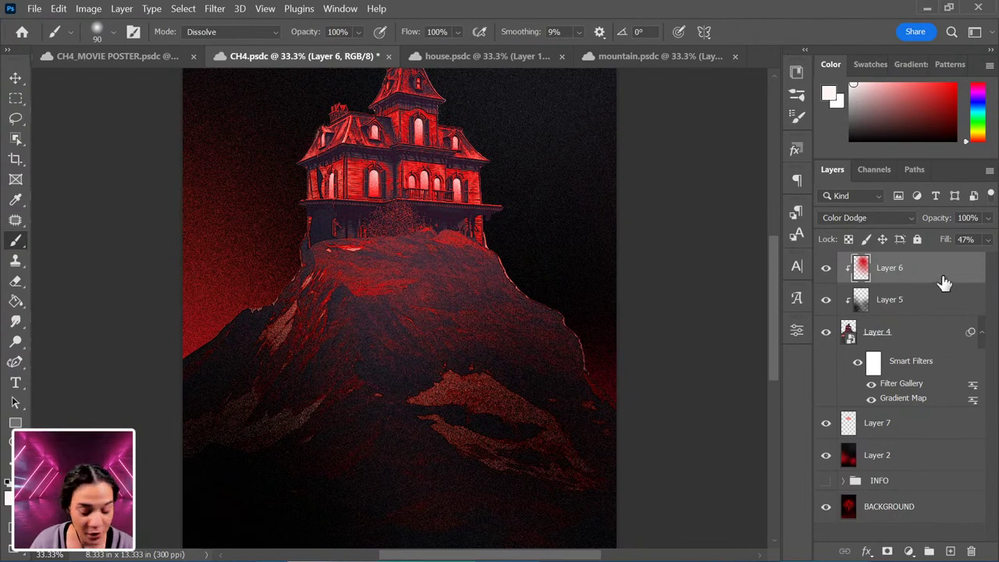
pyautogui.hotkey('ctrl', '-')
pyautogui.hotkey('ctrl', '-')
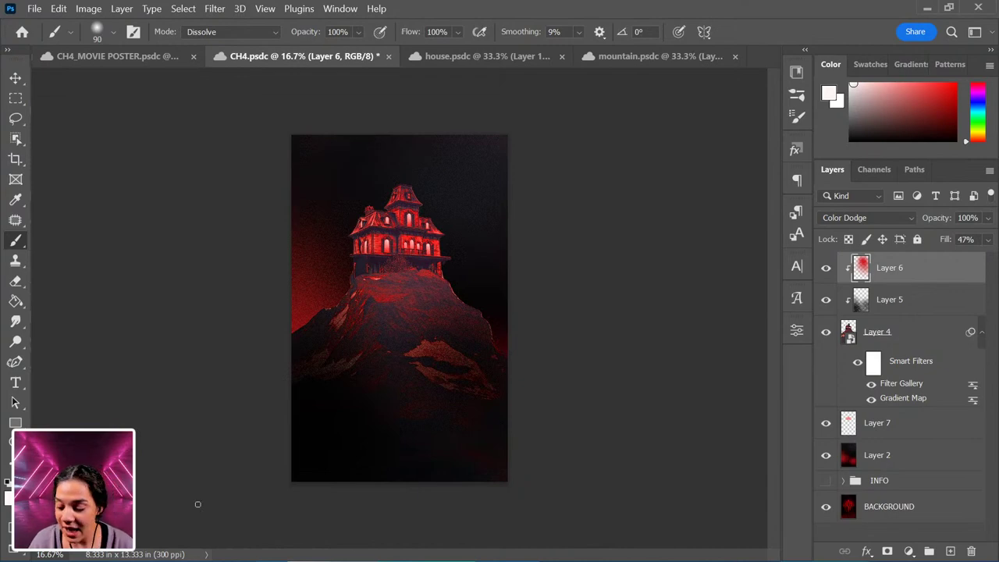
# Step: Type the title 'SCARY MOVIE' near the poster bottom in Coven Filled
pyautogui.press('t')
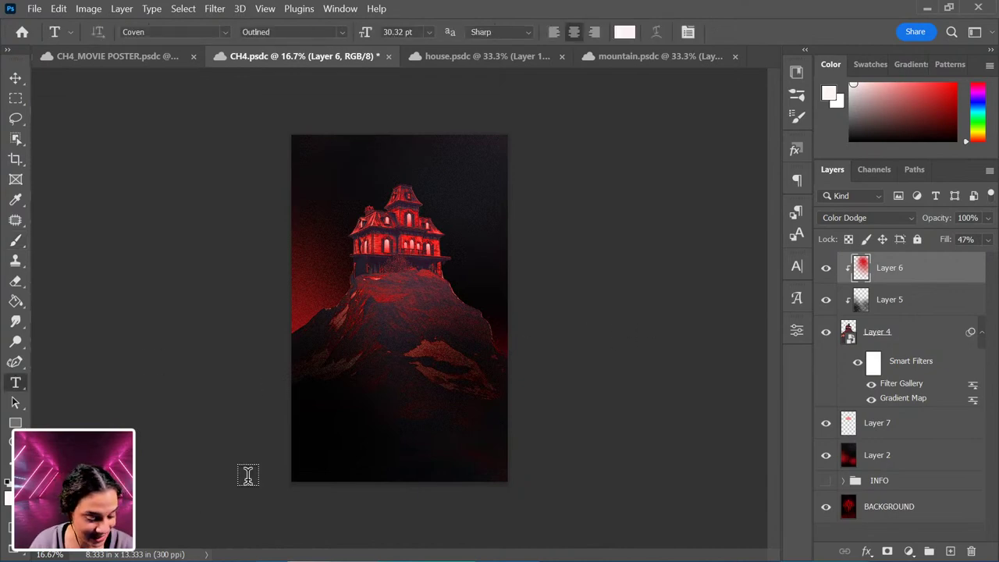
pyautogui.click(394, 437)
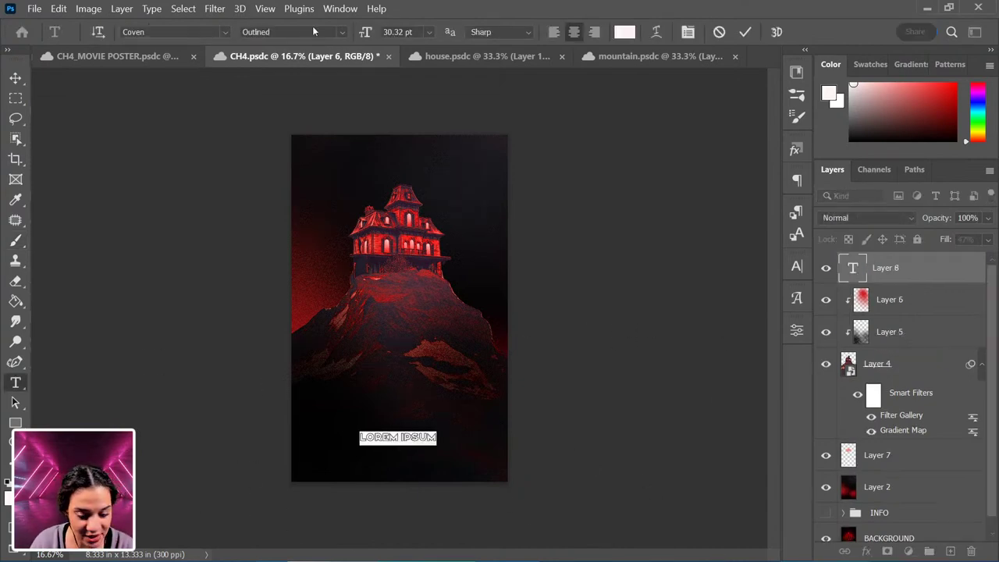
pyautogui.click(343, 35)
pyautogui.click(296, 43)
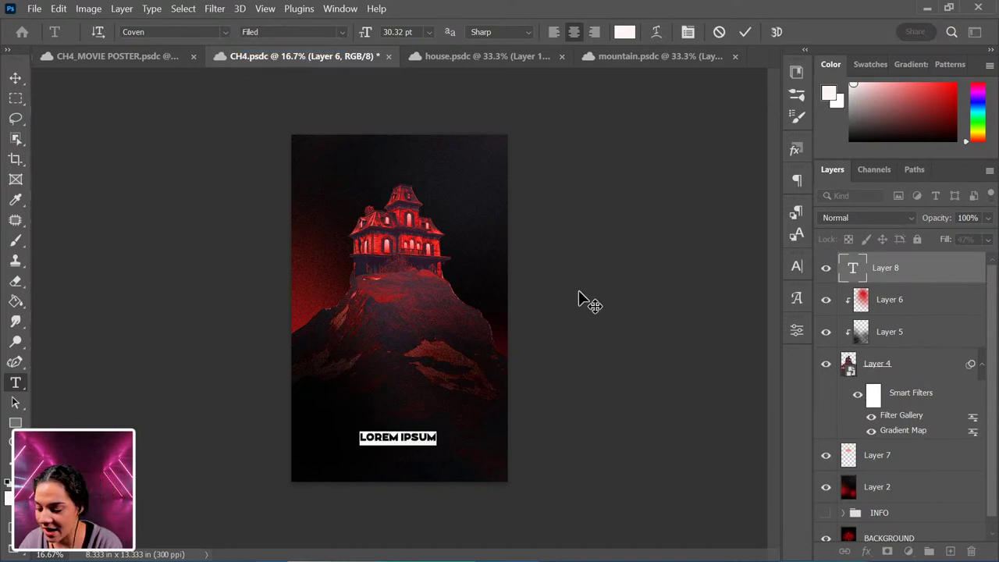
pyautogui.write('SCARY,MOVIE')
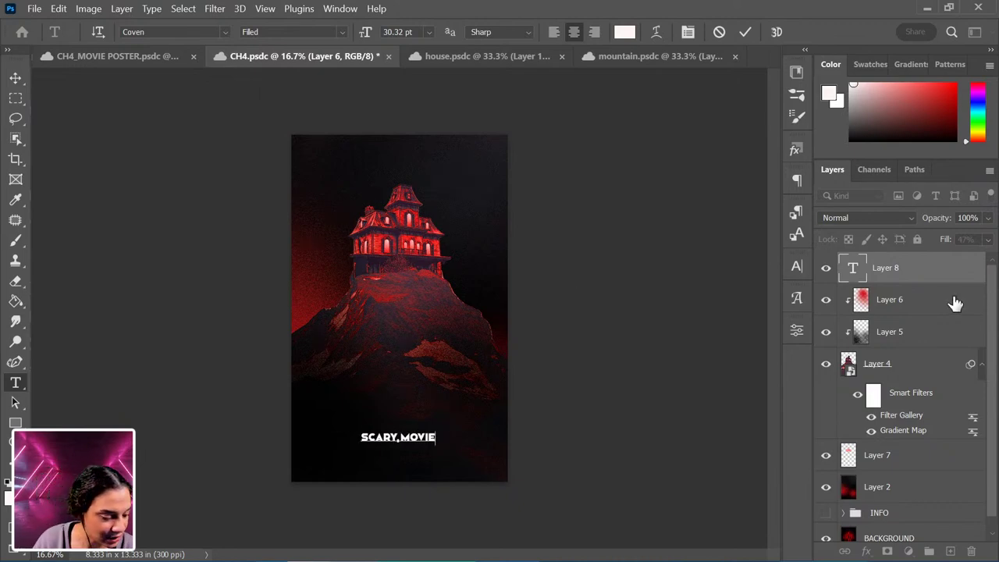
pyautogui.click(897, 275)
# Step: Enlarge the title, move it lower, and colour it ff0000
pyautogui.hotkey('ctrl', 't')
pyautogui.moveTo(442, 422); pyautogui.dragTo(495, 374)
pyautogui.moveTo(454, 430); pyautogui.dragTo(452, 454)
pyautogui.press('Return')
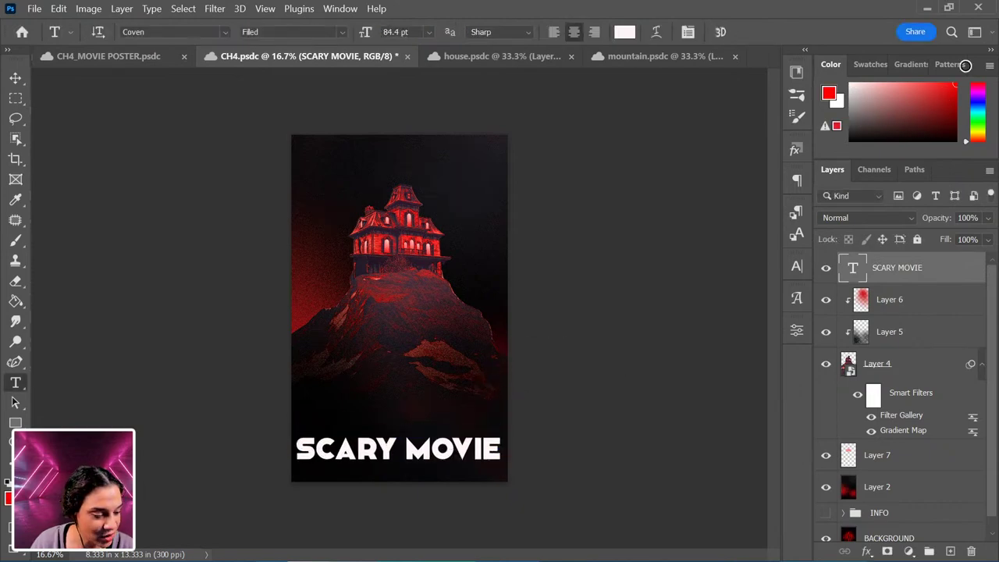
pyautogui.click(624, 31)
pyautogui.write('ff0000')
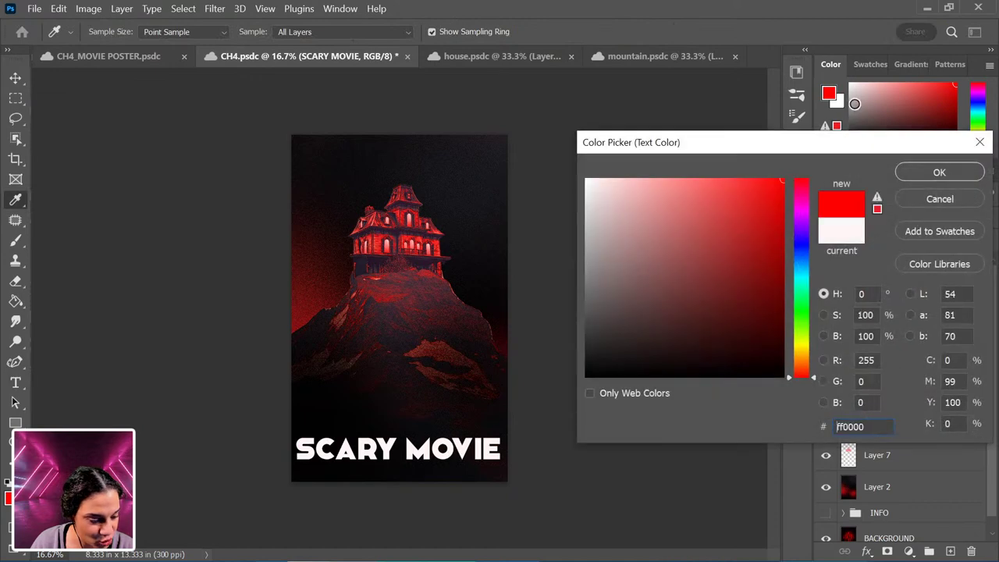
pyautogui.press('Return')
# Step: Centre the SCARY MOVIE title horizontally on the poster
pyautogui.hotkey('ctrl', '+')
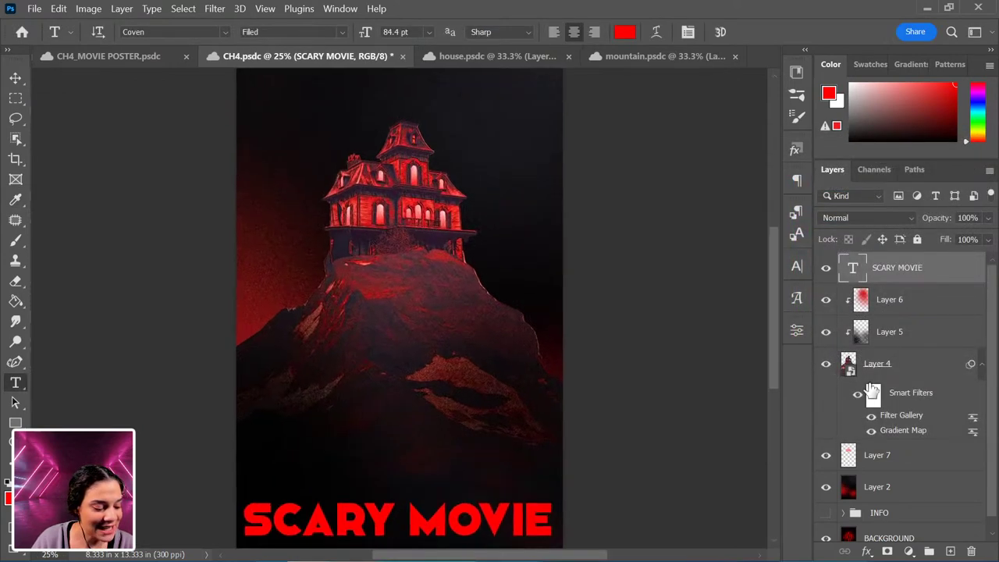
pyautogui.hotkey('ctrl', '+')
pyautogui.hotkey('ctrl', 't')
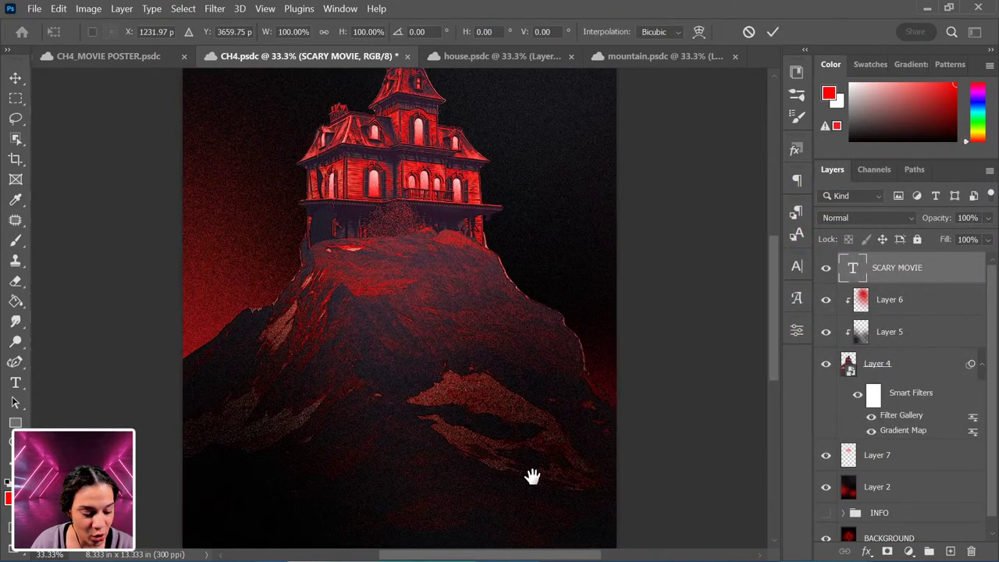
pyautogui.moveTo(531, 476); pyautogui.dragTo(528, 273)
pyautogui.moveTo(441, 410); pyautogui.dragTo(468, 390)
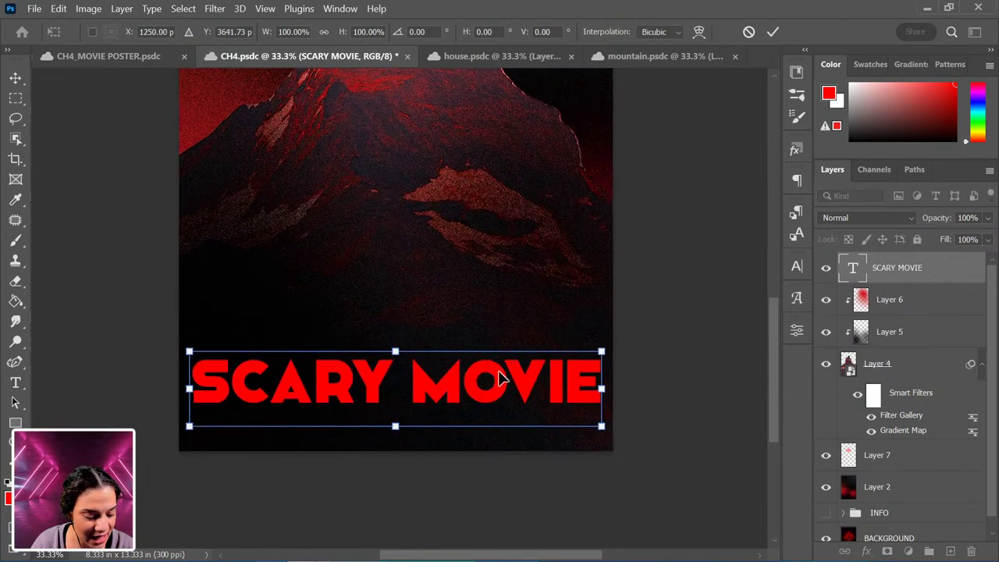
pyautogui.press('Return')
# Step: Add an empty Layer 8 above the title
pyautogui.press('t')
pyautogui.hotkey('ctrl', 'shift', 'n')
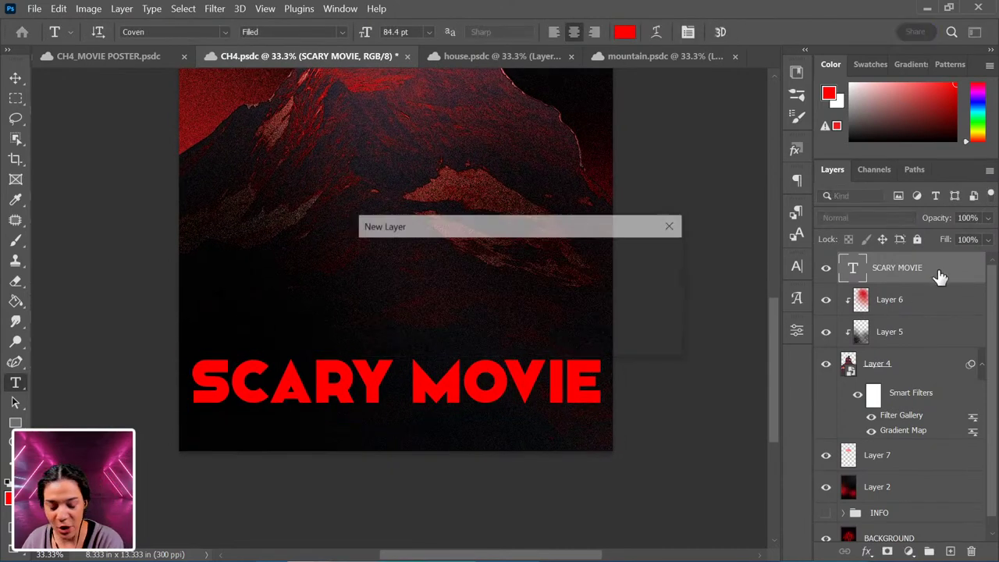
pyautogui.press('Return')
pyautogui.hotkey('ctrl', '+')
pyautogui.hotkey('ctrl', '+')
pyautogui.scroll(-2, 357, 335)
# Step: Dab a grainy red glow below the M of the title with a resized brush
pyautogui.press('b')
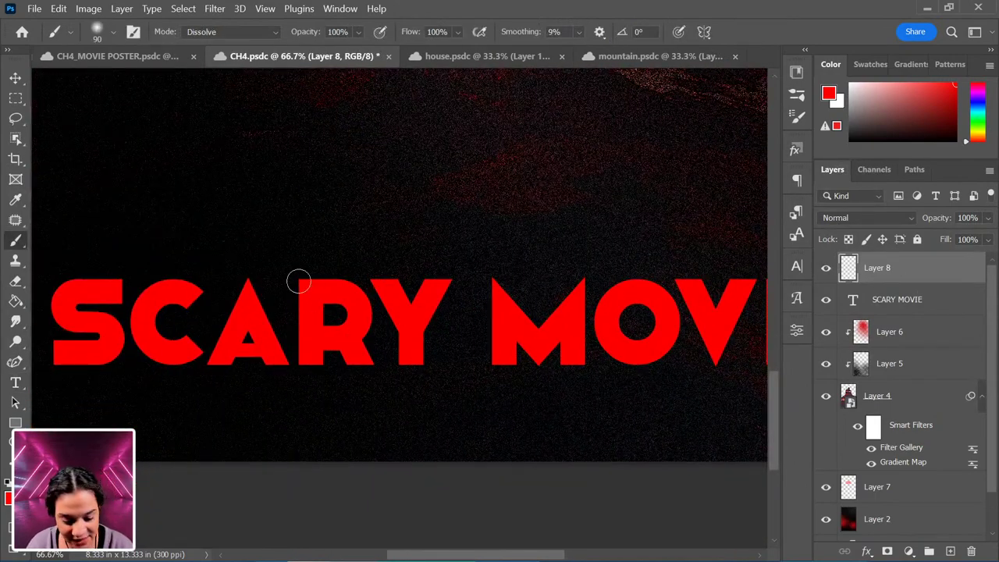
pyautogui.press('[')
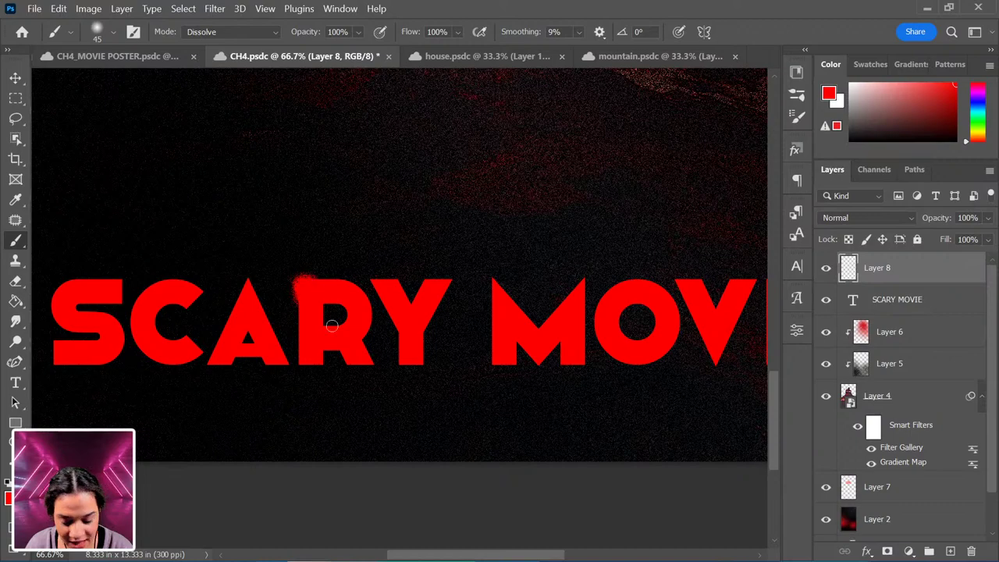
pyautogui.press(']')
pyautogui.press(']')
pyautogui.press(']')
pyautogui.press(']')
pyautogui.press(']')
pyautogui.press(']')
pyautogui.press(']')
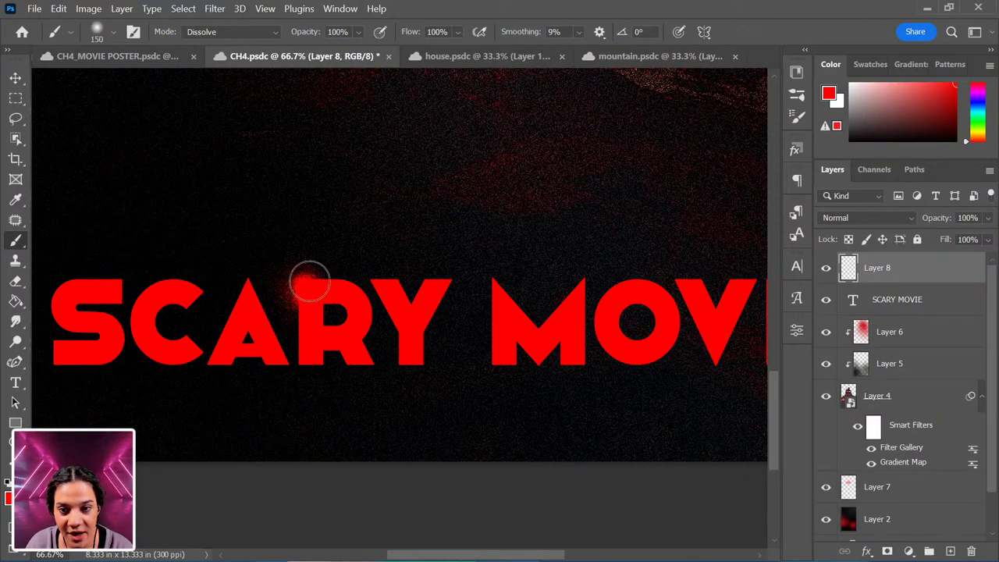
pyautogui.hscroll(5, 457, 323)
pyautogui.scroll(-2, 457, 323)
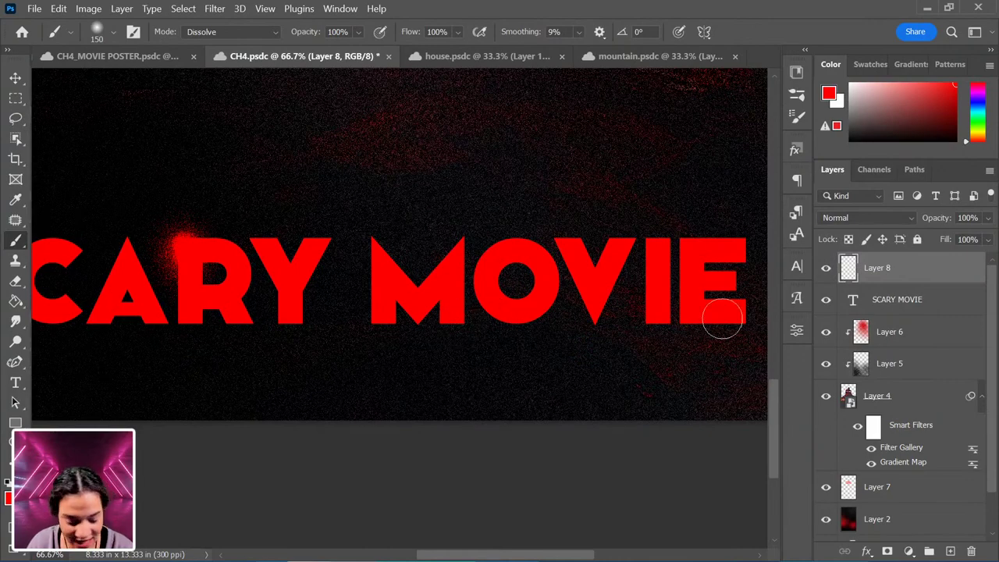
pyautogui.press('[')
pyautogui.press('[')
pyautogui.press('[')
pyautogui.press('[')
pyautogui.click(462, 321)
pyautogui.press('[')
pyautogui.press(']')
pyautogui.press(']')
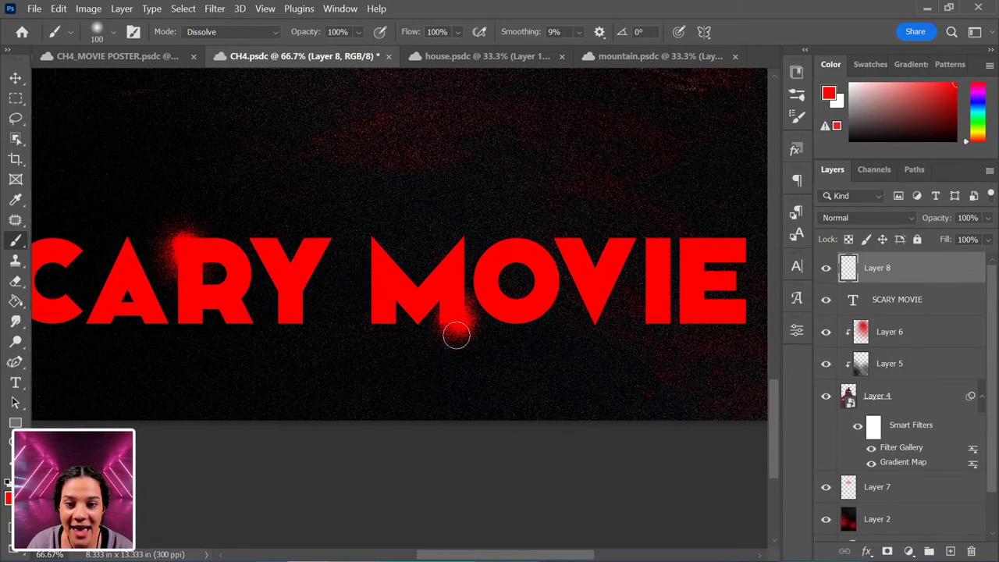
# Step: Paint a red dissolve glow at the bottom-left corner of the S
pyautogui.hotkey('ctrl', '-')
pyautogui.hotkey('ctrl', '-')
pyautogui.hotkey('ctrl', '+')
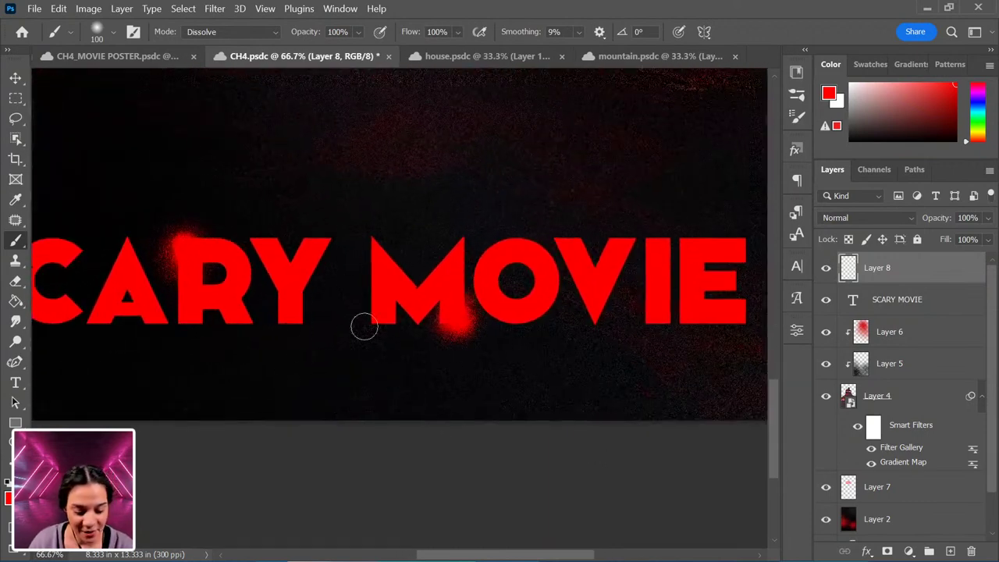
pyautogui.hotkey('ctrl', '+')
pyautogui.moveTo(442, 283); pyautogui.dragTo(541, 268)
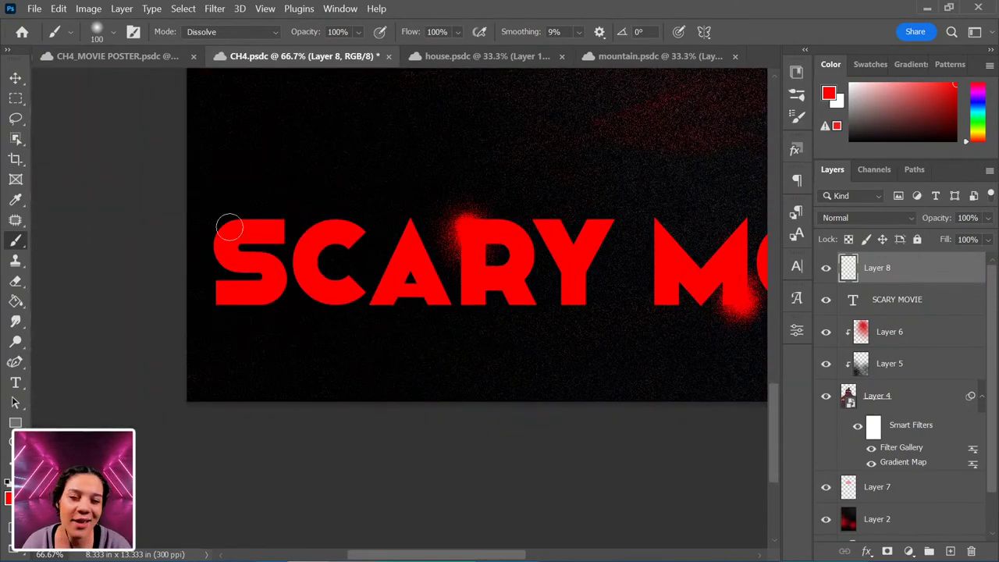
pyautogui.press('[')
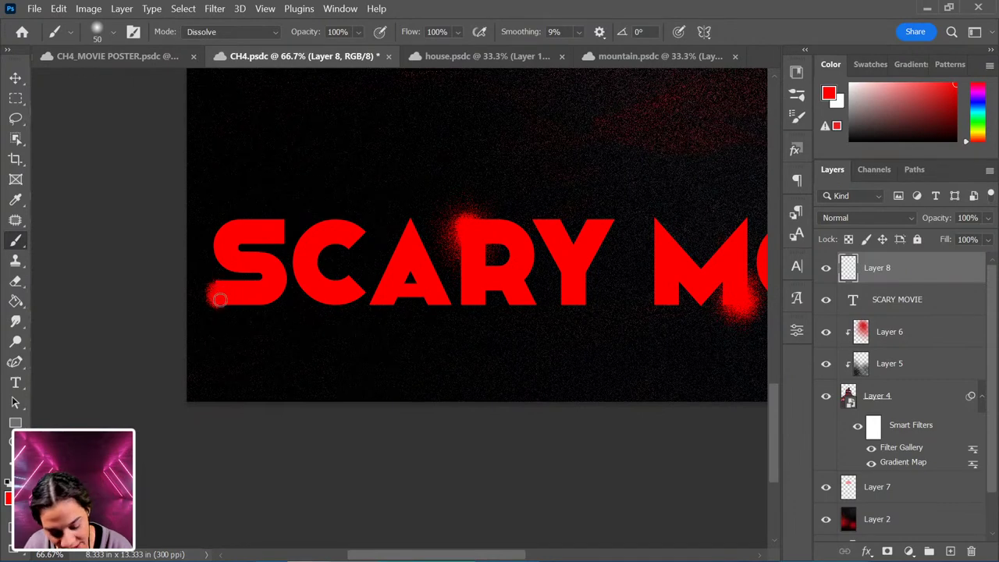
pyautogui.moveTo(219, 282); pyautogui.dragTo(231, 292)
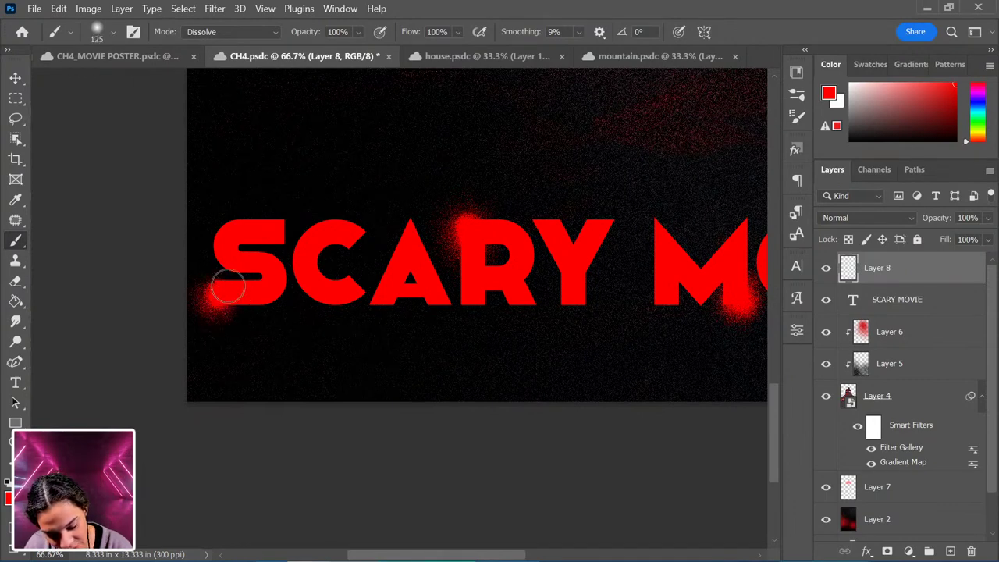
pyautogui.press(']')
pyautogui.press(']')
pyautogui.press(']')
pyautogui.press(']')
pyautogui.press(']')
pyautogui.hotkey('ctrl', '-')
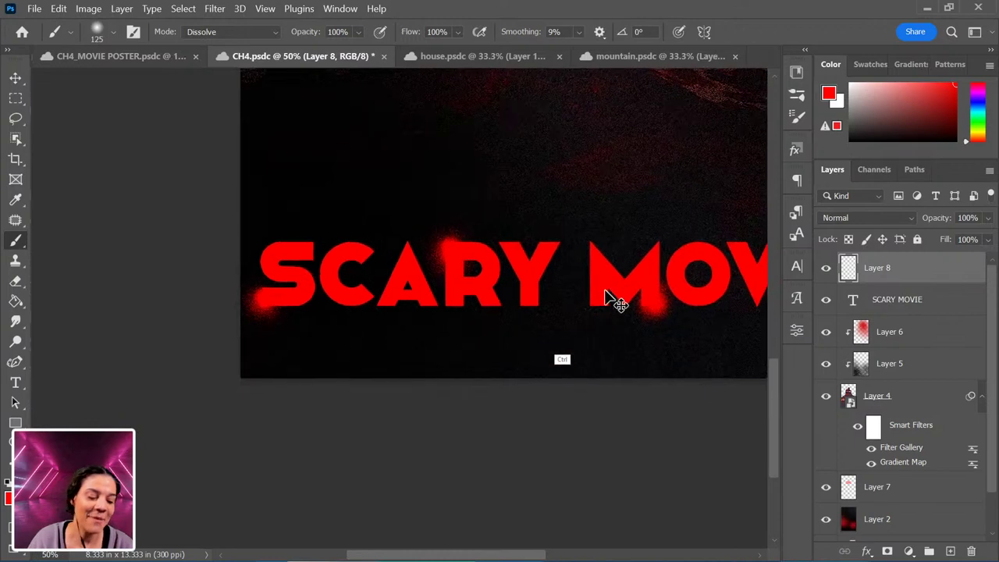
pyautogui.hotkey('ctrl', '-')
pyautogui.hotkey('ctrl', '-')
pyautogui.hotkey('ctrl', '-')
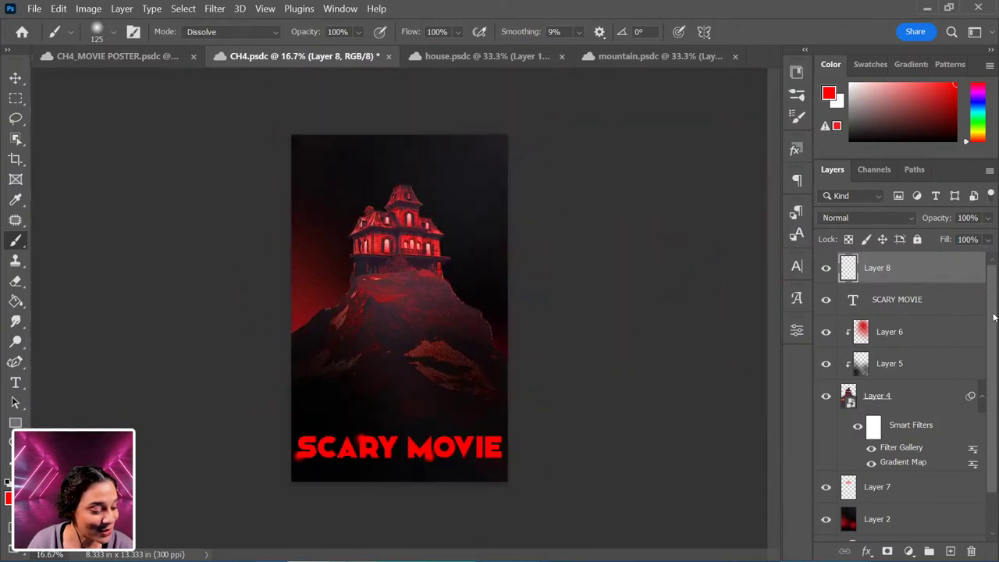
pyautogui.scroll(-1, 989, 320)
# Step: Add a layer above Layer 7 and outline a zigzag lightning bolt from the top edge to the house
pyautogui.click(914, 454)
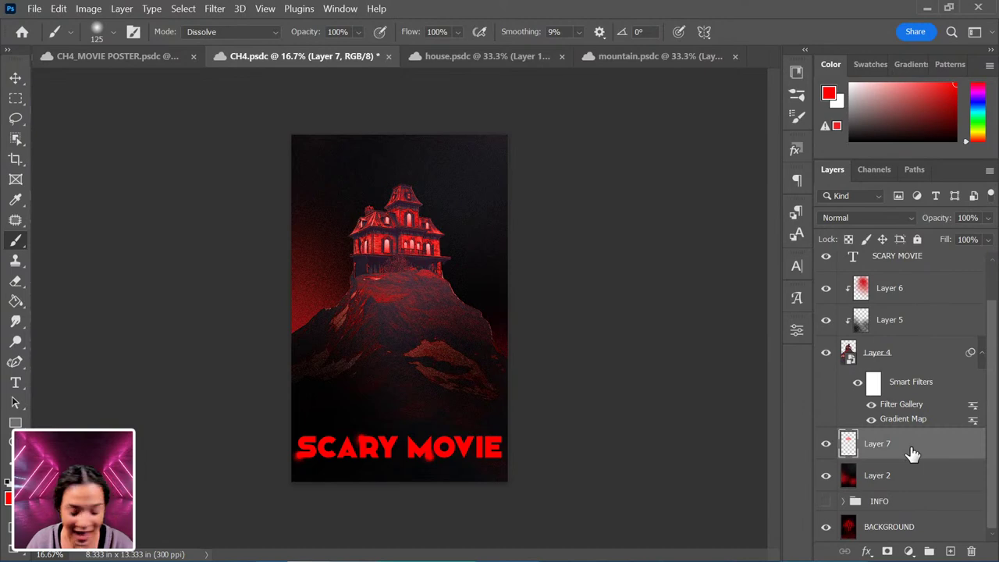
pyautogui.hotkey('ctrl', 'shift', 'alt', 'n')
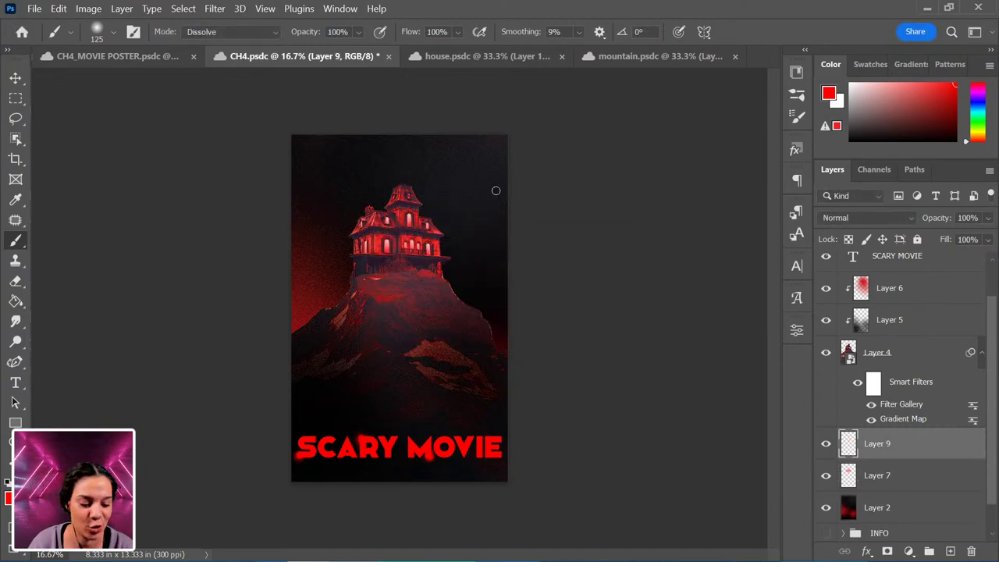
pyautogui.hotkey('ctrl', '+')
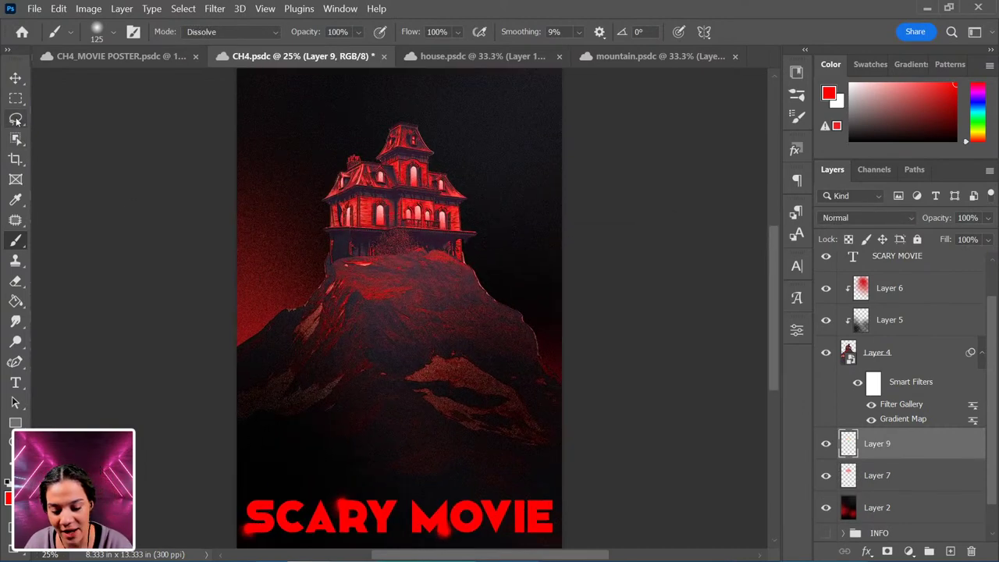
pyautogui.click(16, 118)
pyautogui.click(119, 135)
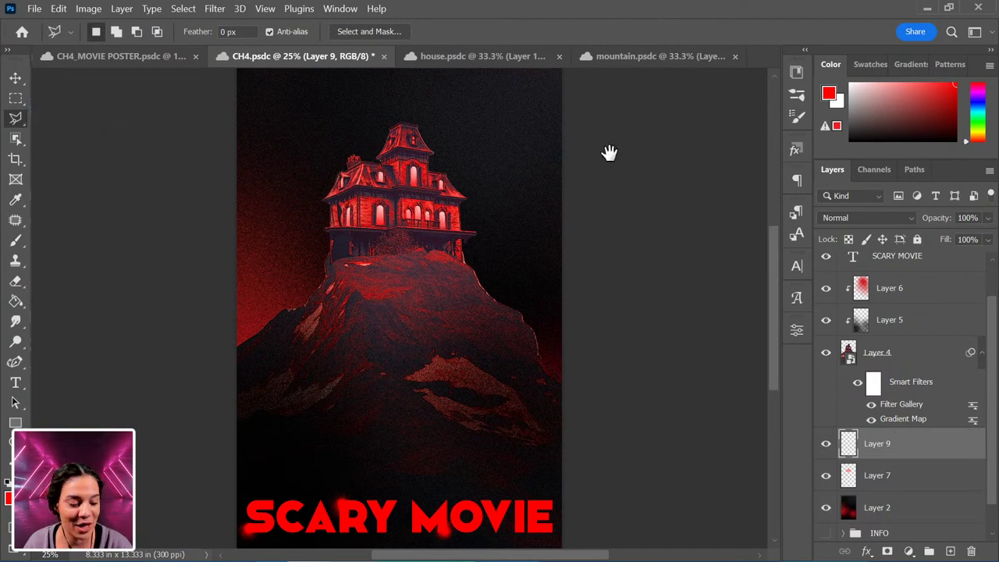
pyautogui.moveTo(594, 203); pyautogui.dragTo(557, 286)
pyautogui.click(487, 126)
pyautogui.click(431, 175)
pyautogui.click(466, 166)
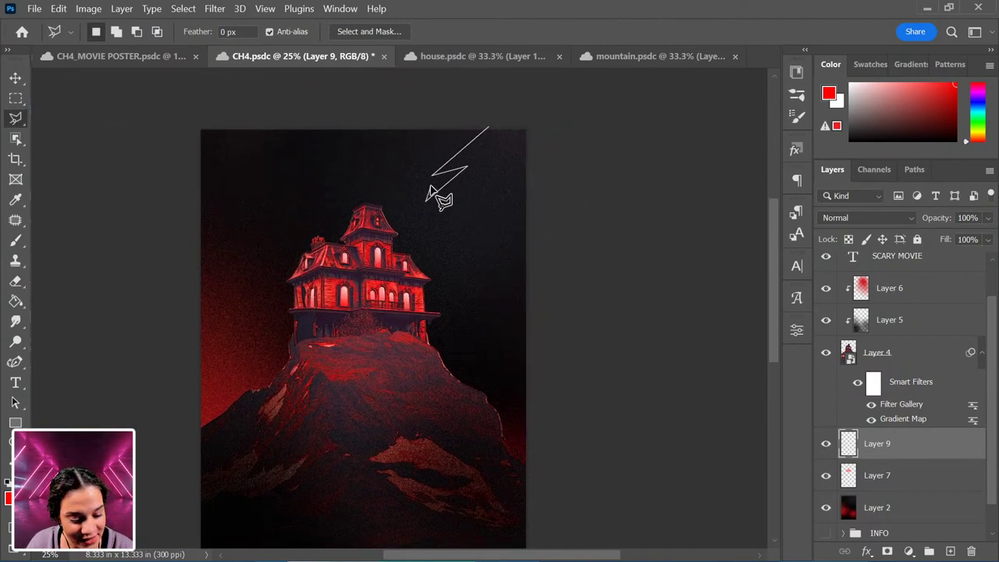
pyautogui.click(364, 260)
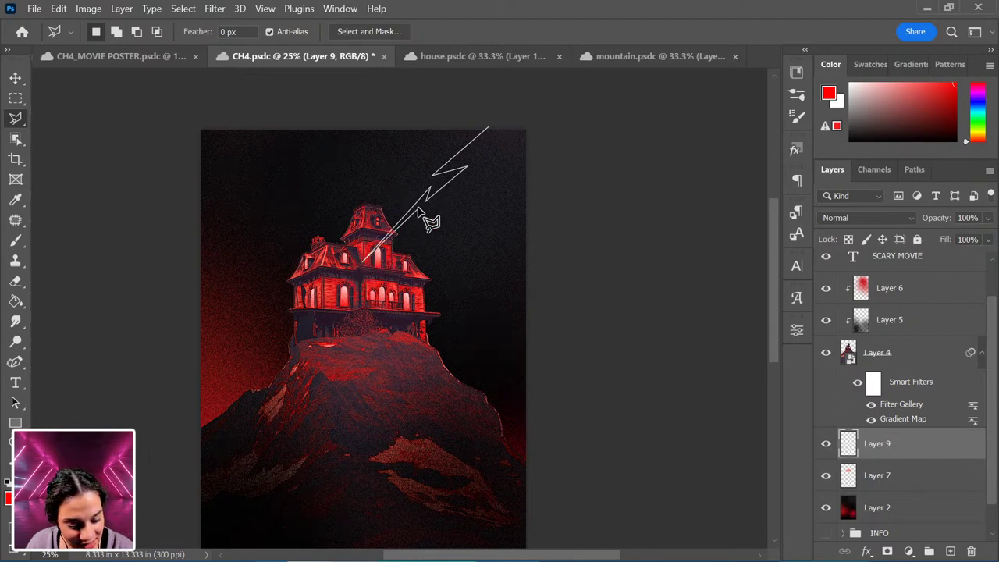
pyautogui.click(507, 133)
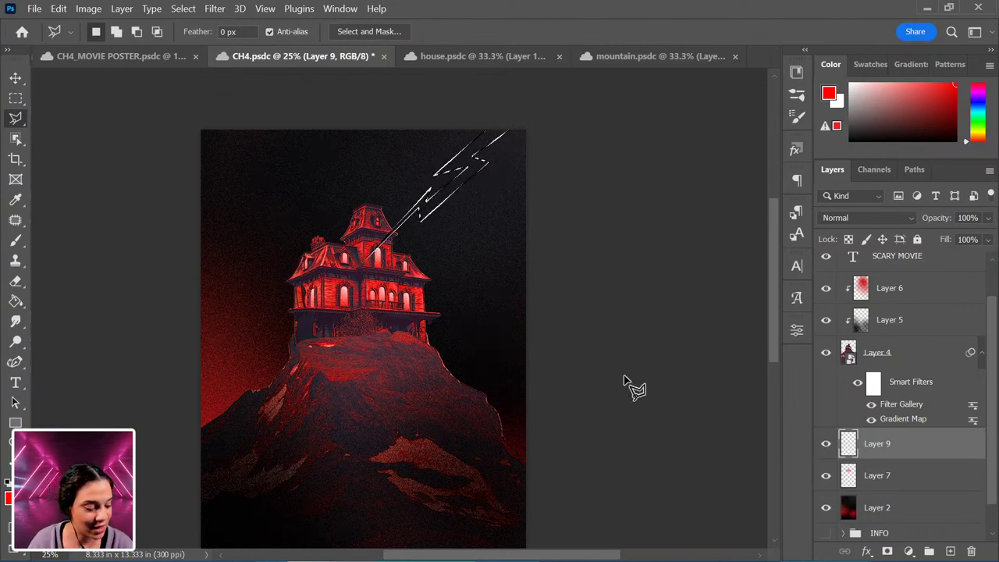
# Step: Fill the bolt selection with pinkish red sampled from the house
pyautogui.click(15, 302)
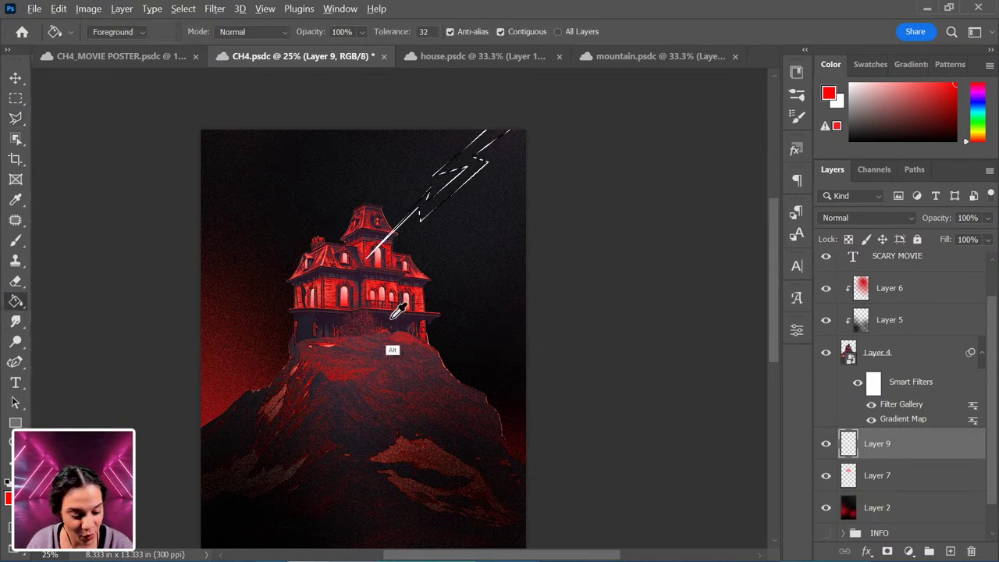
pyautogui.keyDown('alt'); pyautogui.click(353, 288); pyautogui.keyUp('alt')
pyautogui.click(472, 182)
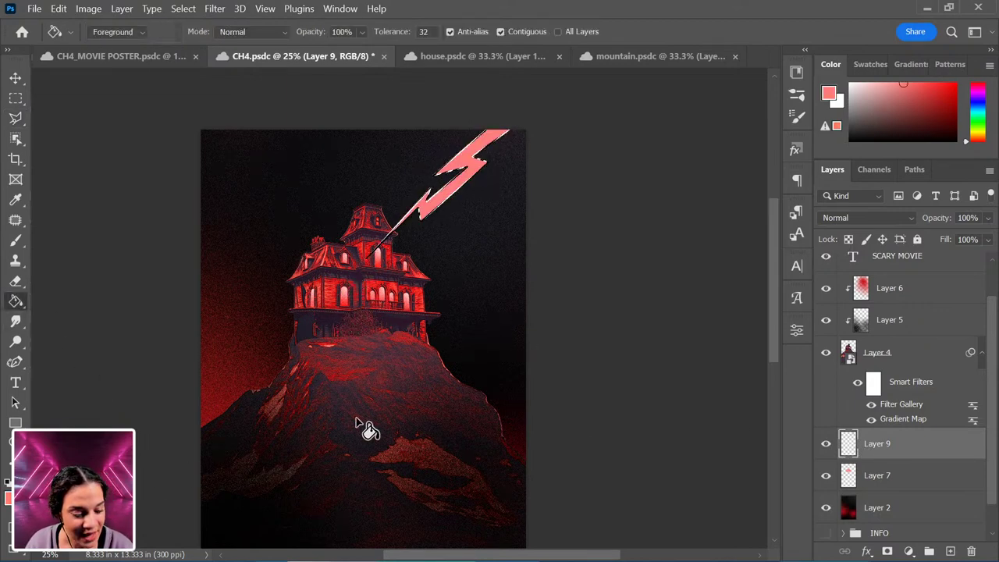
# Step: Duplicate the bolt and offset the copy up and to the right
pyautogui.hotkey('ctrl', 'j')
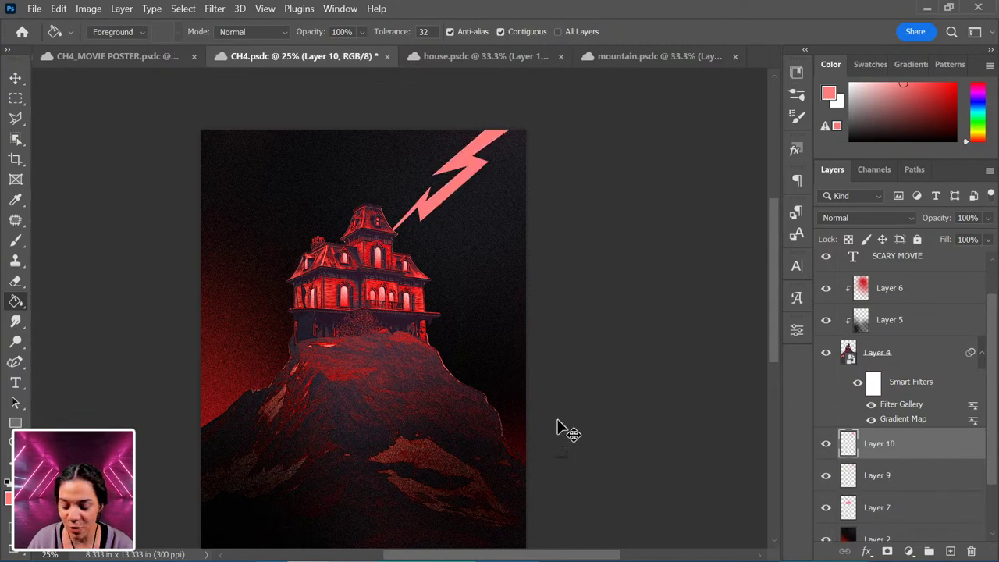
pyautogui.hotkey('ctrl', 't')
pyautogui.moveTo(457, 207); pyautogui.dragTo(546, 171)
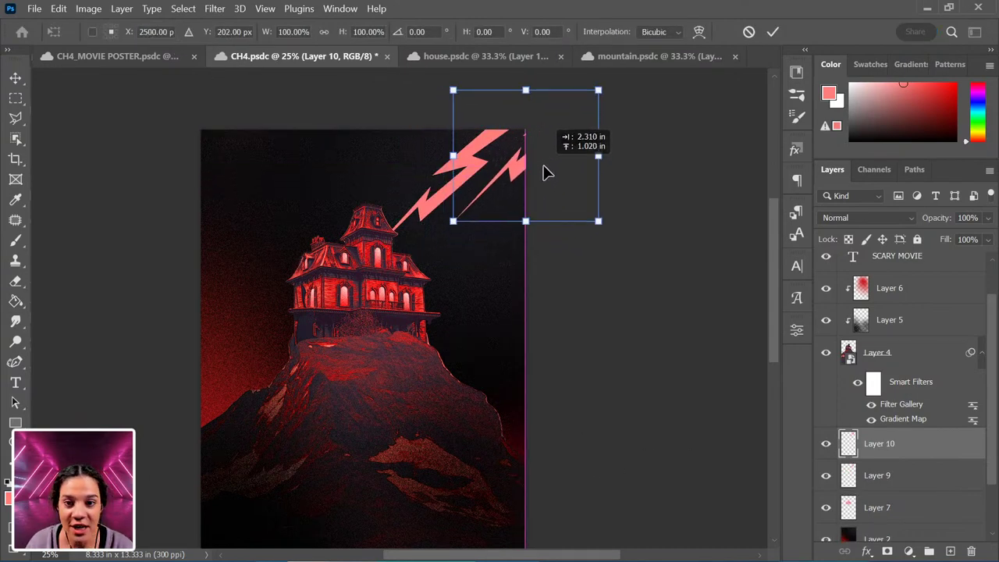
pyautogui.press('Return')
pyautogui.press('g')
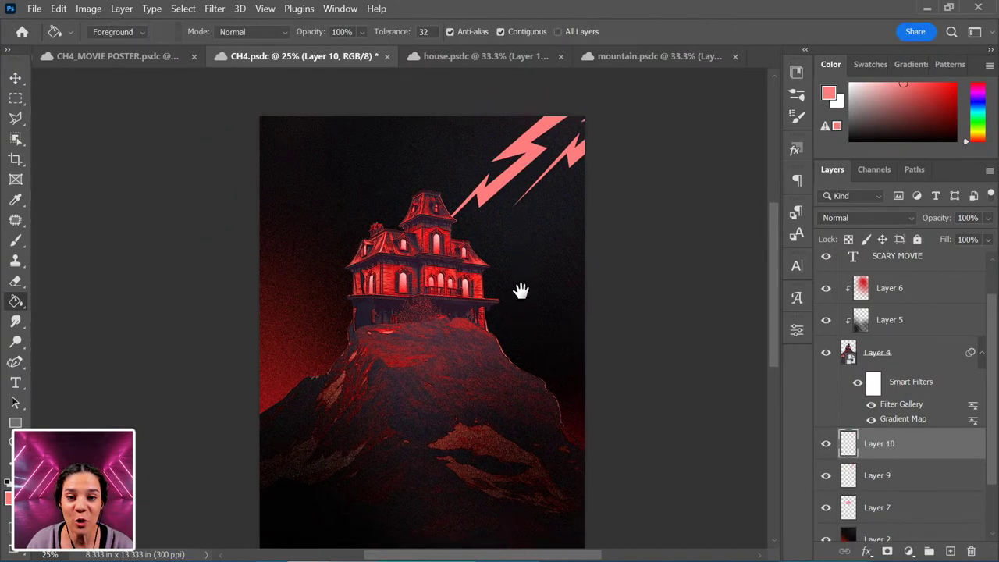
pyautogui.hotkey('ctrl', '-')
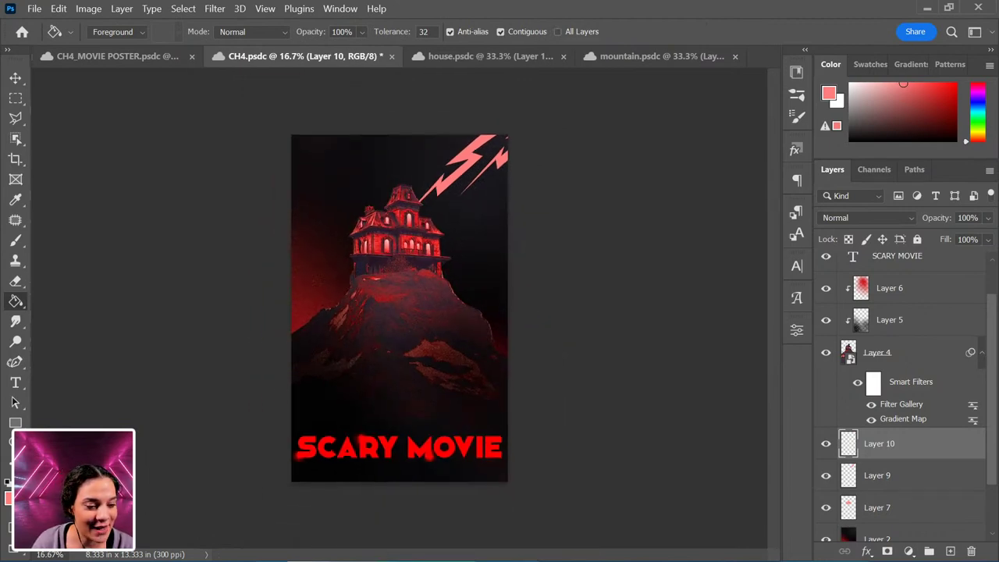
# Step: Display the finished CH4_MOVIE POSTER document in Full Screen mode, zoomed in
pyautogui.click(159, 58)
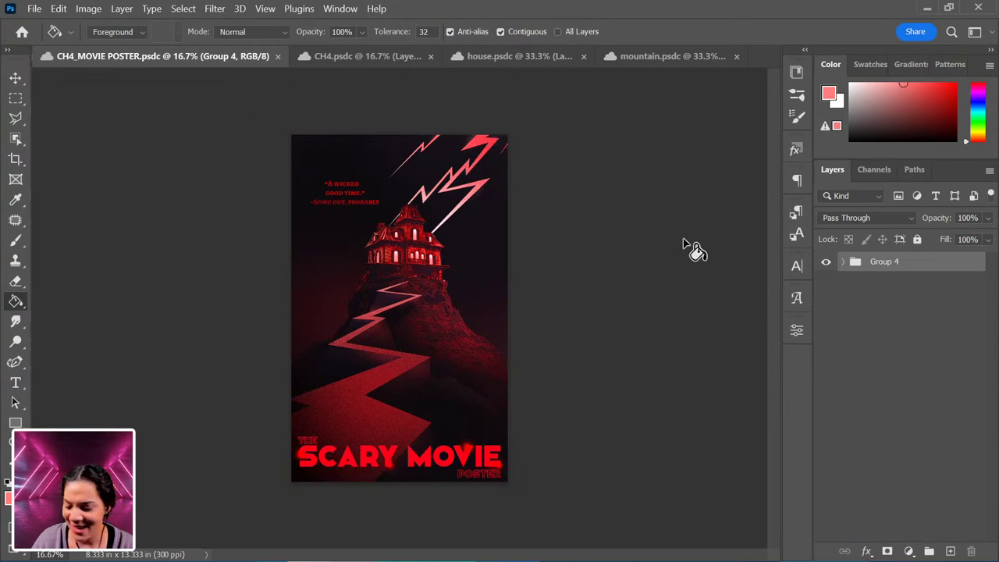
pyautogui.press('f')
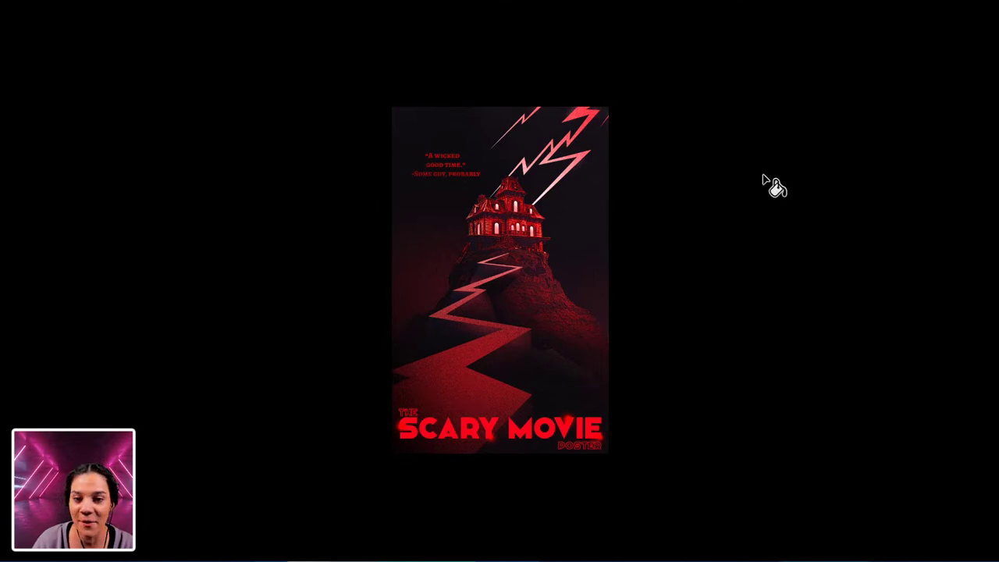
pyautogui.hotkey('ctrl', '+')
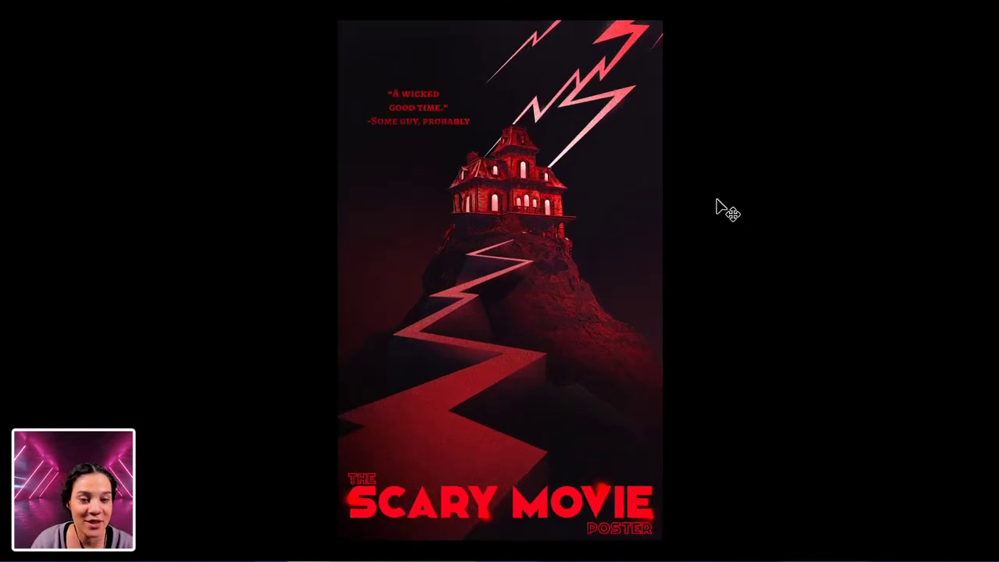